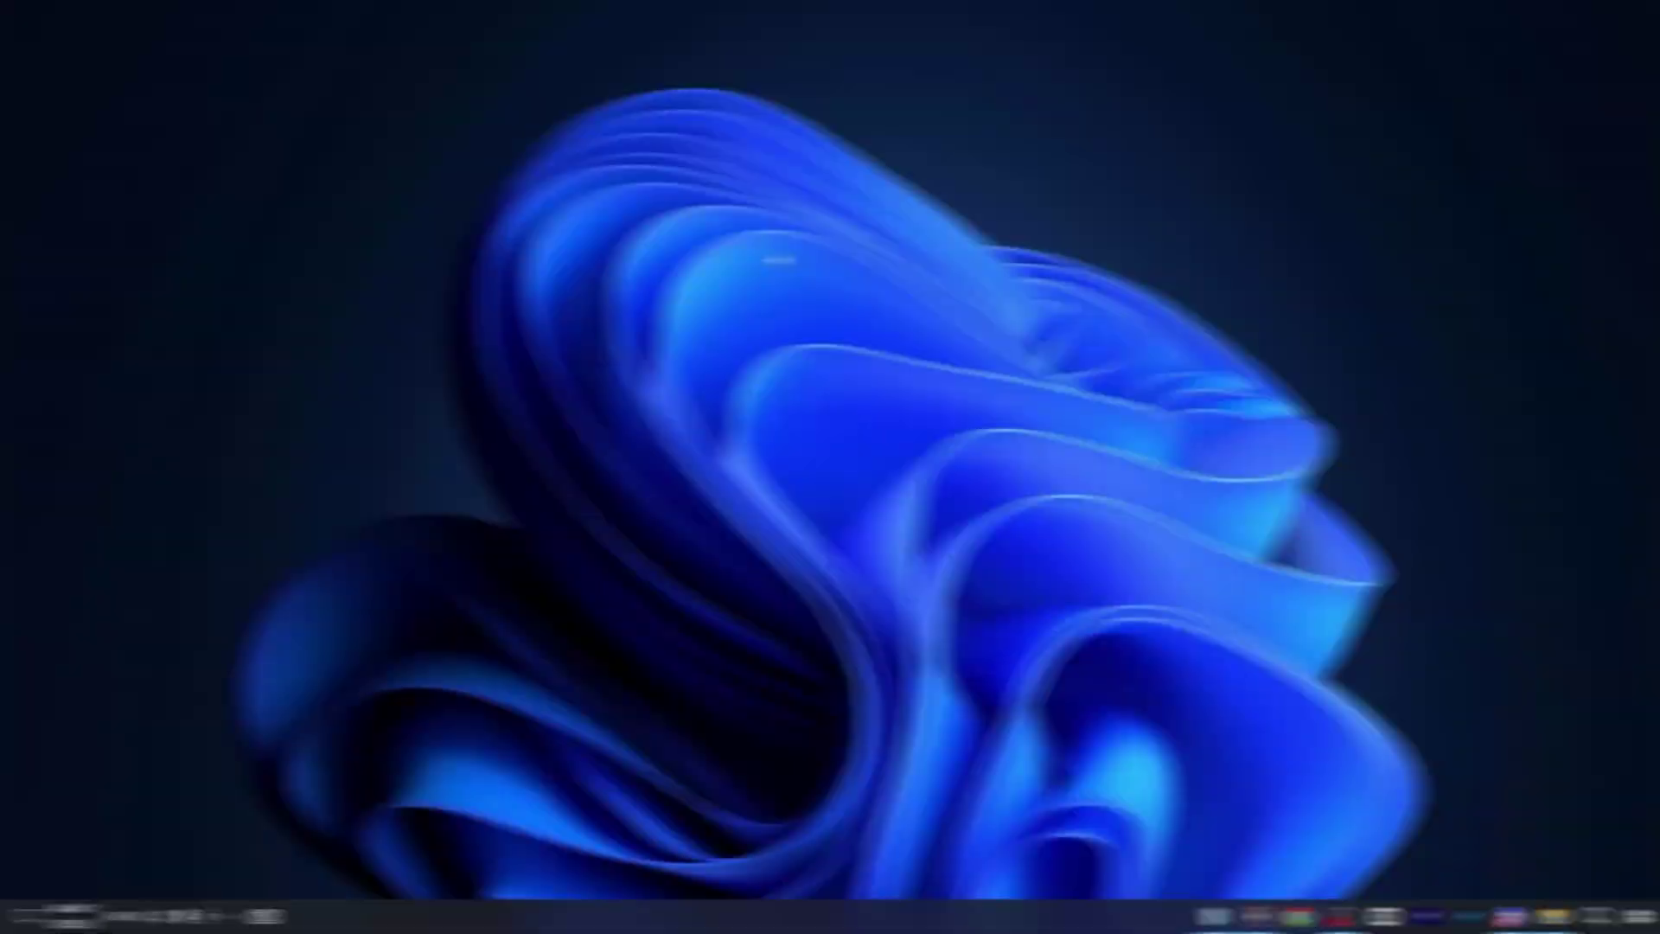
Open the Temporary files page in the Windows storage settings
key("super")
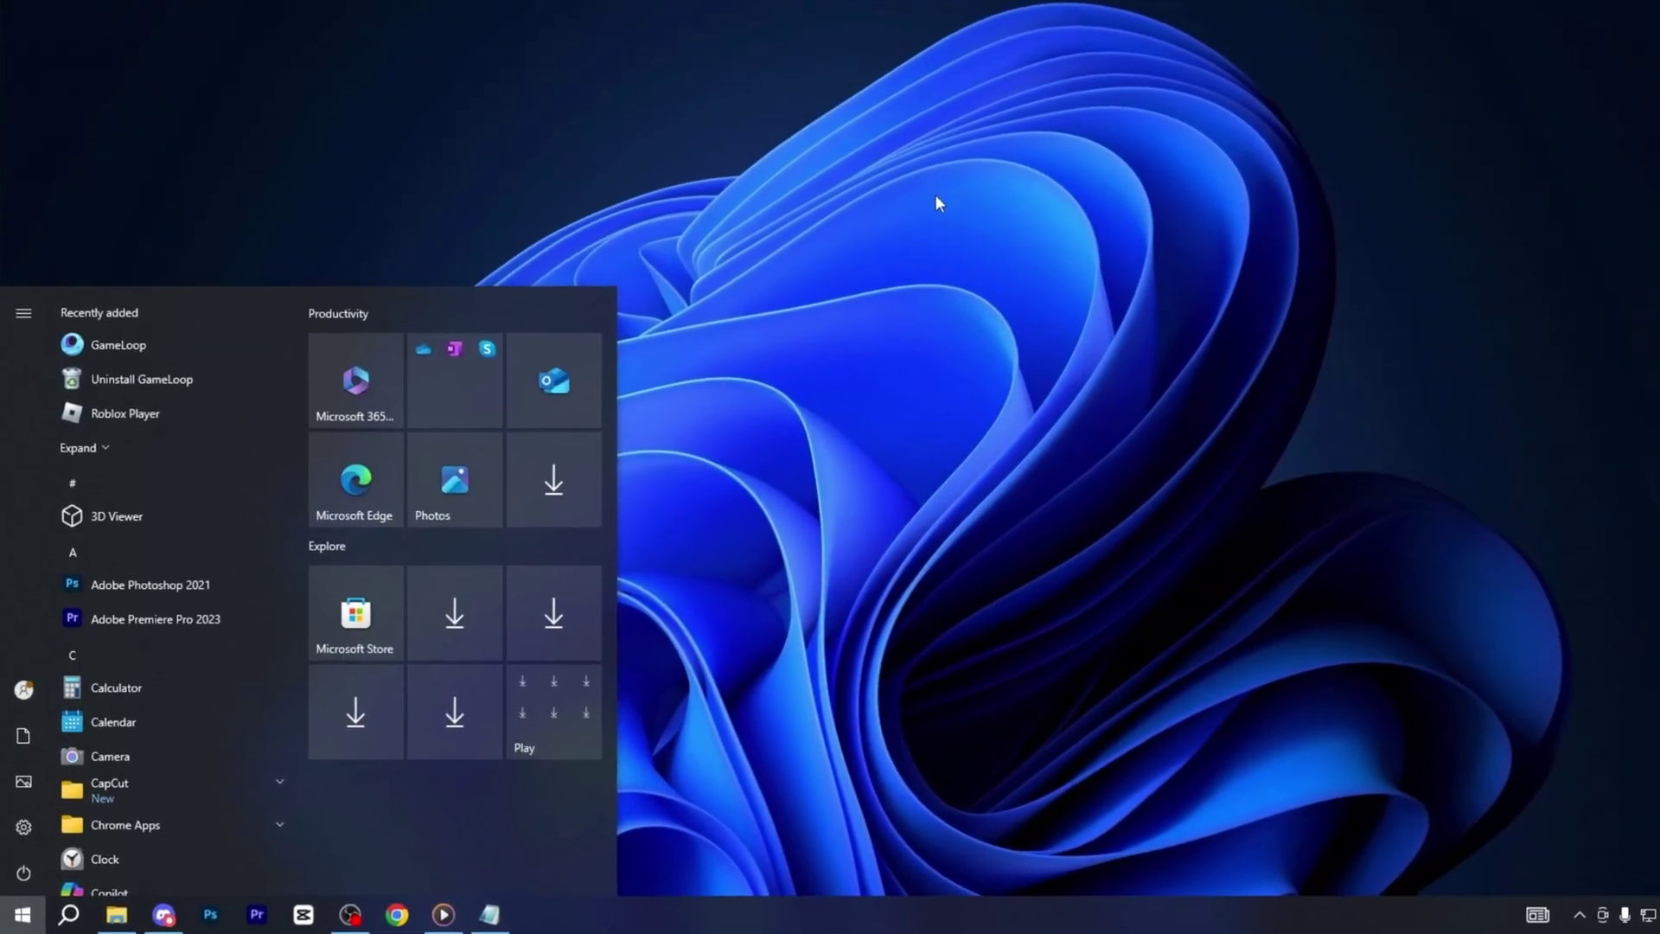
type("temp")
key("Return")
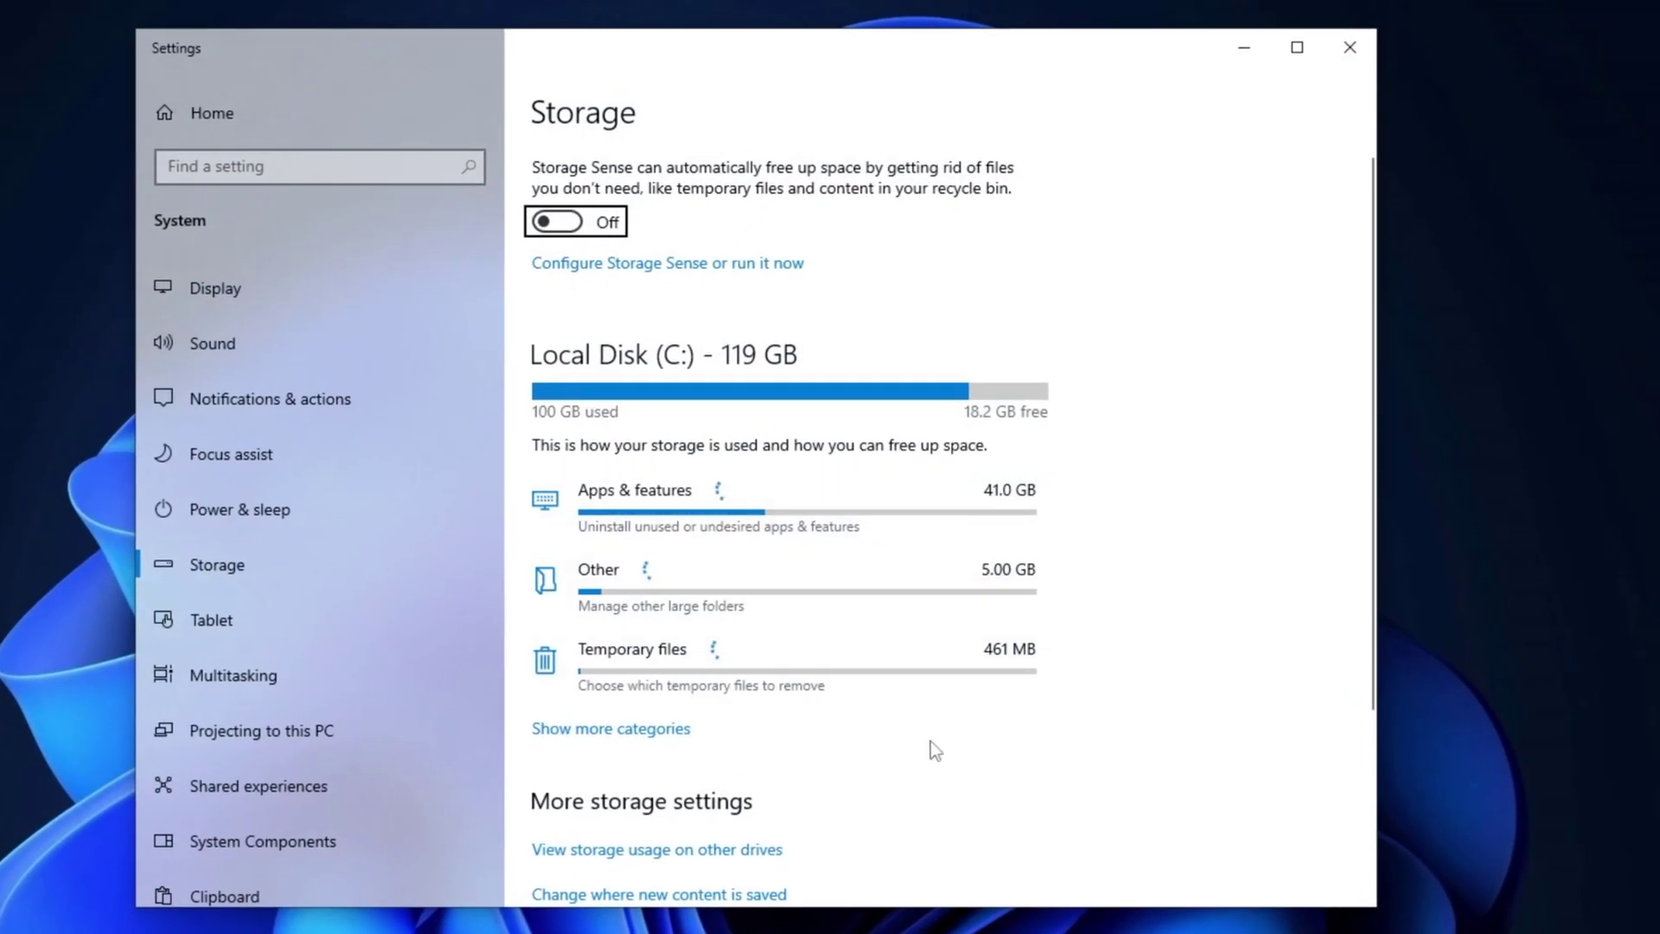
left_click(698, 667)
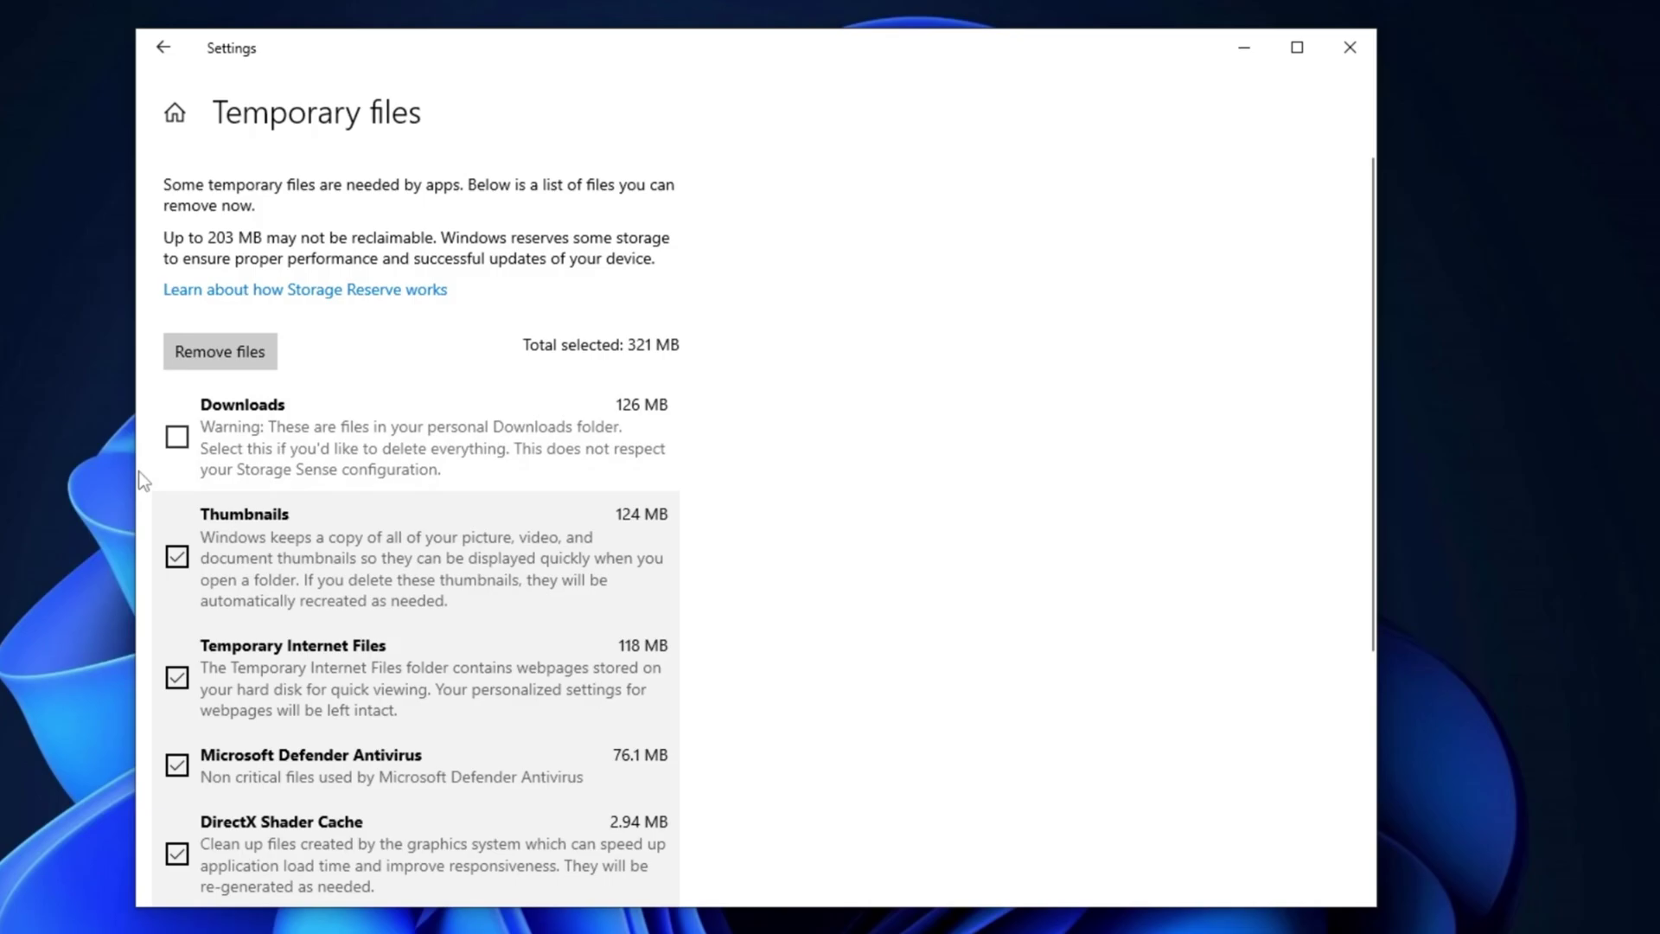
Review the temporary file categories and remove the checked ones, leaving Downloads unselected
scroll(45, 508, "down", 5)
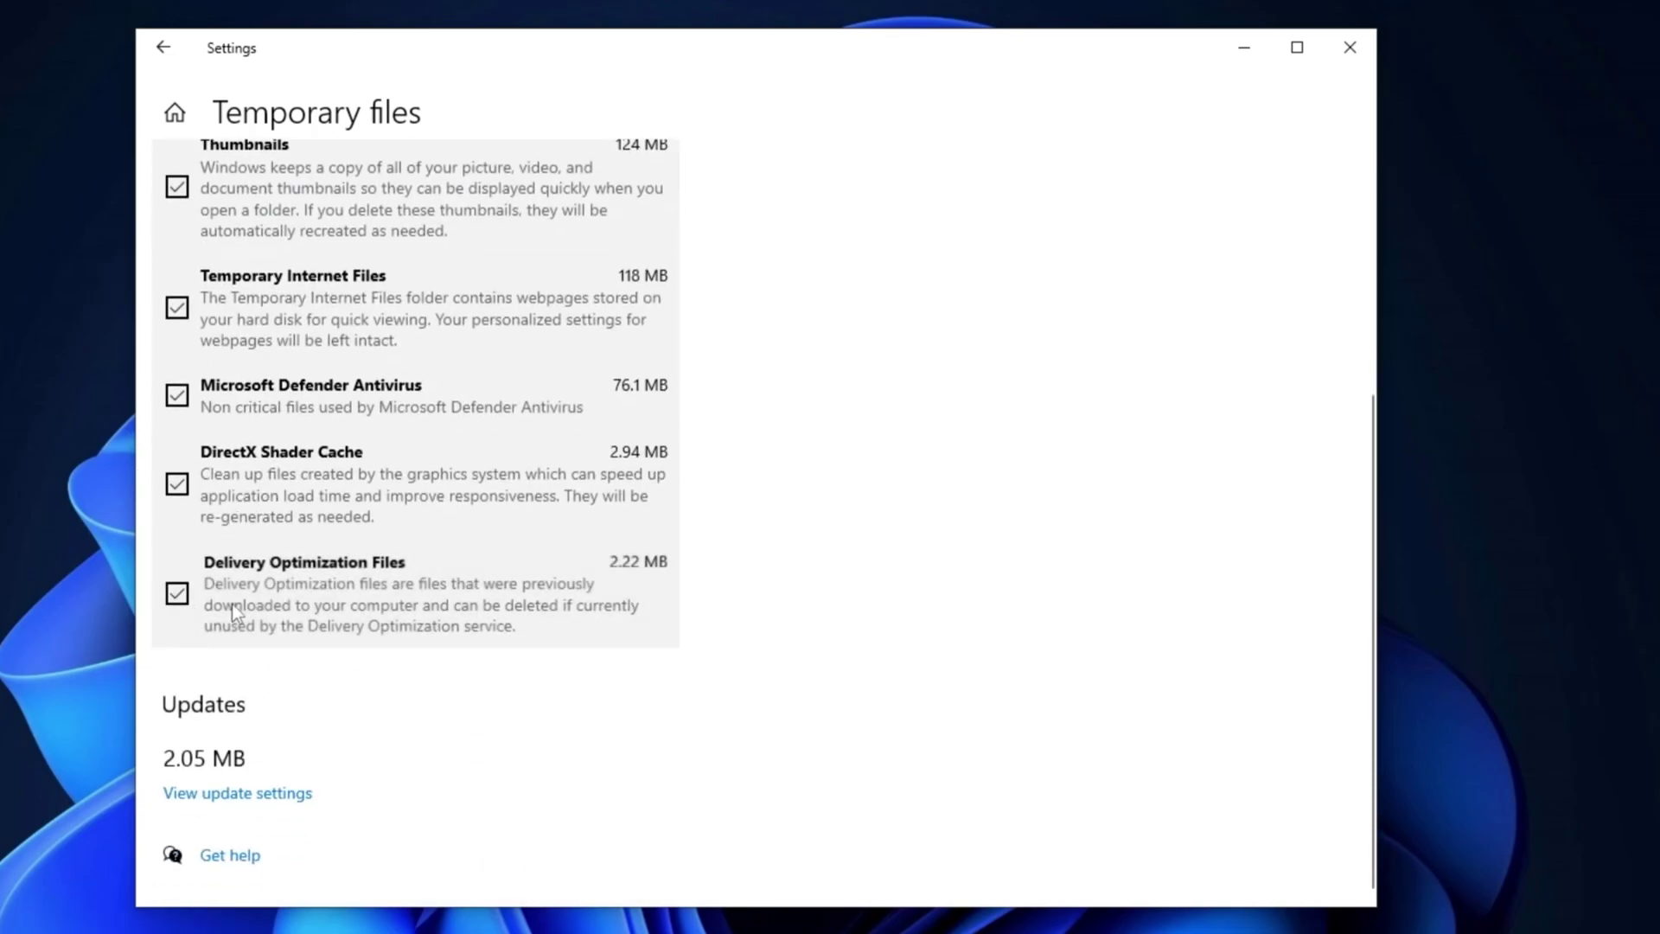
scroll(233, 615, "up", 5)
left_click(218, 348)
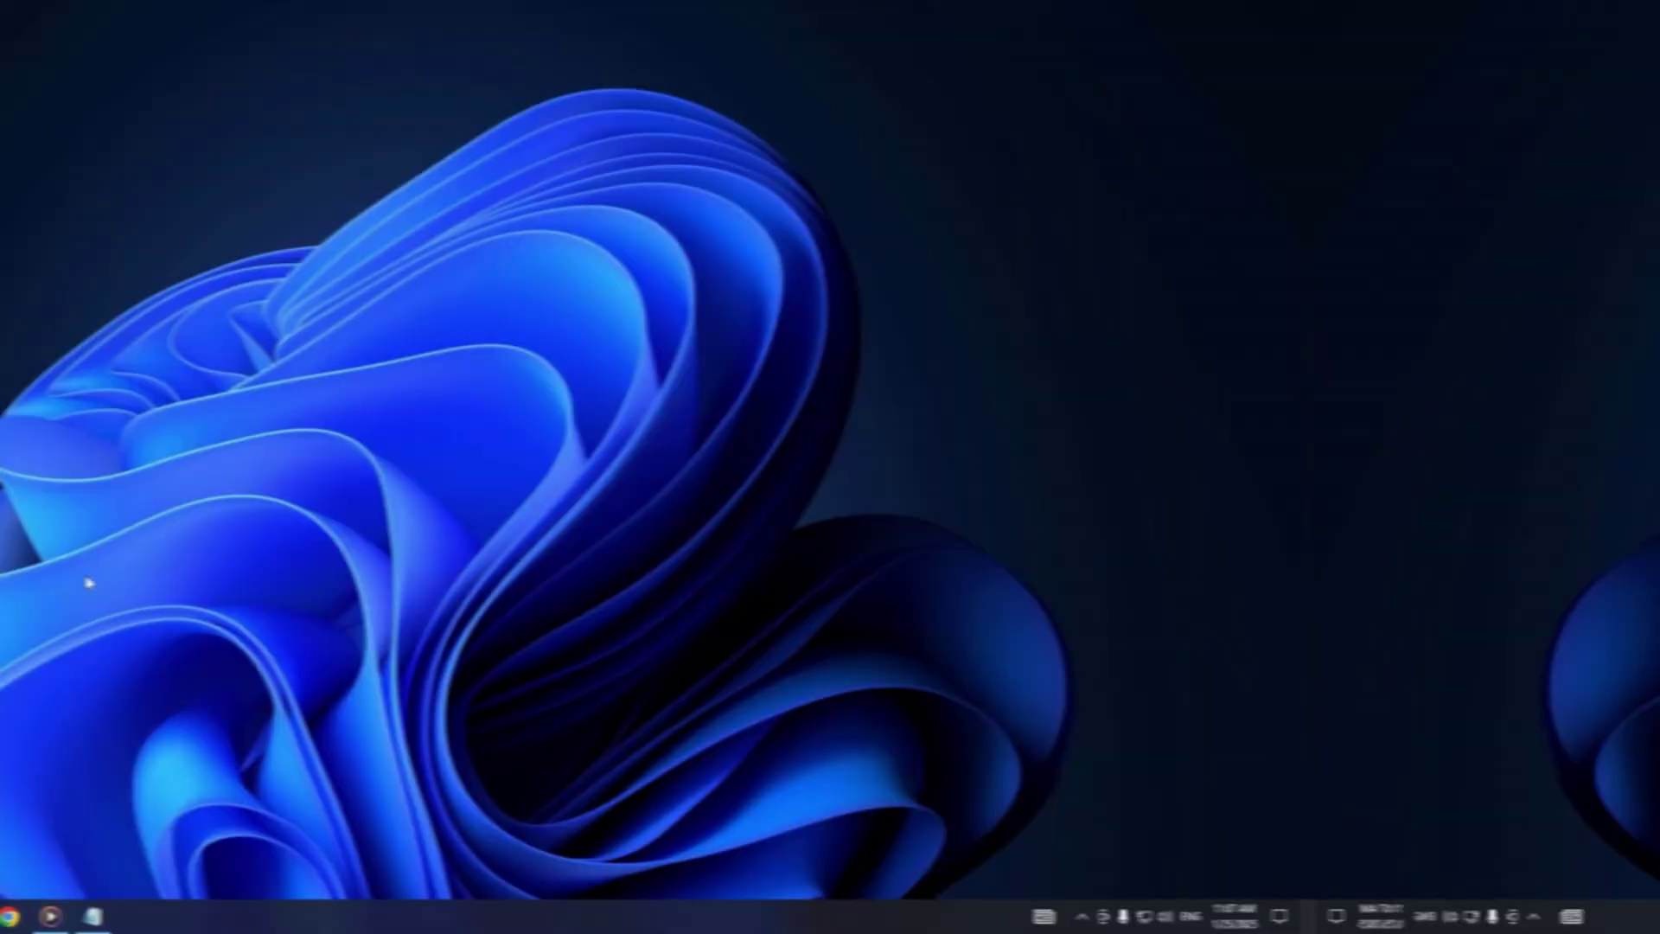
Launch Registry Editor as administrator and allow it to make changes to the device
key("super")
type("re")
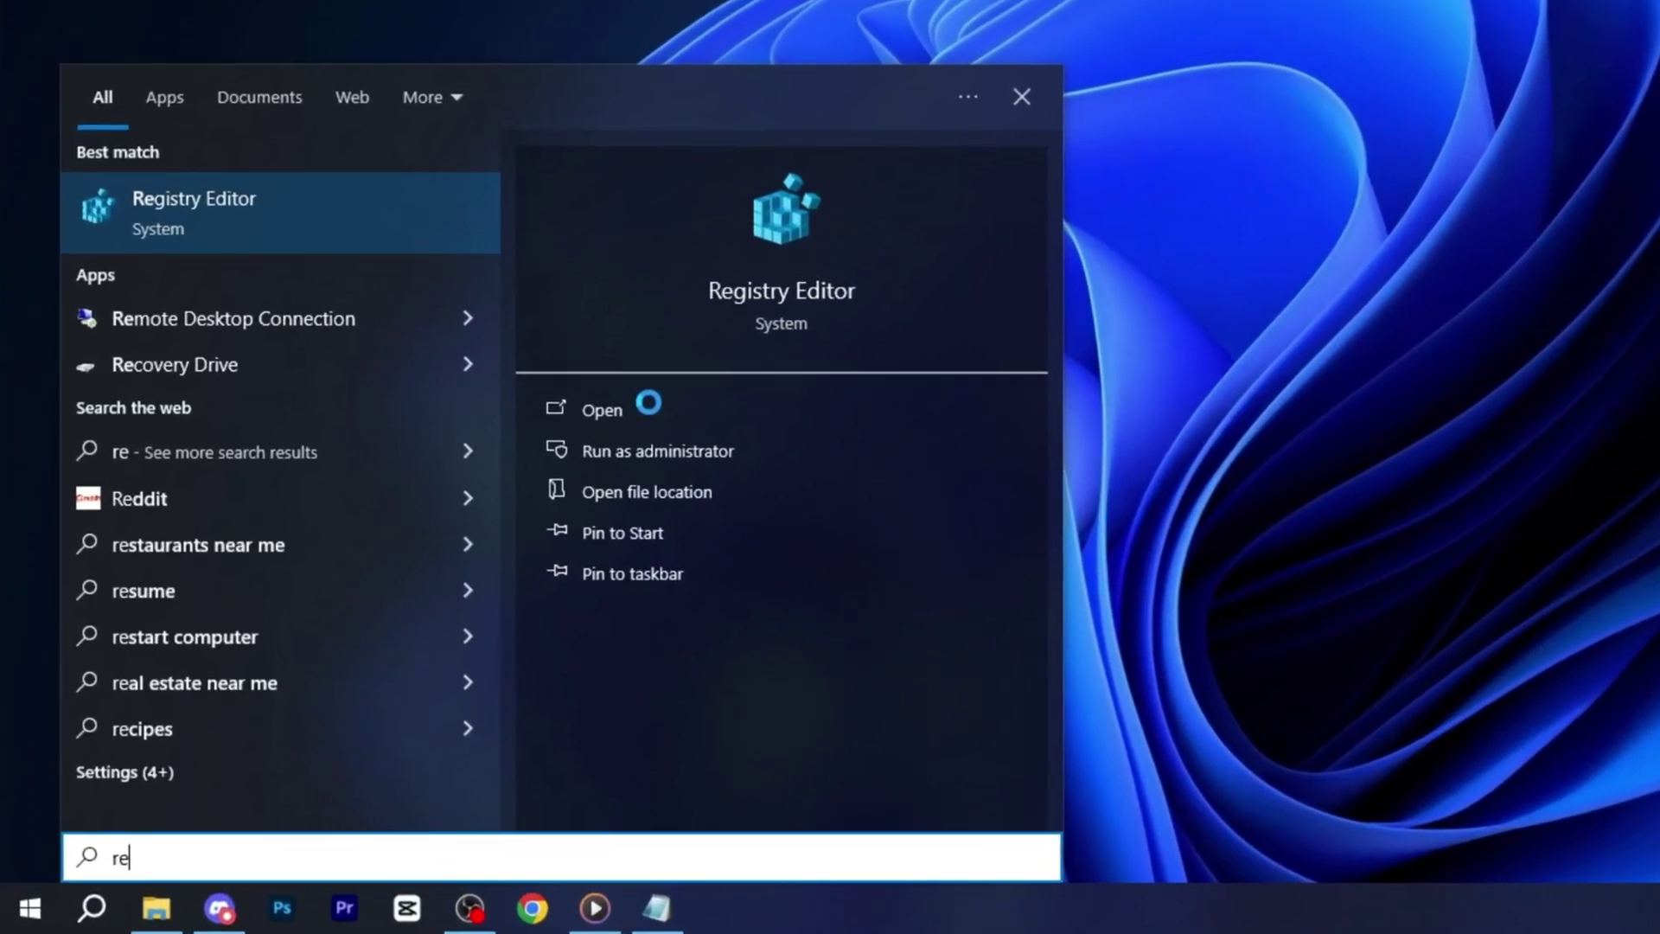
left_click(652, 464)
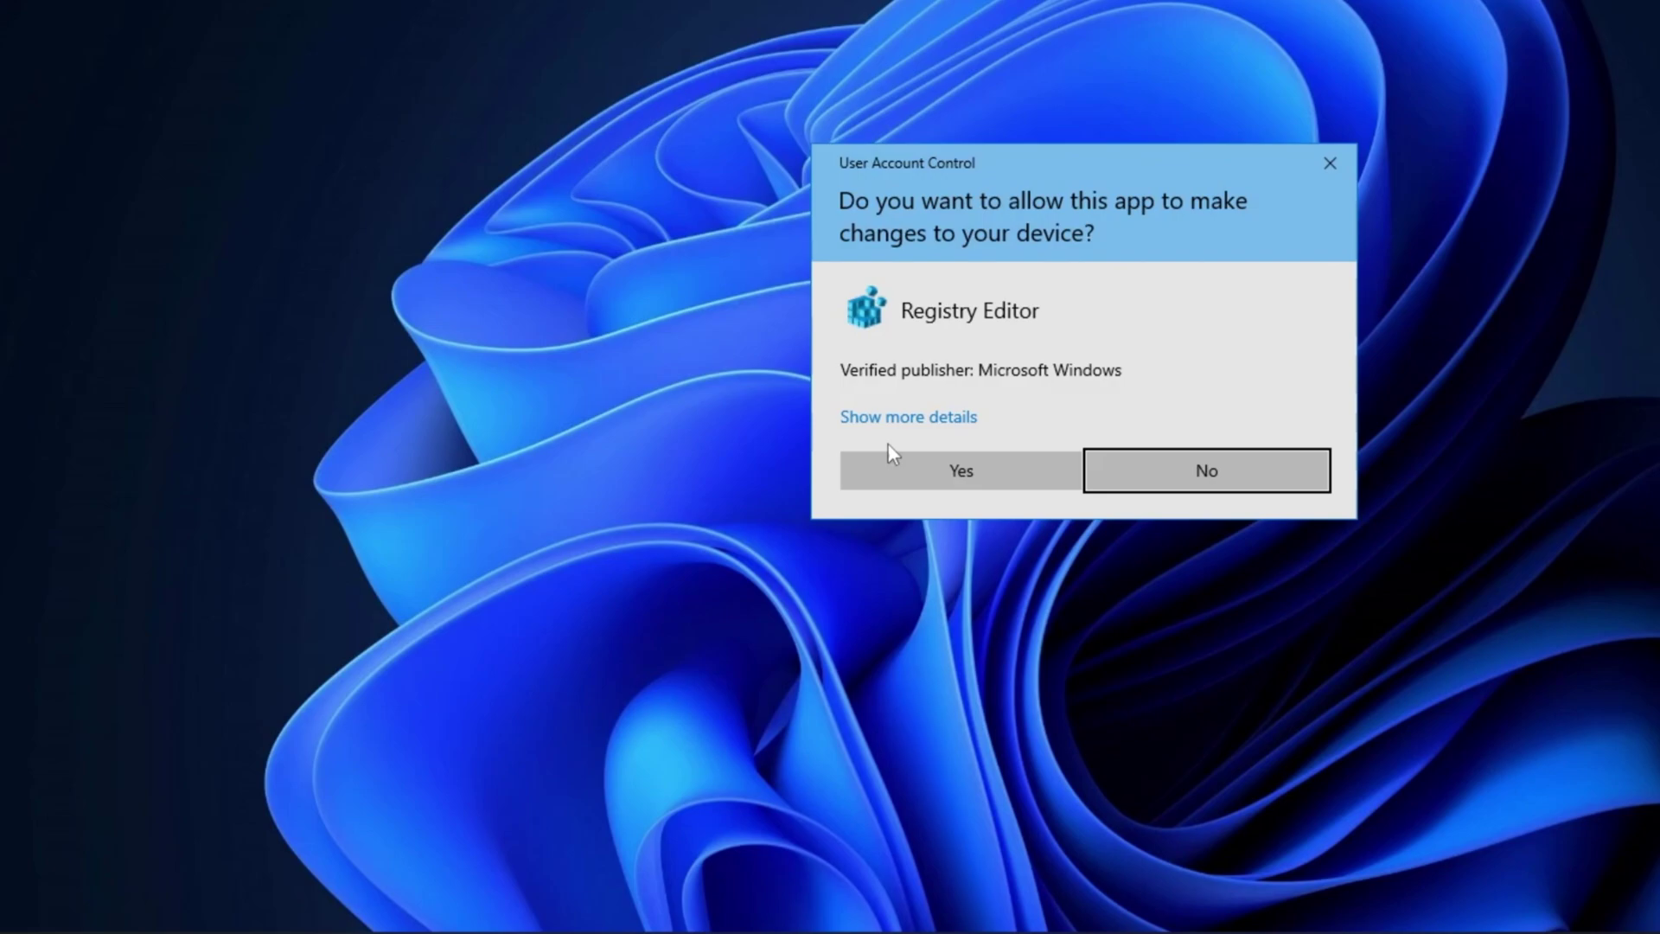
left_click(890, 462)
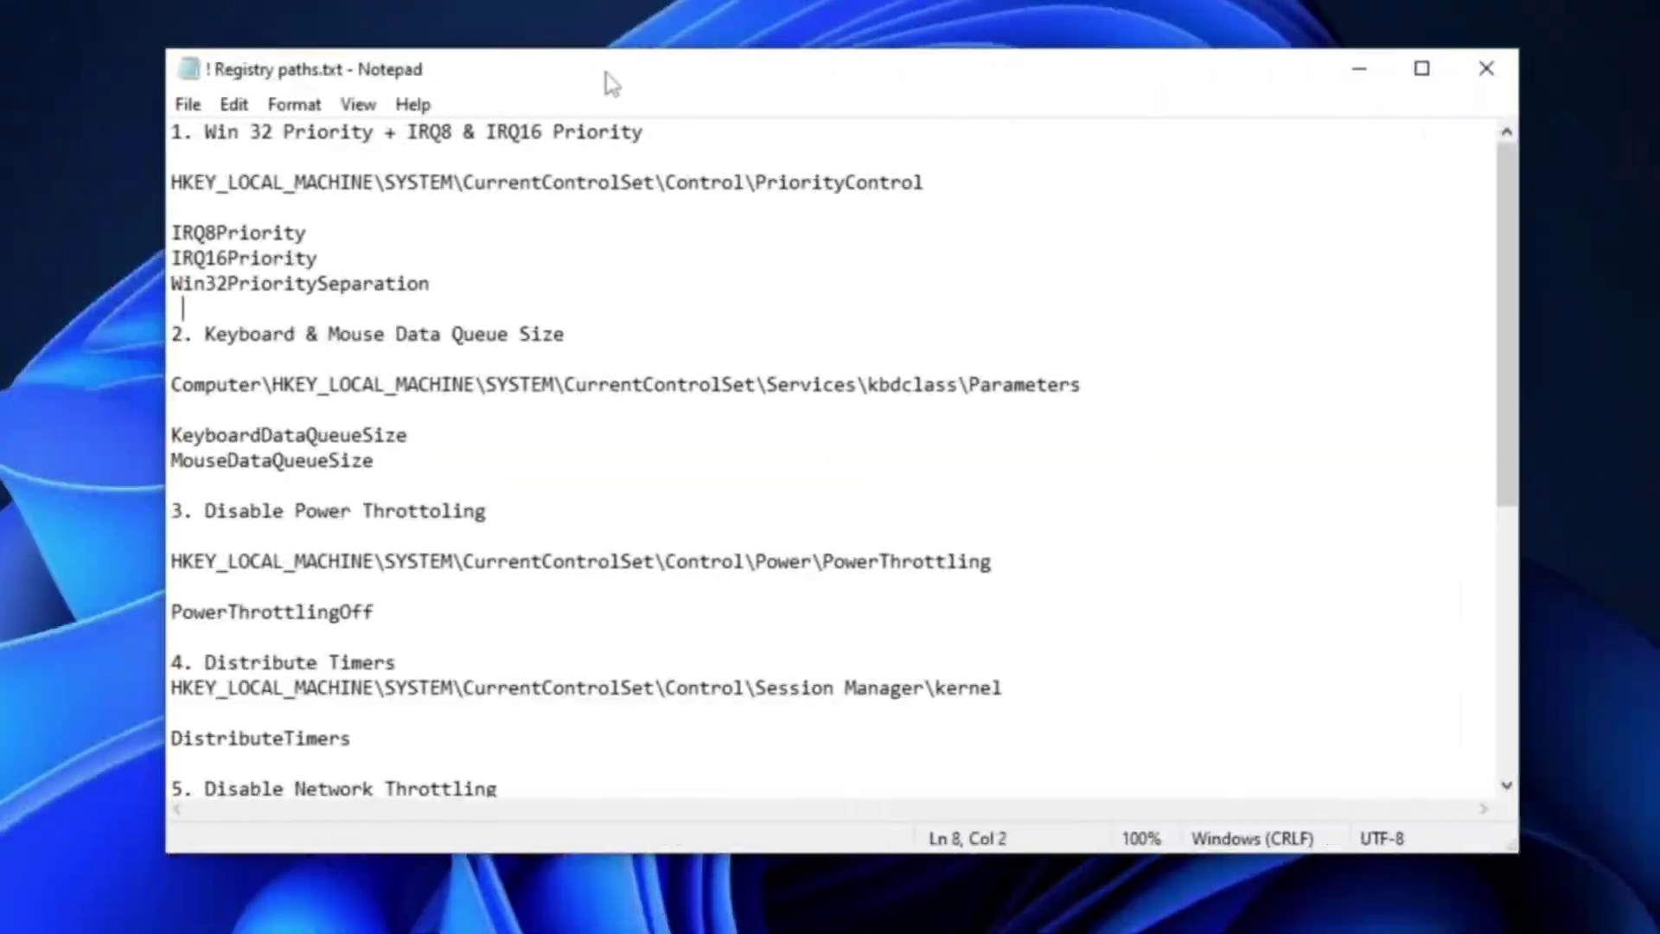
Go to HKEY_LOCAL_MACHINE\SYSTEM\CurrentControlSet\Control\PriorityControl, copied from the Registry paths.txt notes, and set Win32PrioritySeparation to hexadecimal 26
left_click_drag(967, 182, 265, 184)
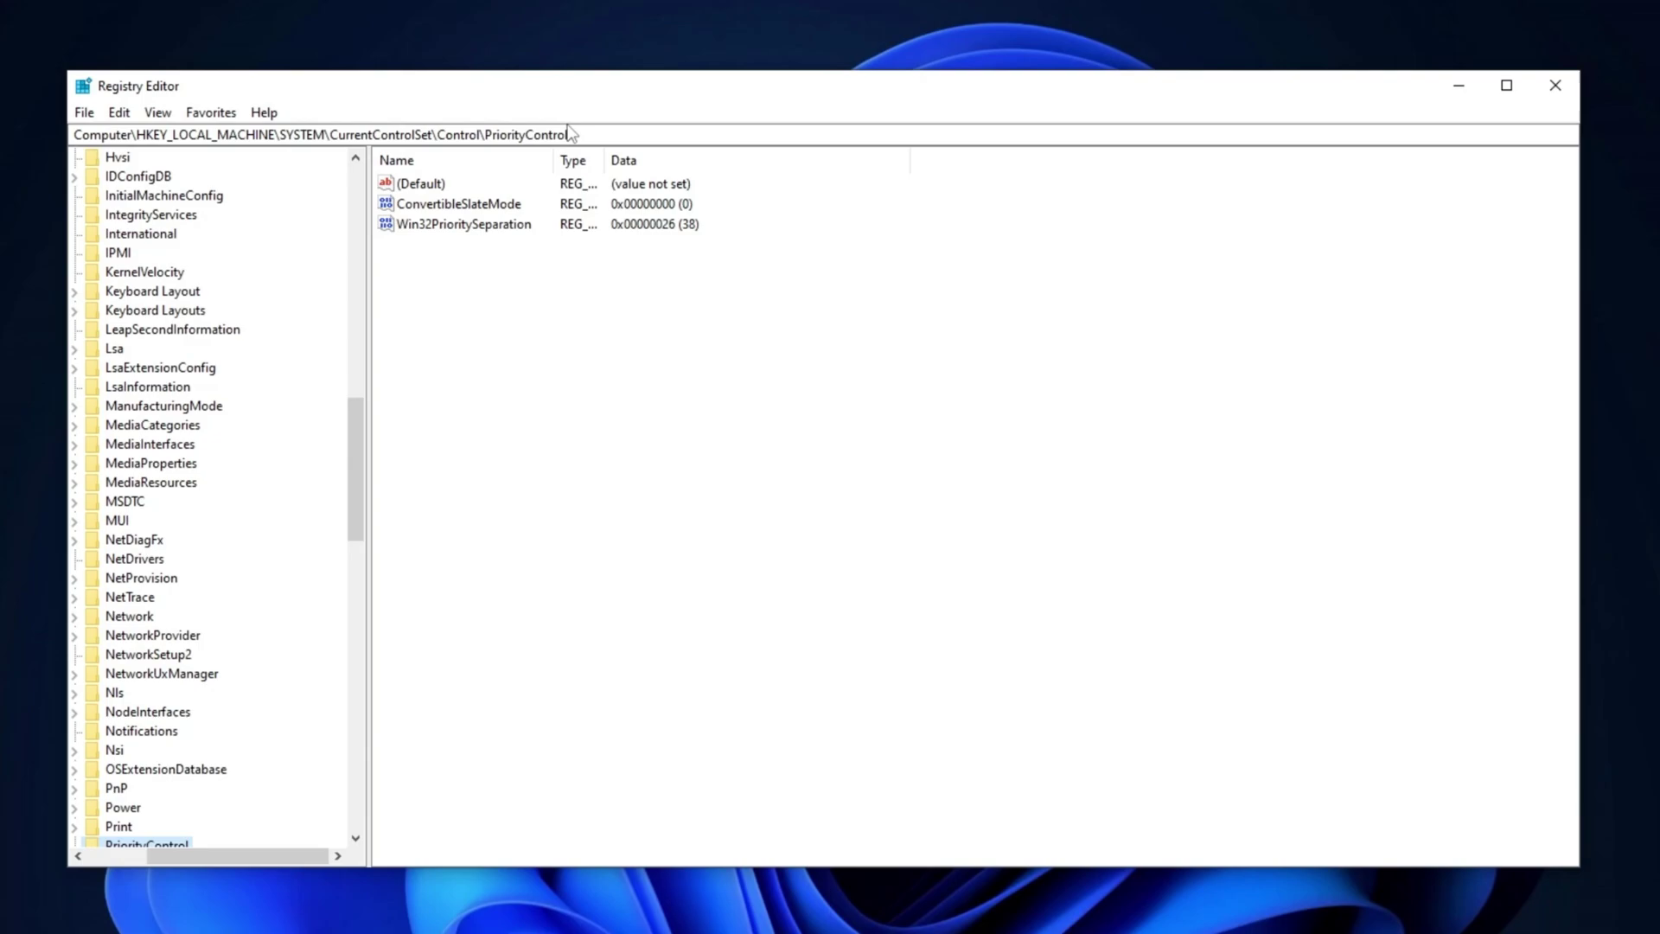
left_click(536, 136)
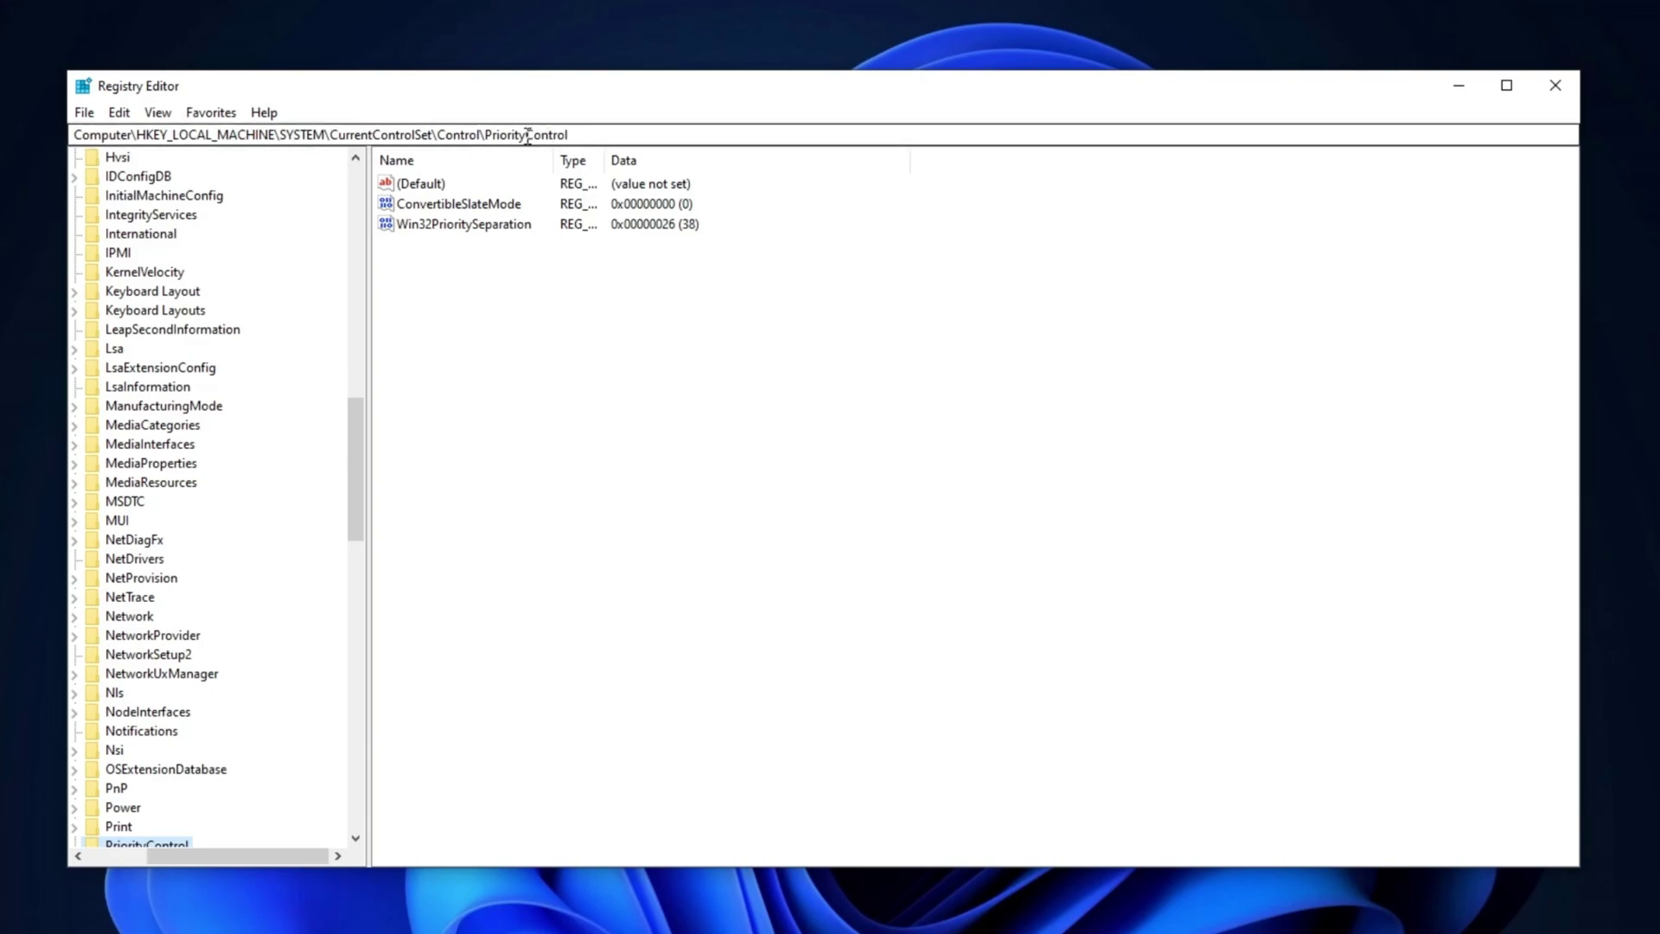
left_click(468, 226)
double_click(465, 227)
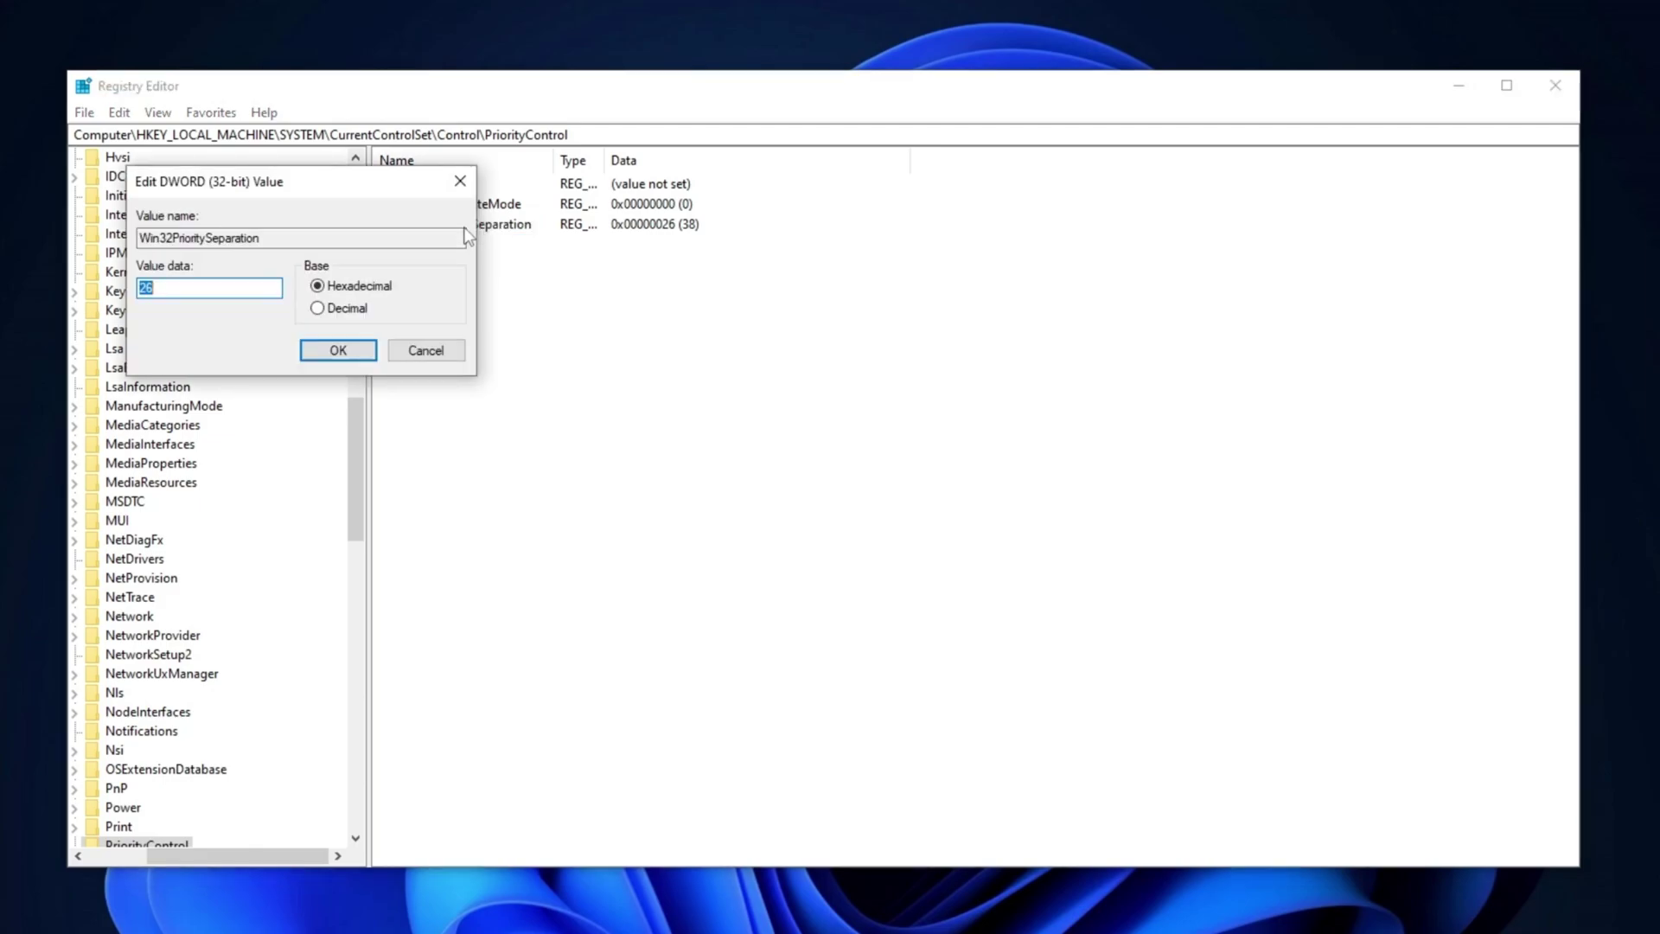
left_click(228, 285)
left_click(347, 356)
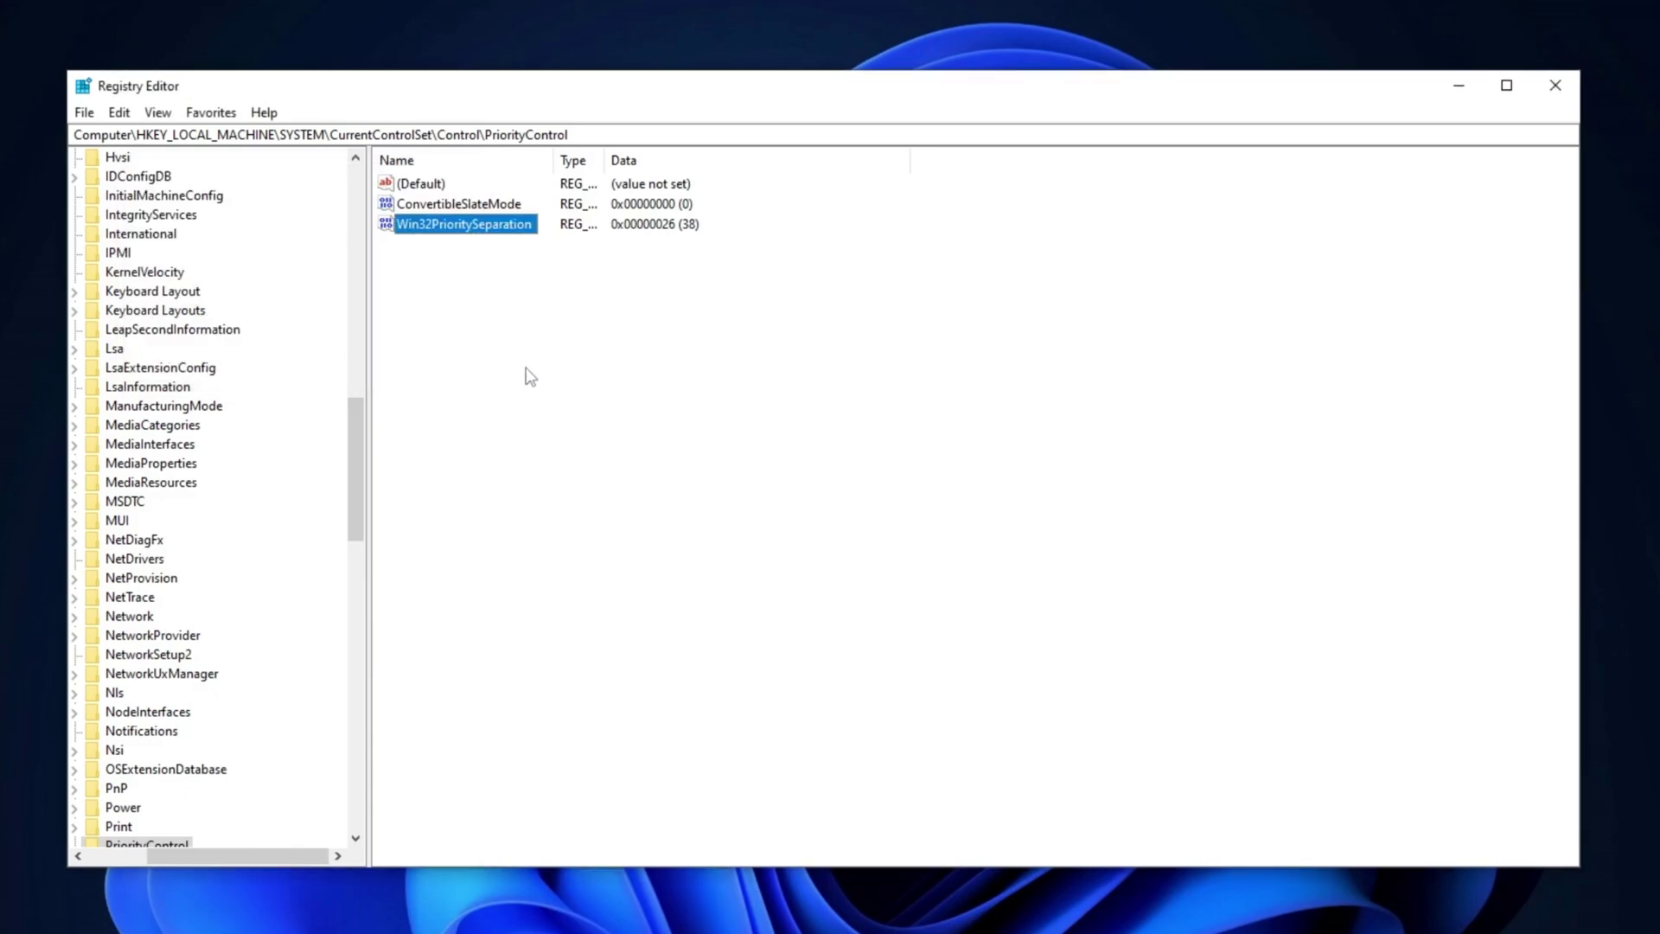
Create a DWORD (32-bit) value named IRQ8Priority in the PriorityControl key with value data 1
right_click(486, 294)
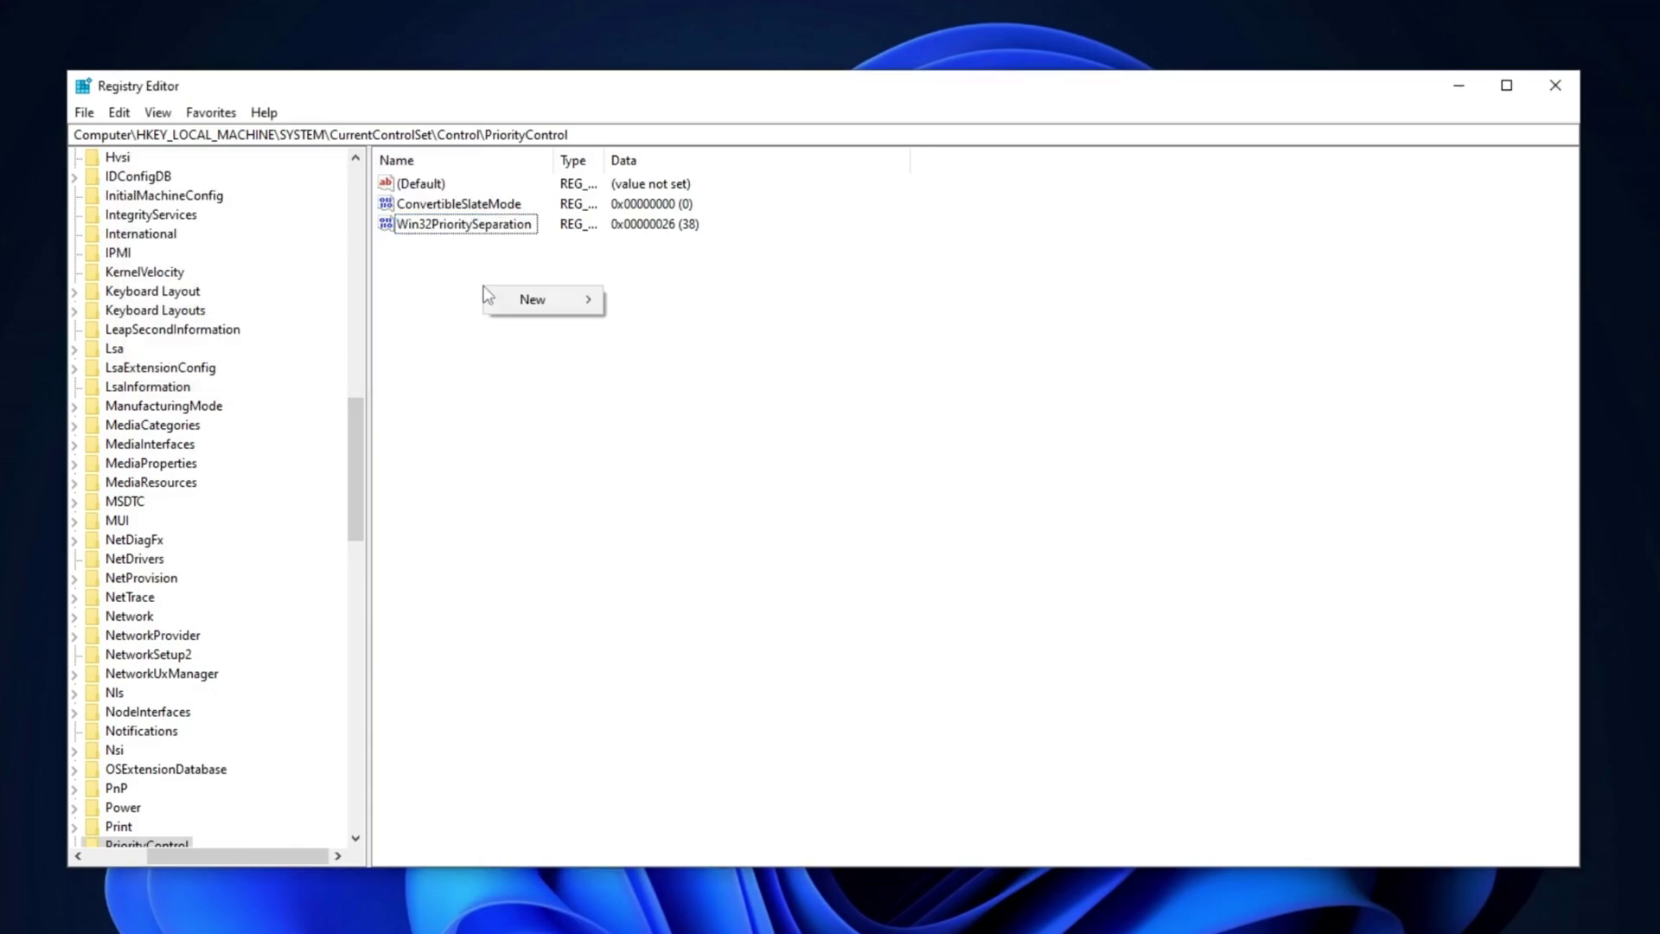
mouse_move(572, 299)
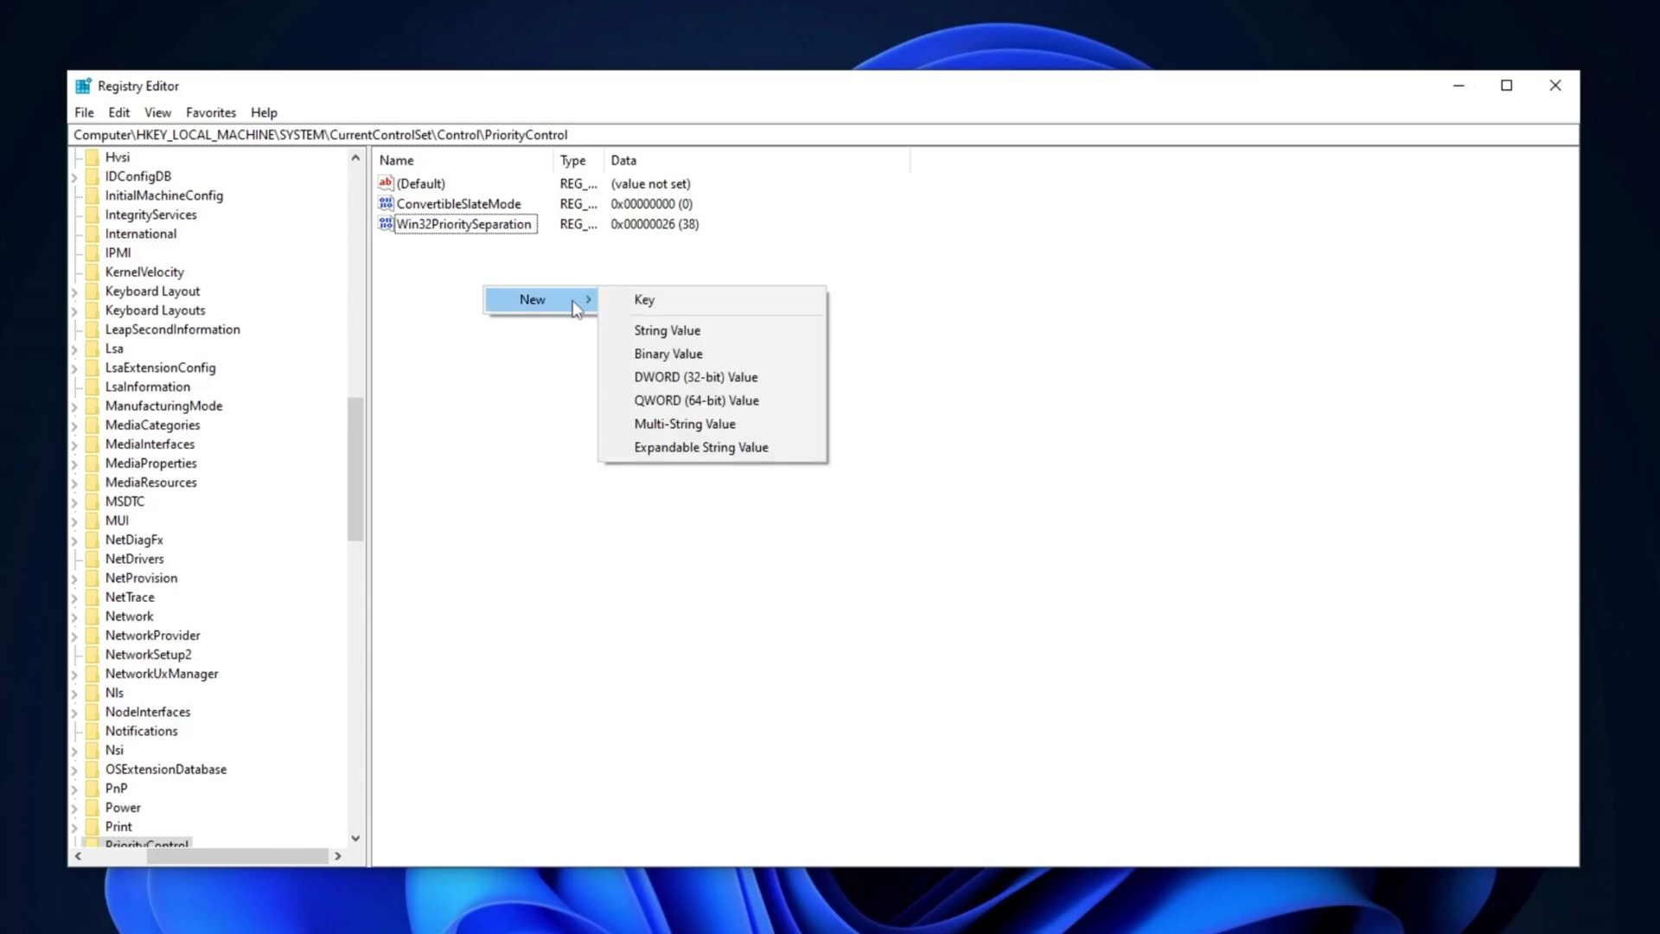
left_click(676, 381)
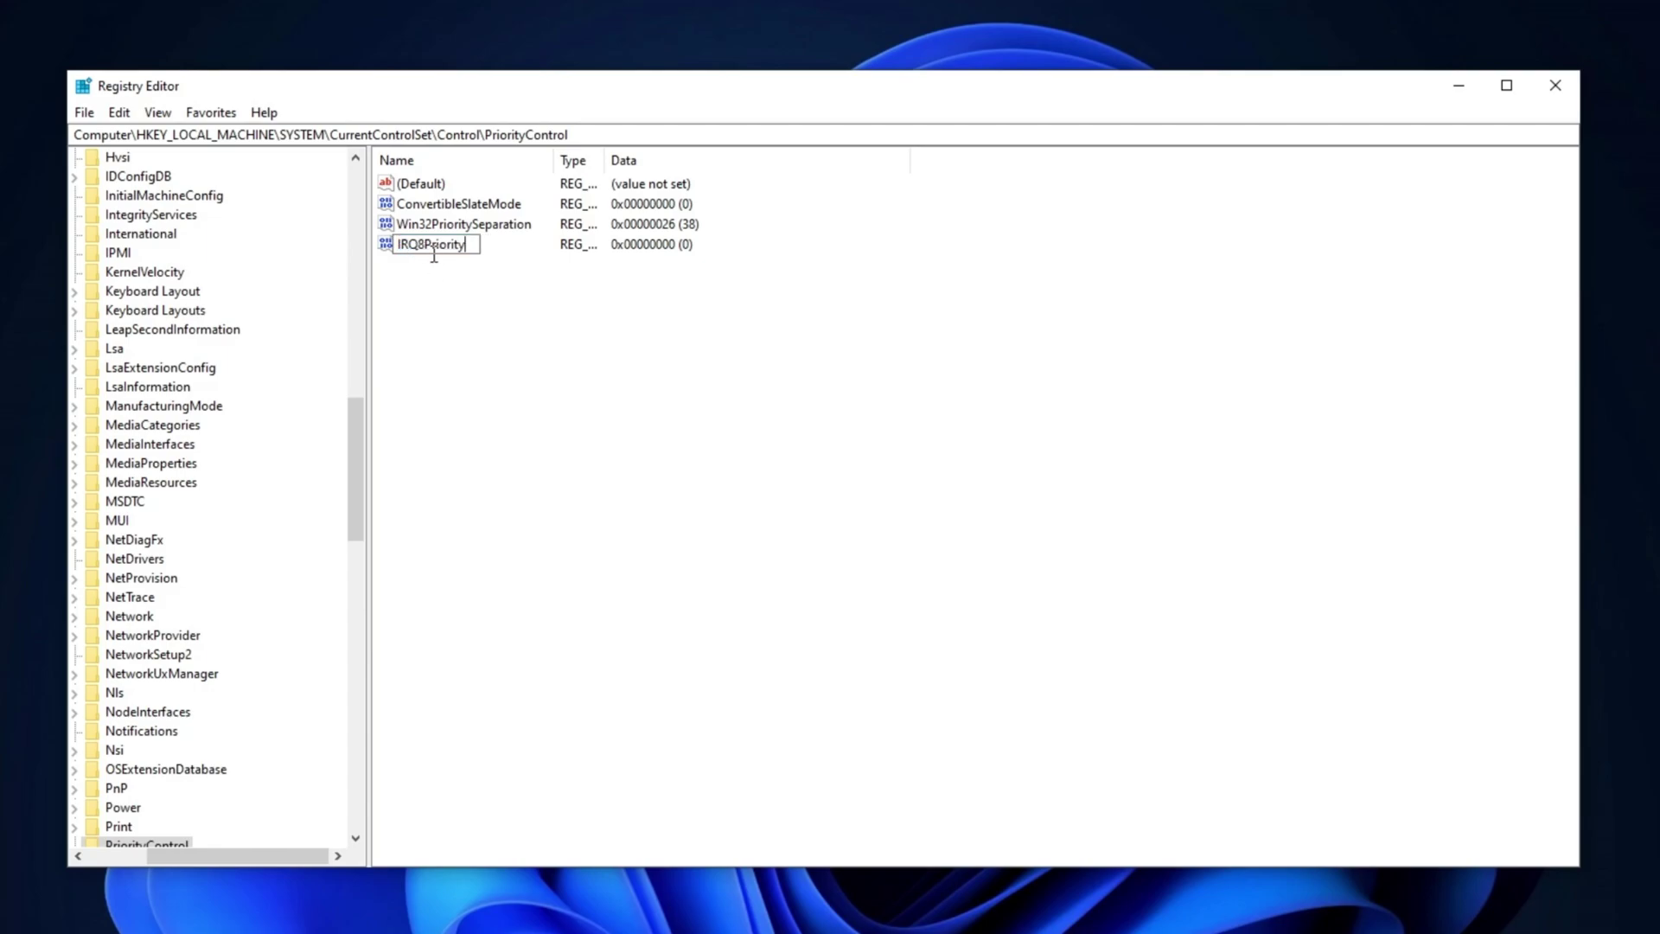
key("Return")
double_click(441, 245)
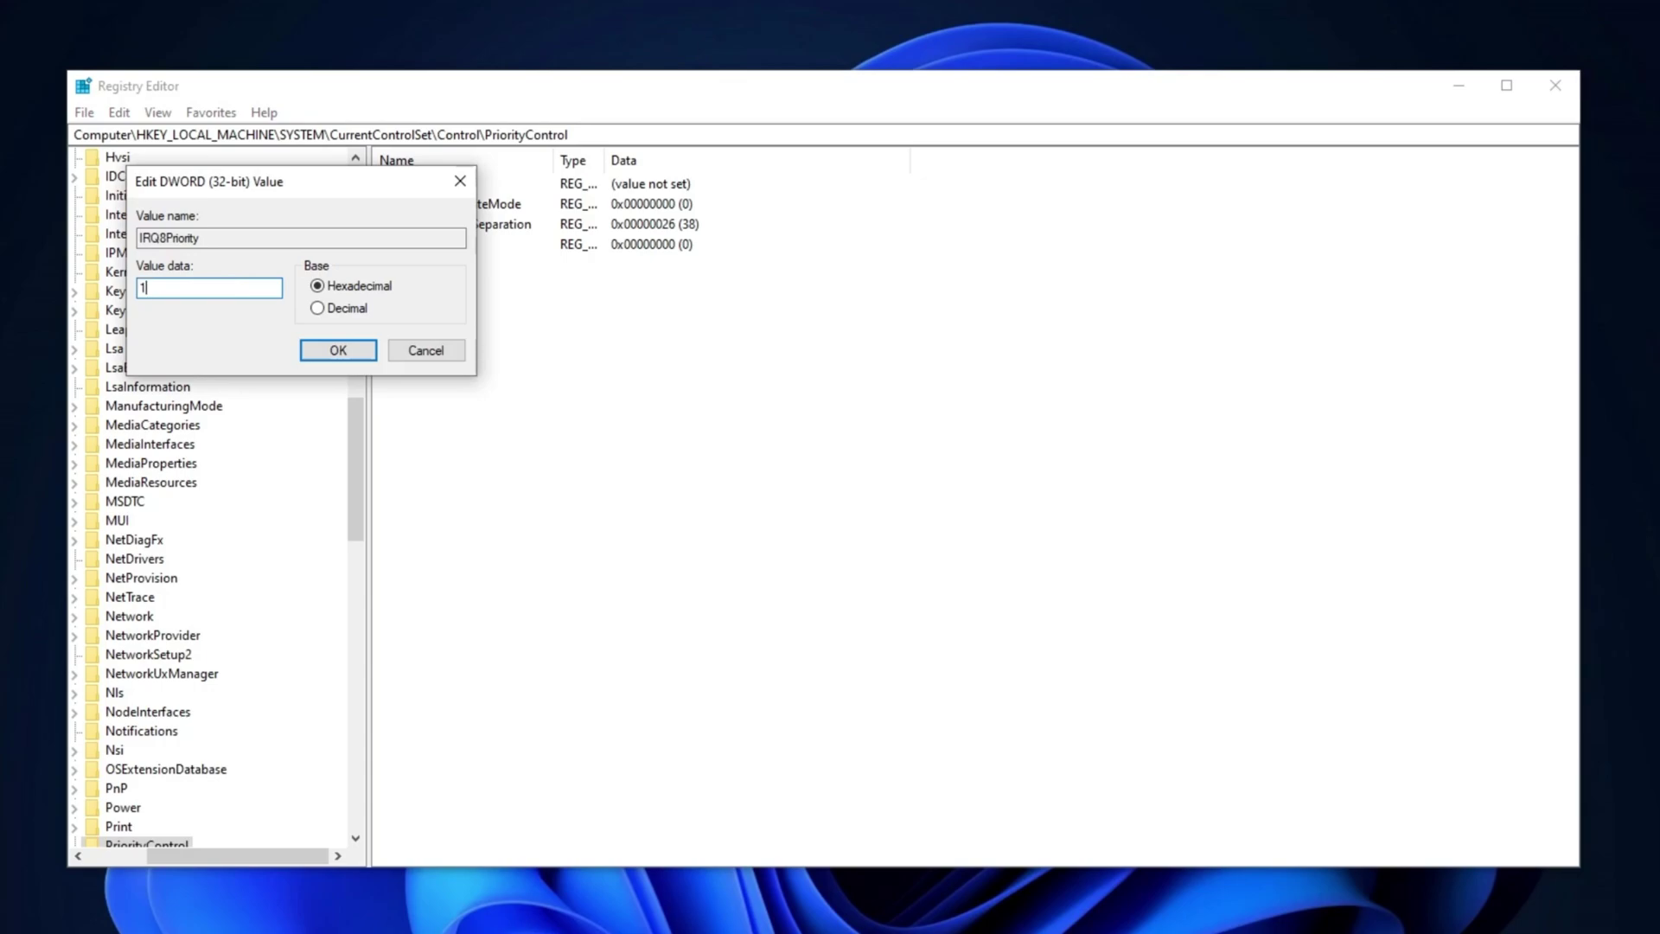
left_click(338, 352)
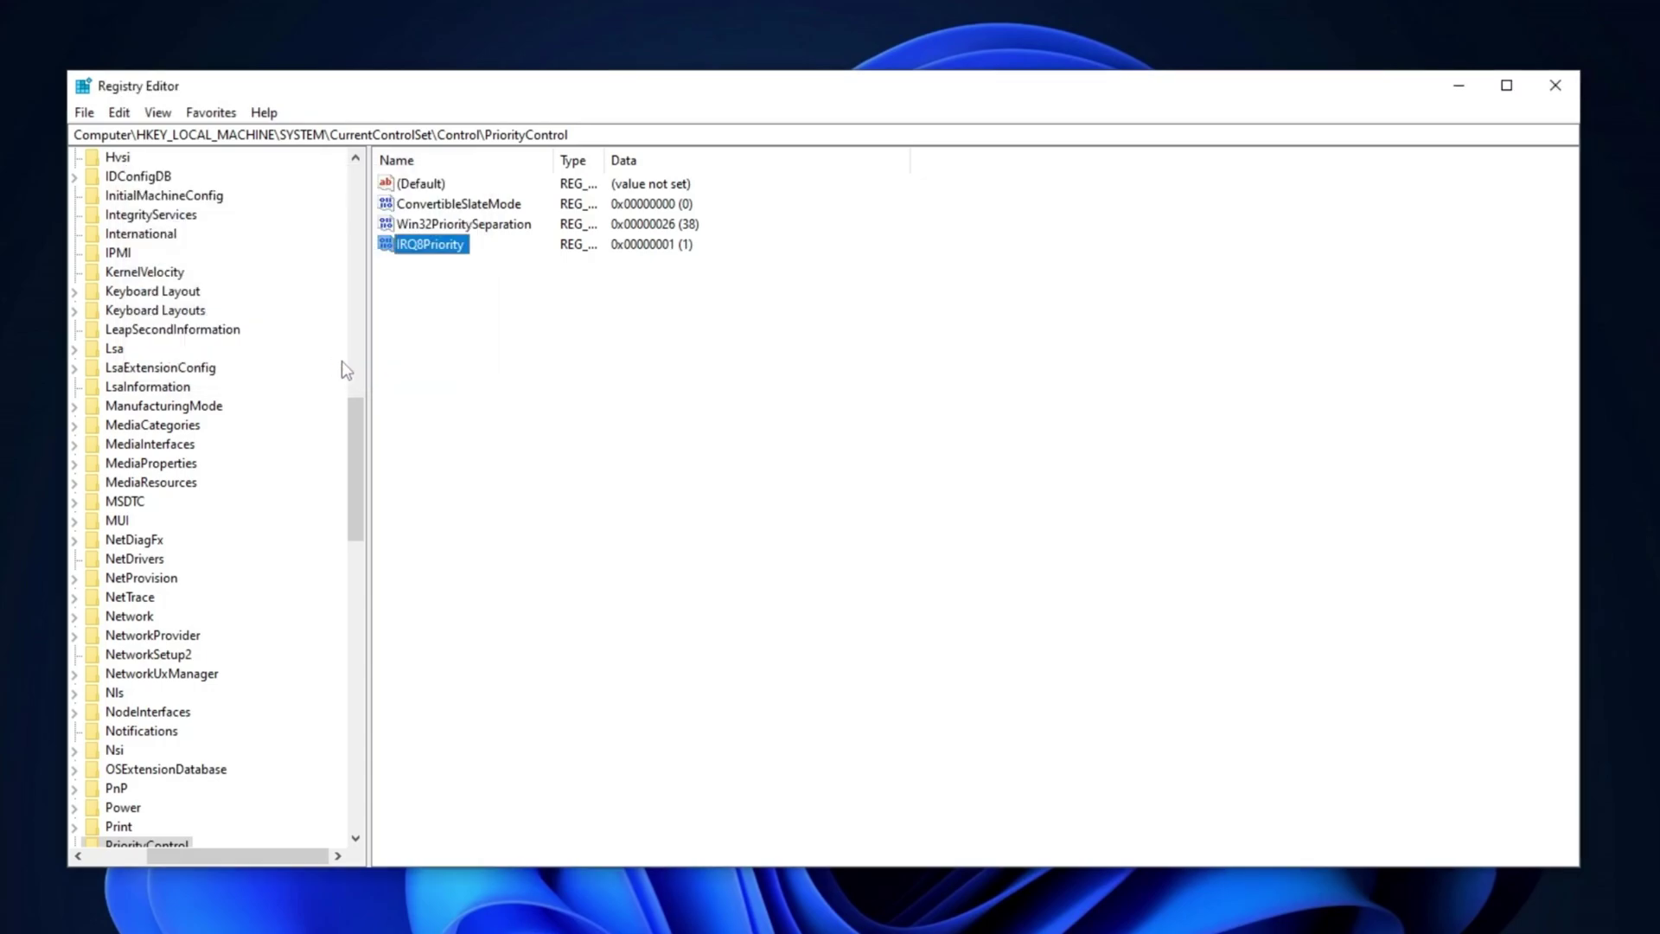
Create a DWORD (32-bit) value named IRQ16Priority in the PriorityControl key with value data 2
right_click(464, 310)
mouse_move(512, 322)
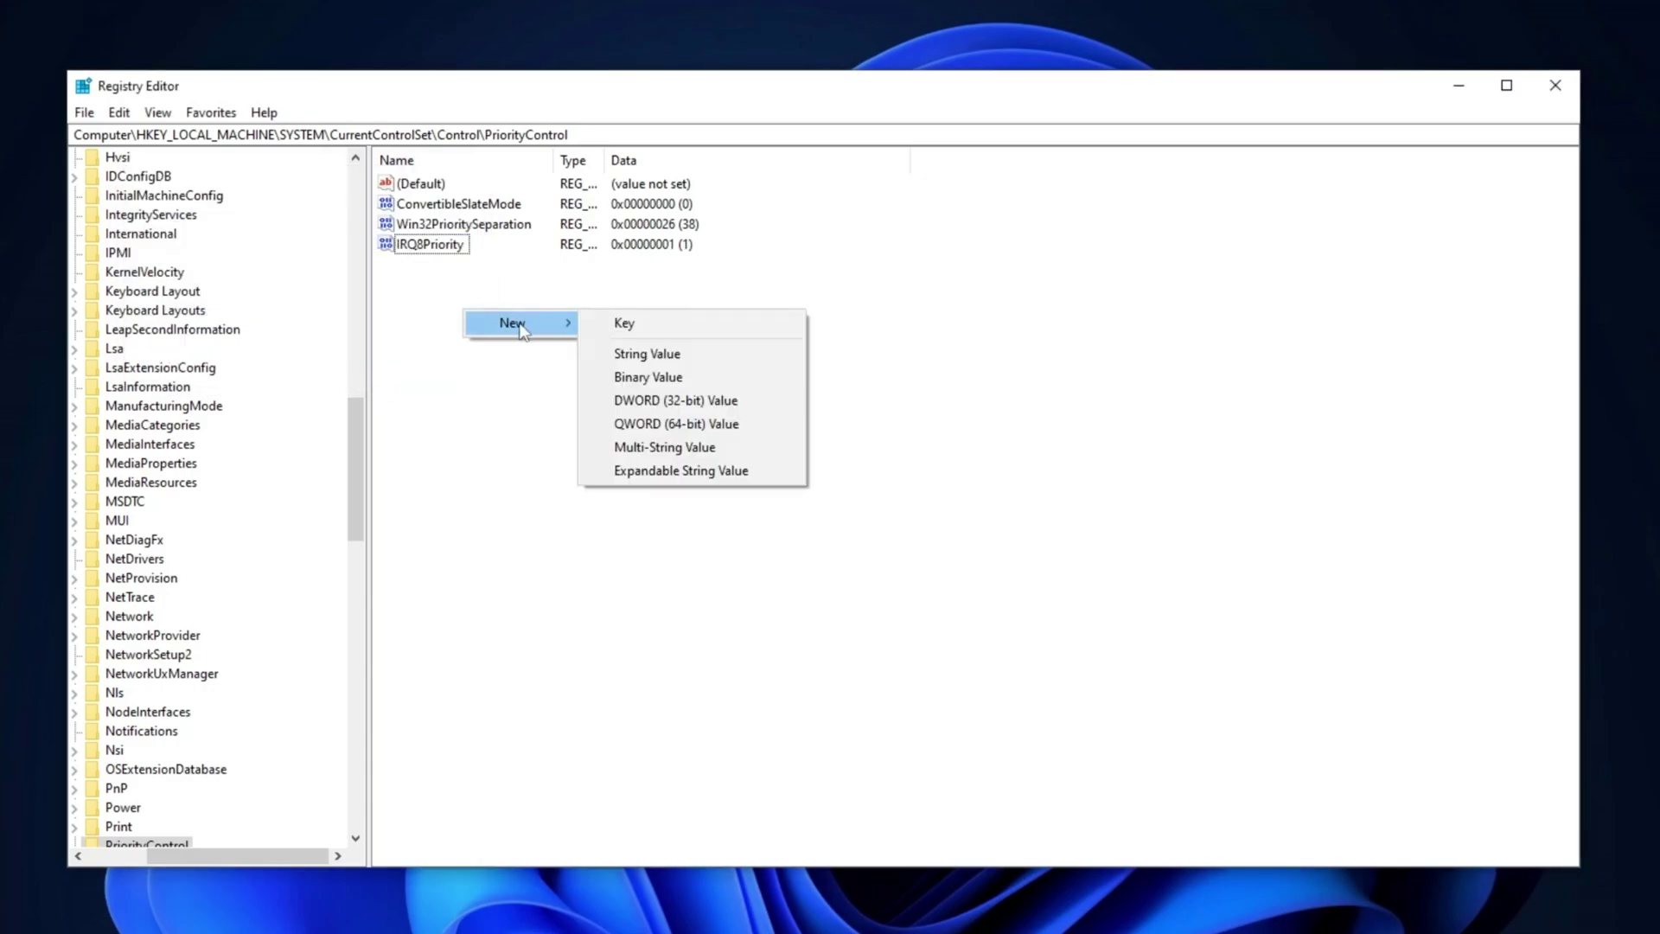
left_click(659, 404)
type("IRQ8Priority")
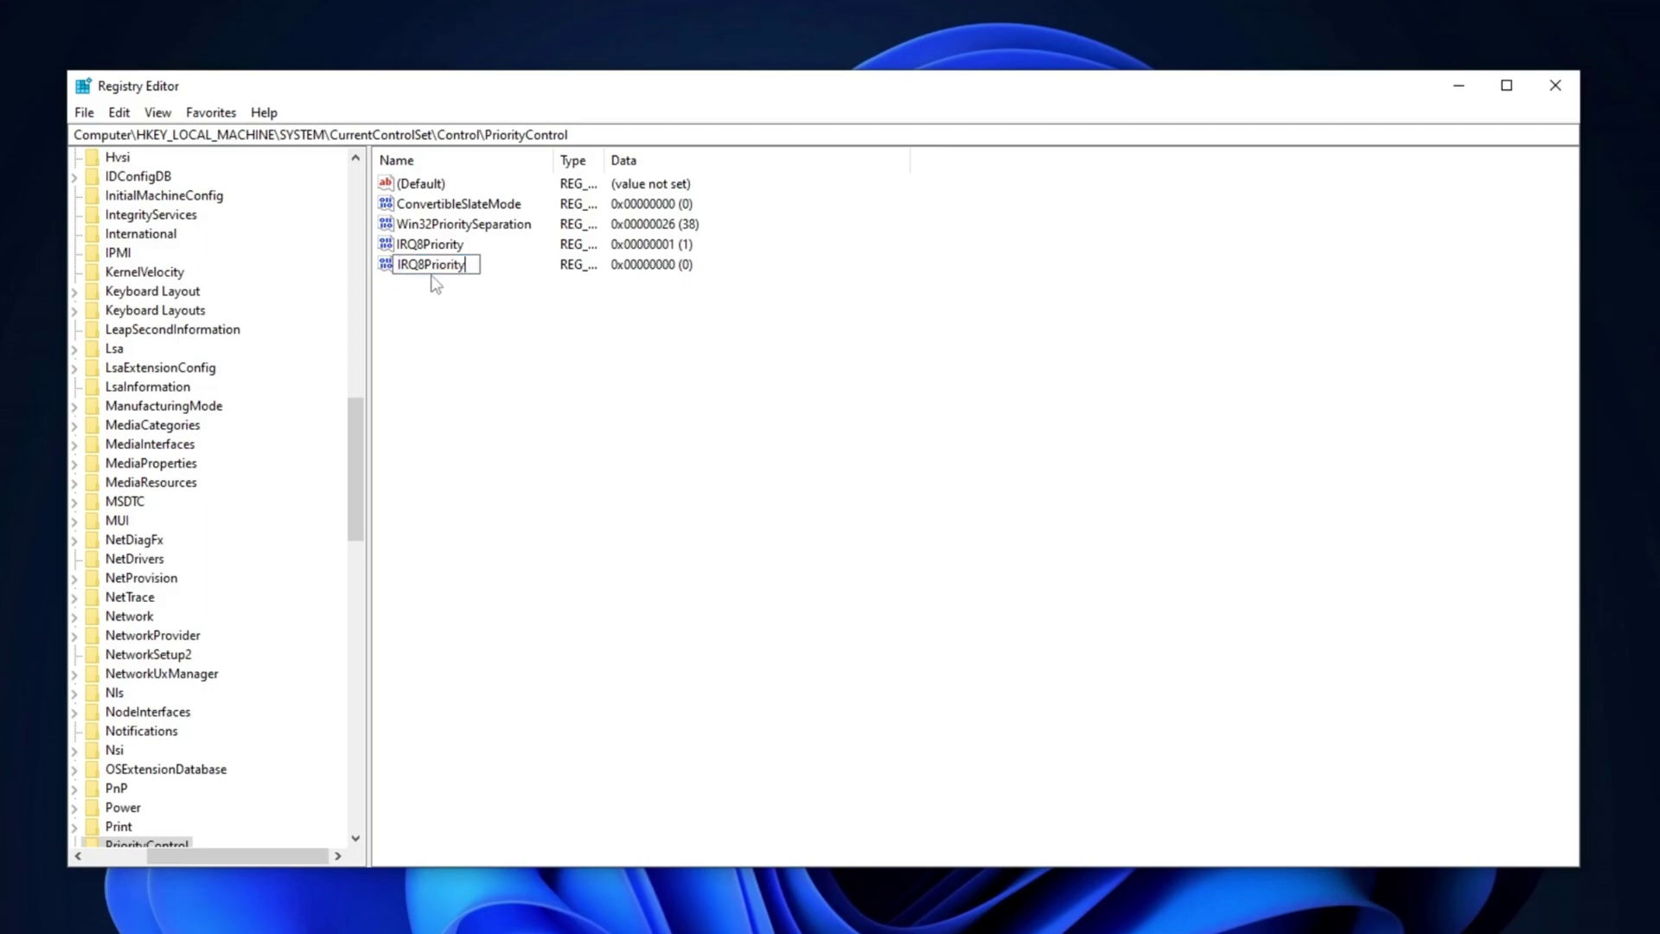
key("BackSpace")
type("16")
key("Return")
double_click(443, 263)
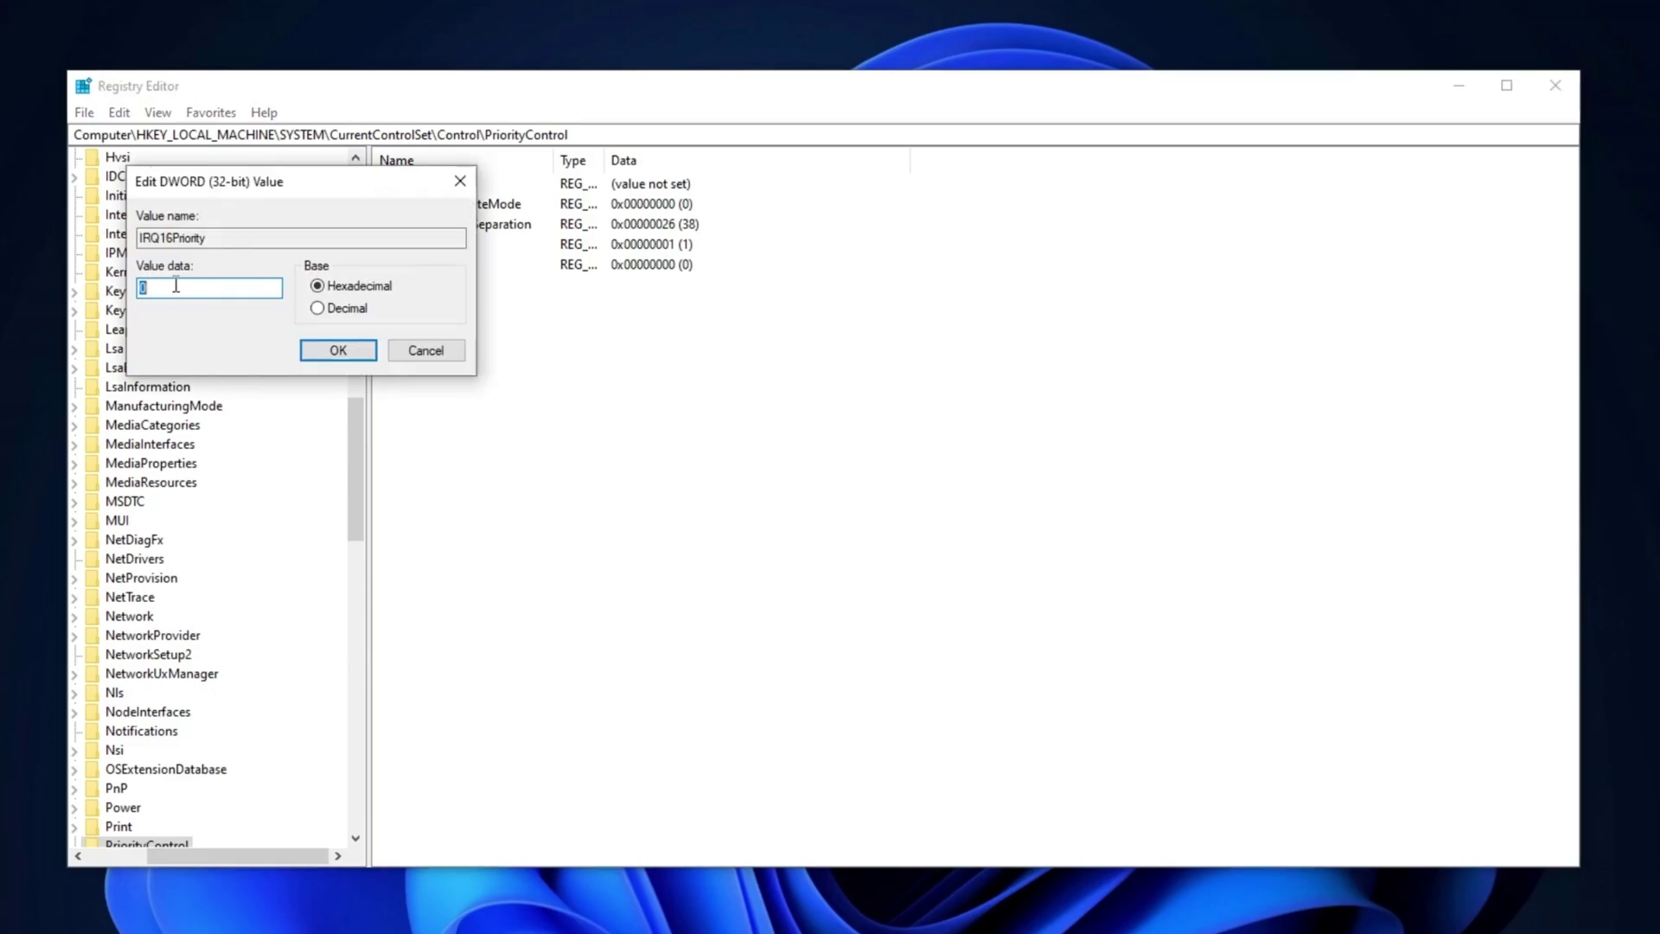
type("2")
left_click(347, 351)
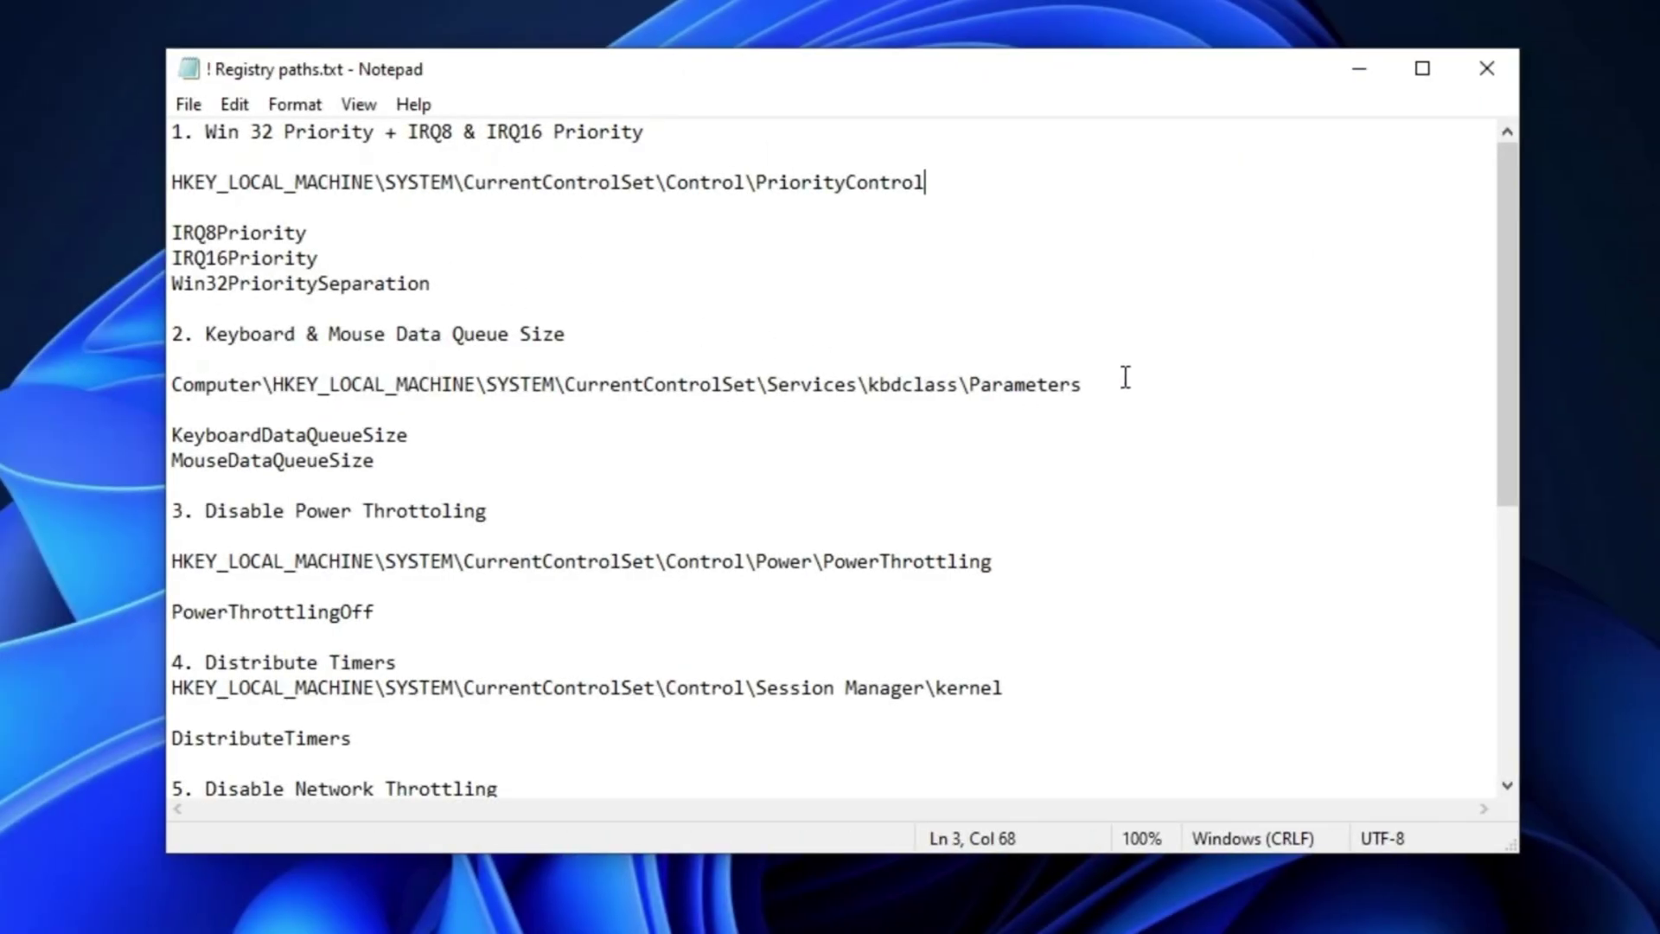
Go to the HKEY_LOCAL_MACHINE\SYSTEM\CurrentControlSet\Services\kbdclass\Parameters key from the Registry paths.txt notes and open KeyboardDataQueueSize for editing
left_click_drag(1125, 377, 176, 381)
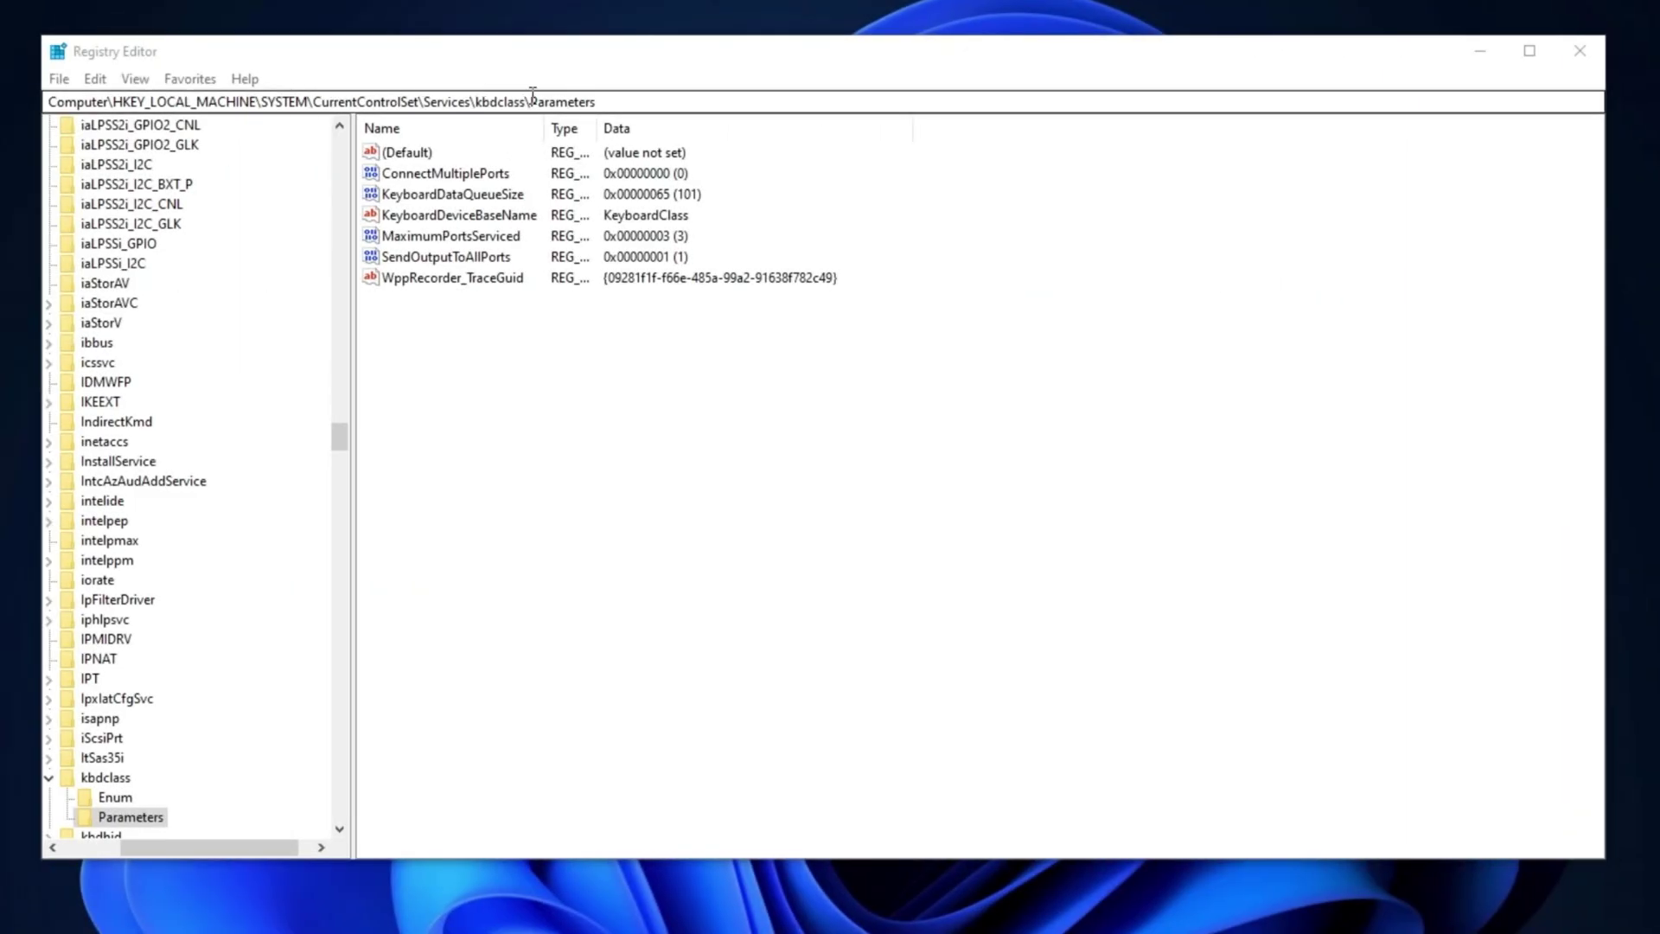
left_click(476, 198)
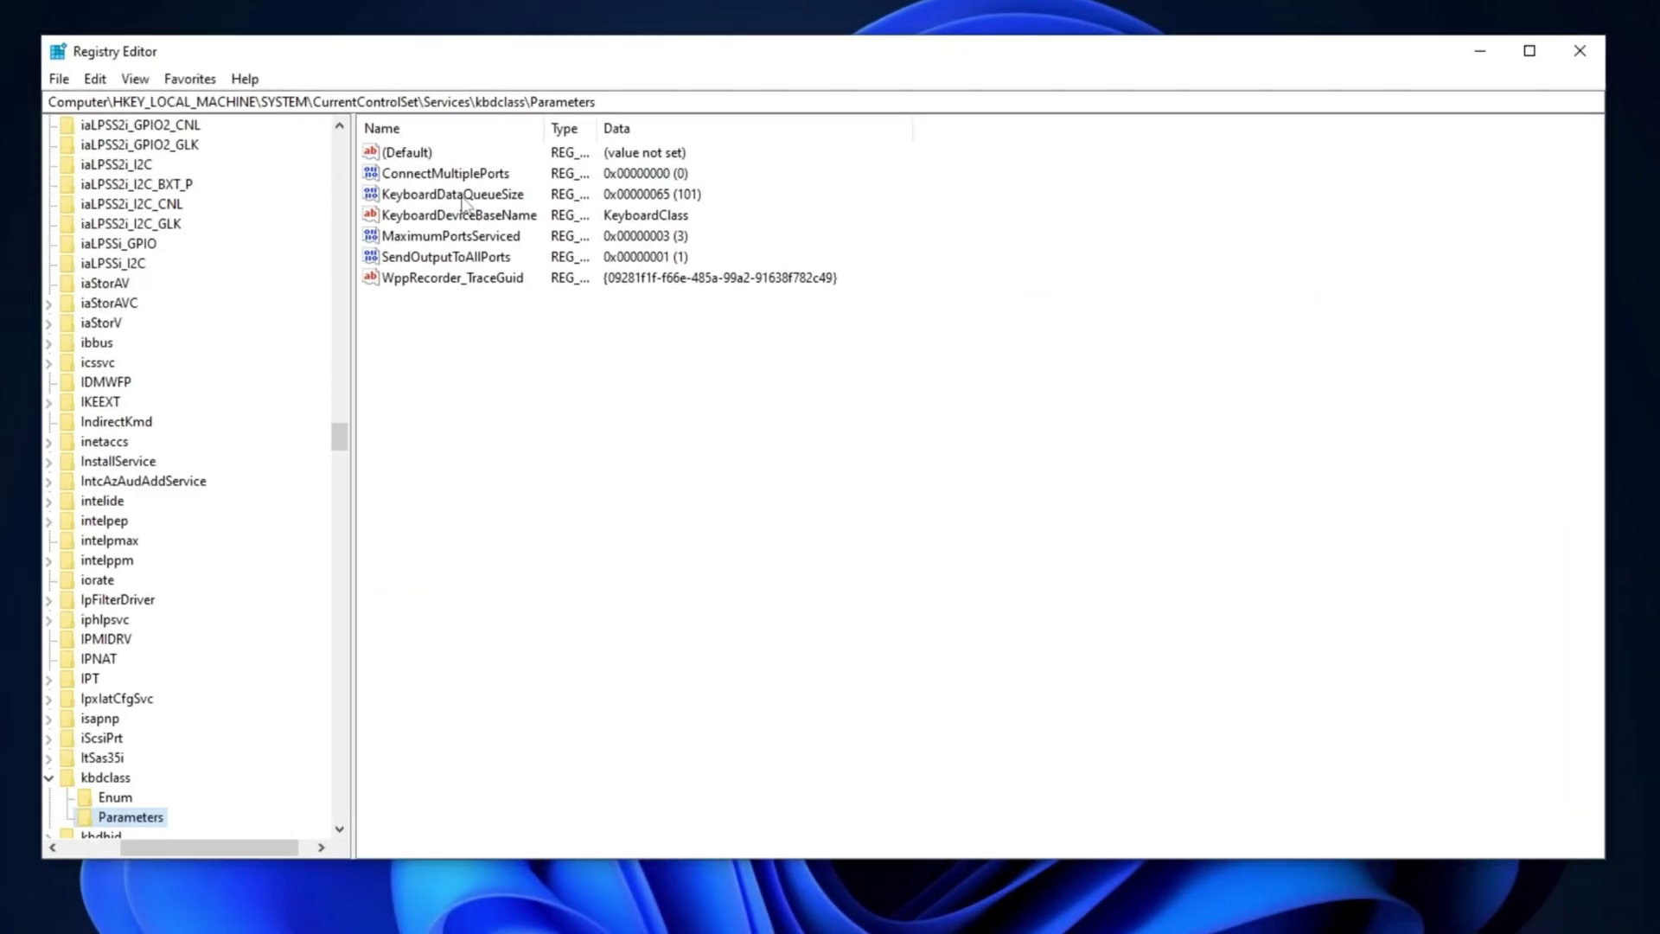
double_click(468, 201)
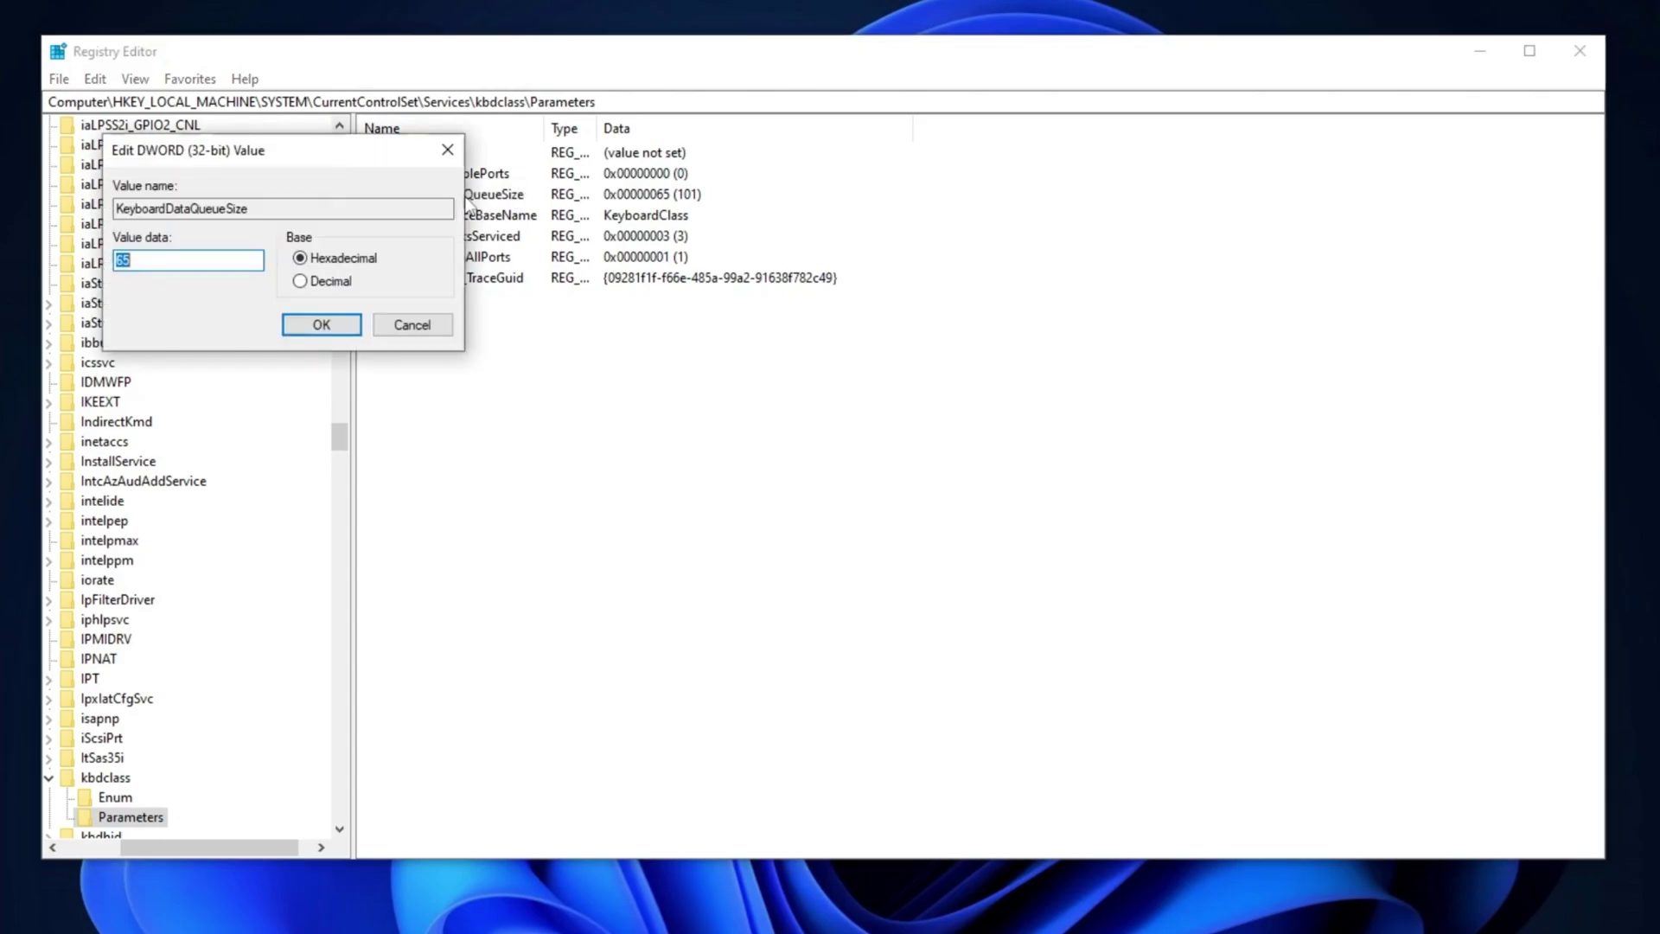
left_click(228, 269)
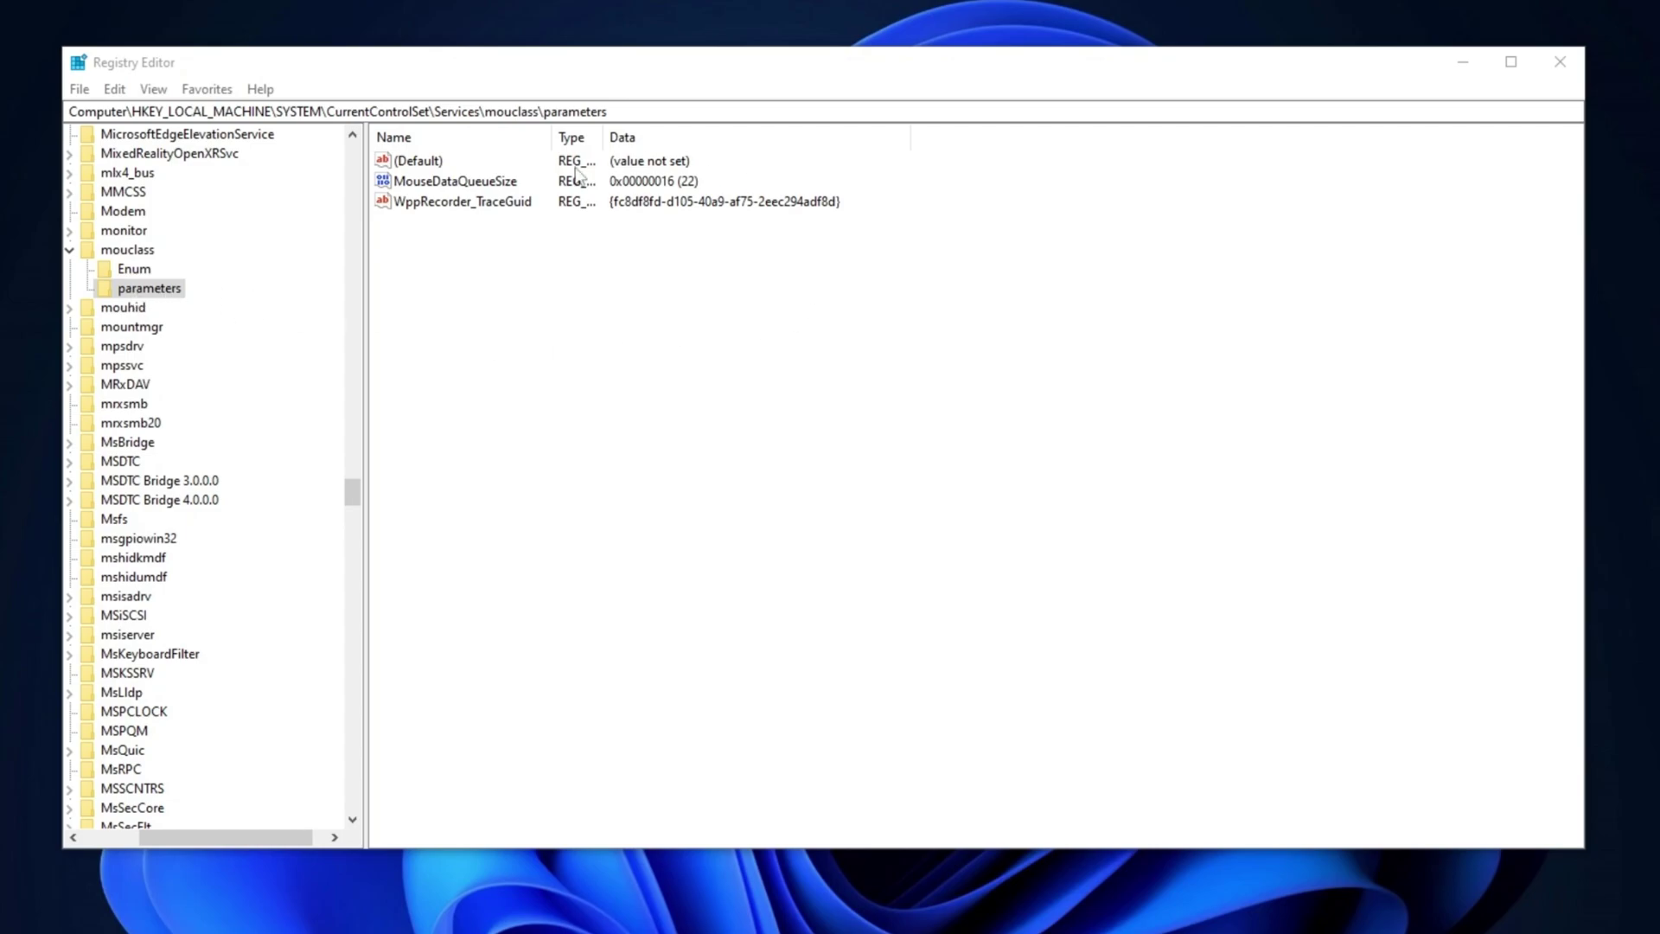
Set MouseDataQueueSize in the Services\mouclass\parameters key to hexadecimal 16
double_click(498, 182)
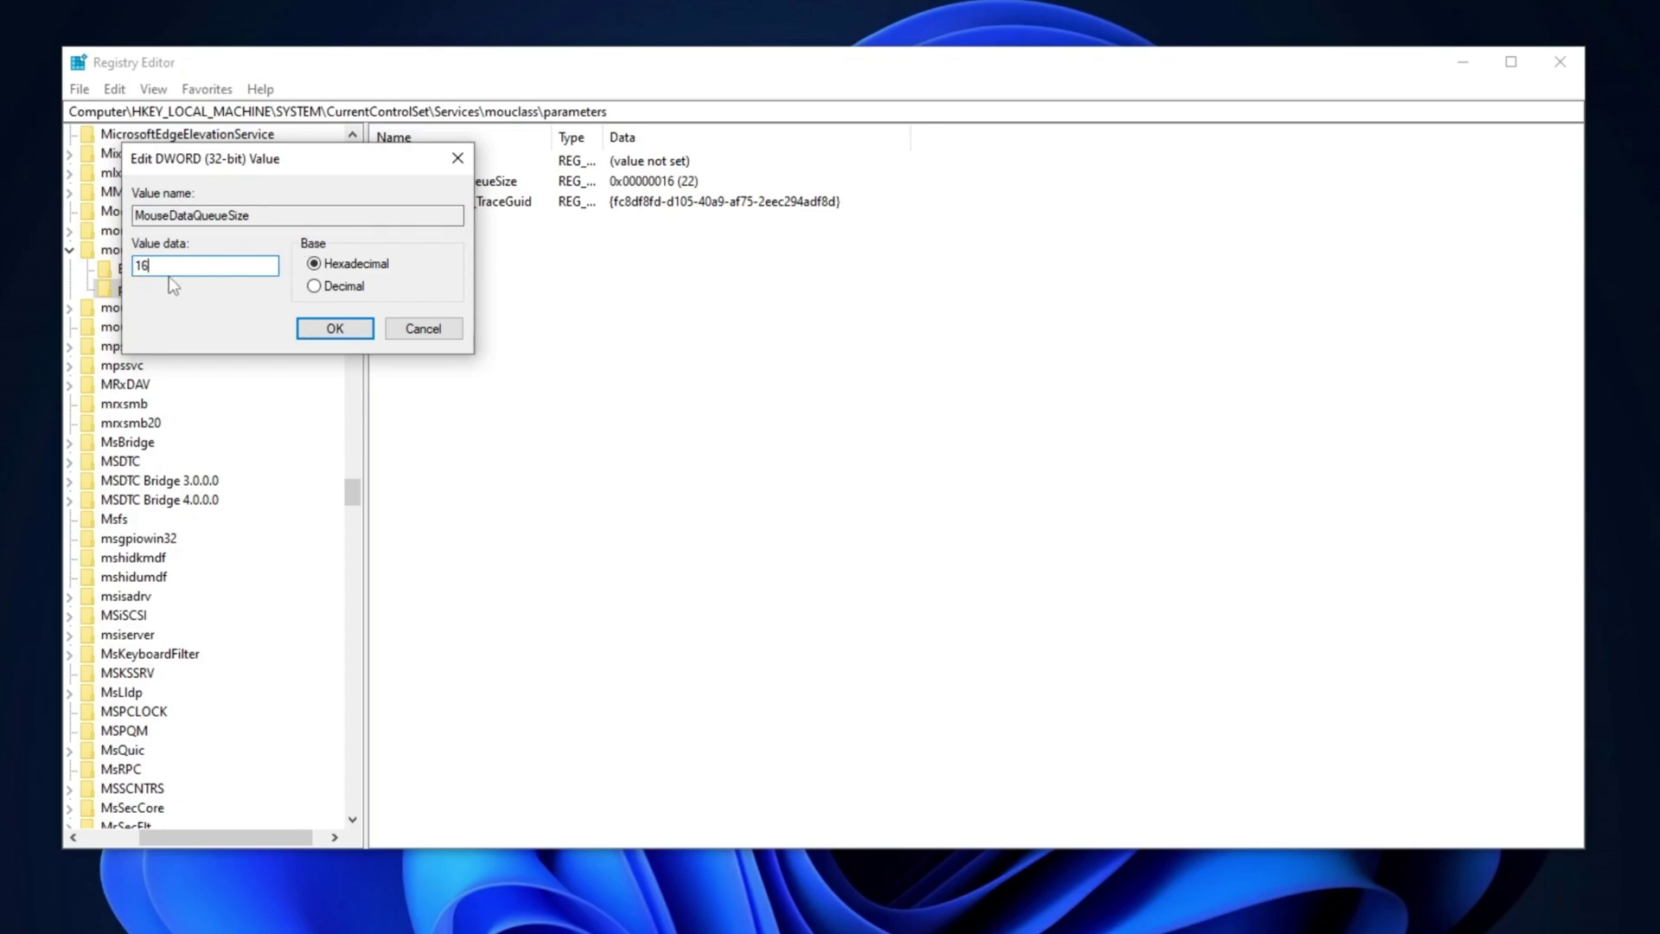
left_click(350, 335)
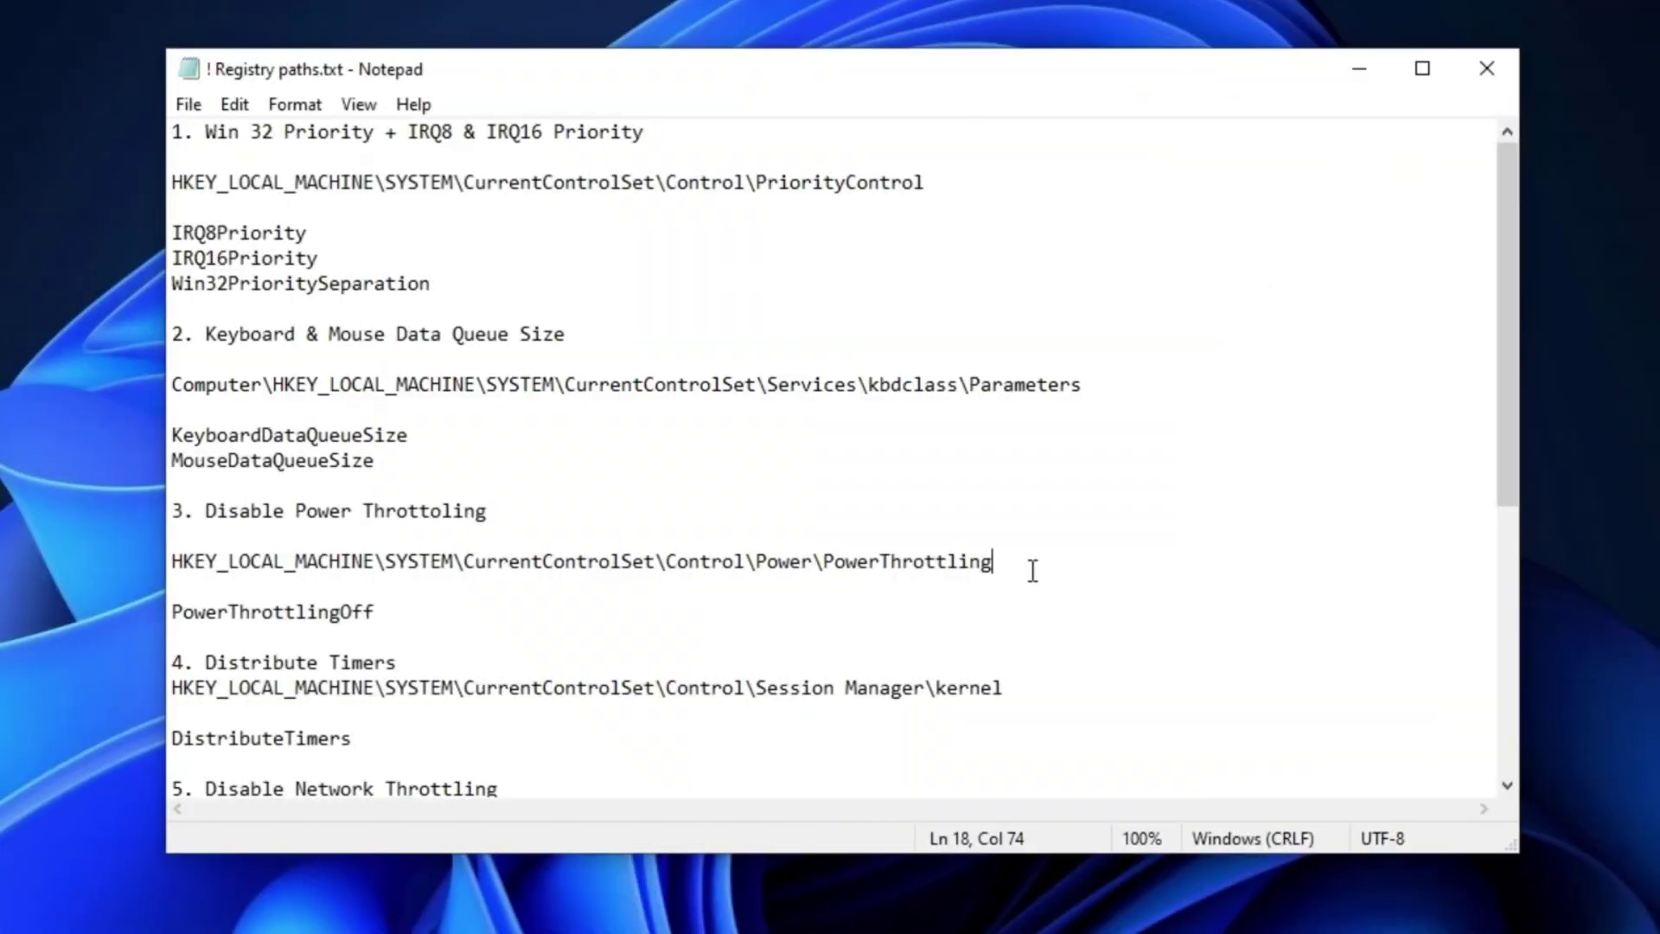
Go to HKEY_LOCAL_MACHINE\SYSTEM\CurrentControlSet\Control\Power\PowerThrottling, copied from the Registry paths.txt notes, and set PowerThrottlingOff to hexadecimal 1
left_click_drag(1032, 571, 177, 563)
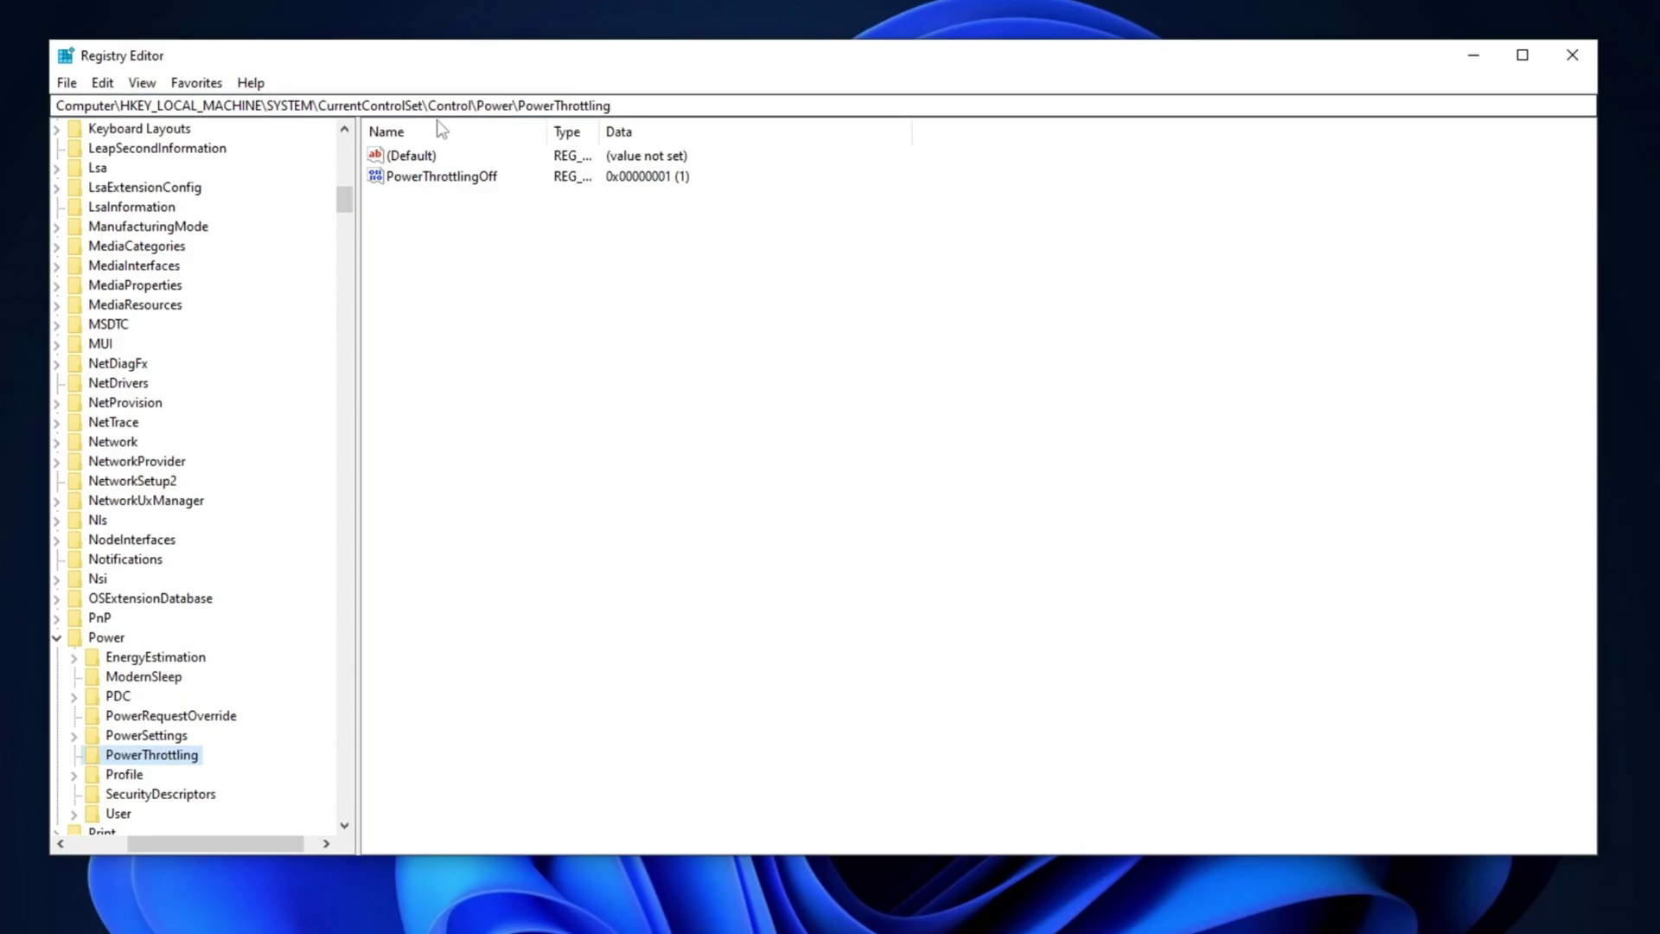
left_click(453, 179)
double_click(441, 178)
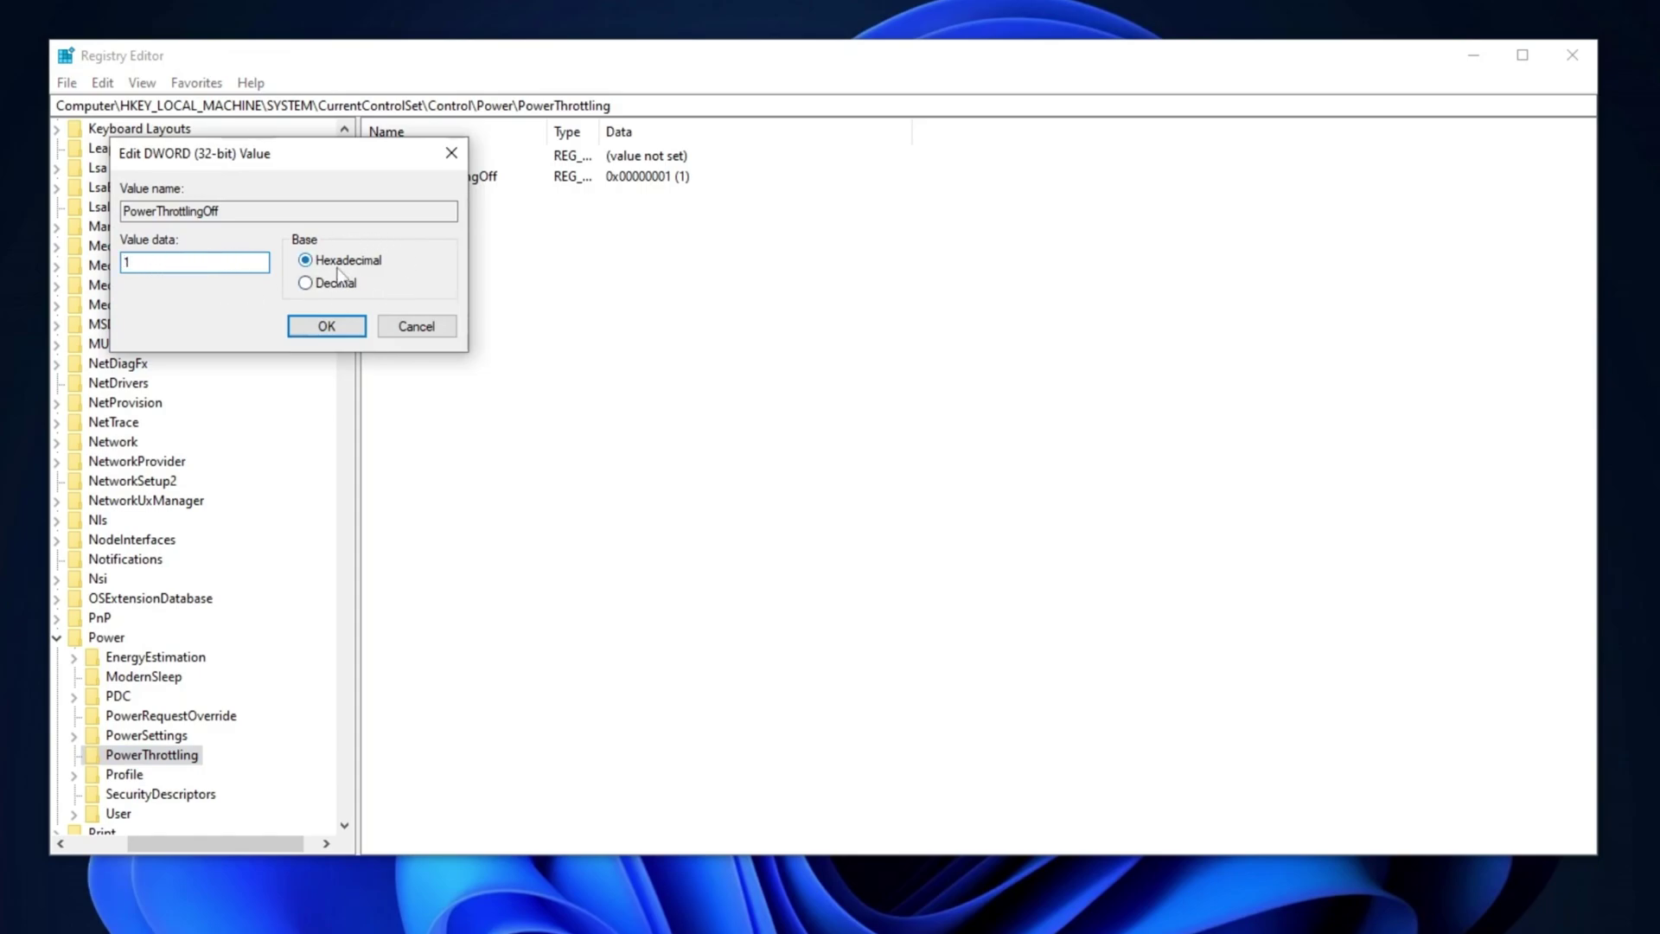
left_click(326, 326)
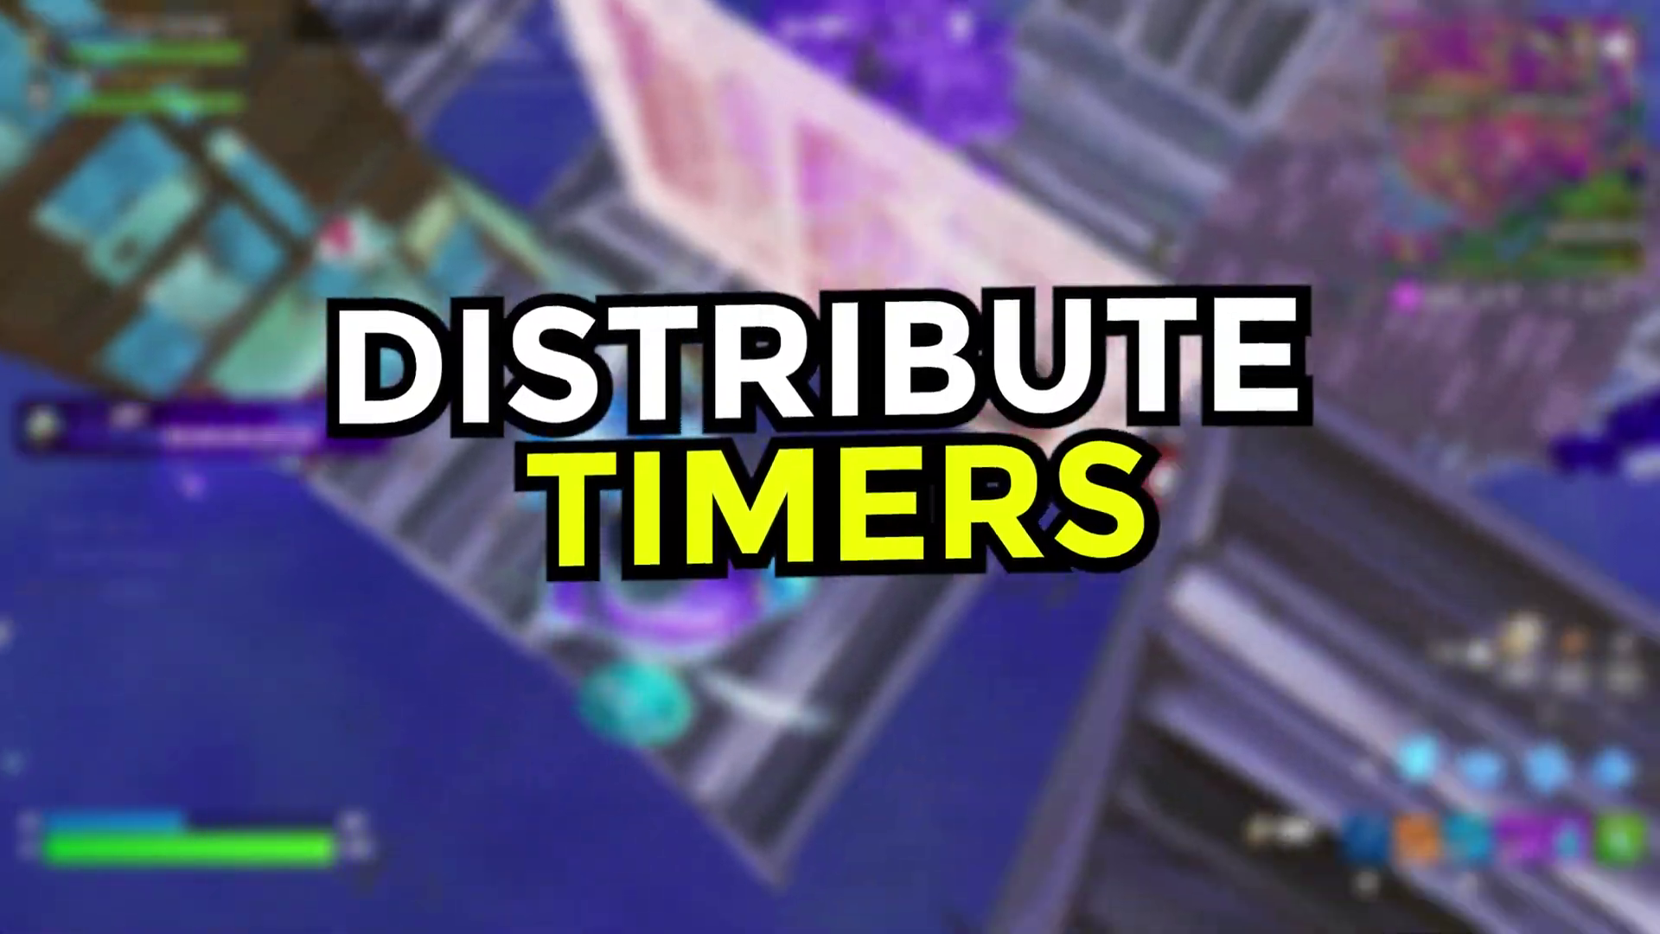
Go to HKEY_LOCAL_MACHINE\SYSTEM\CurrentControlSet\Control\Session Manager\kernel, copied from the Registry paths.txt notes, and set DistributeTimers to hexadecimal 1
left_click_drag(1003, 688, 159, 688)
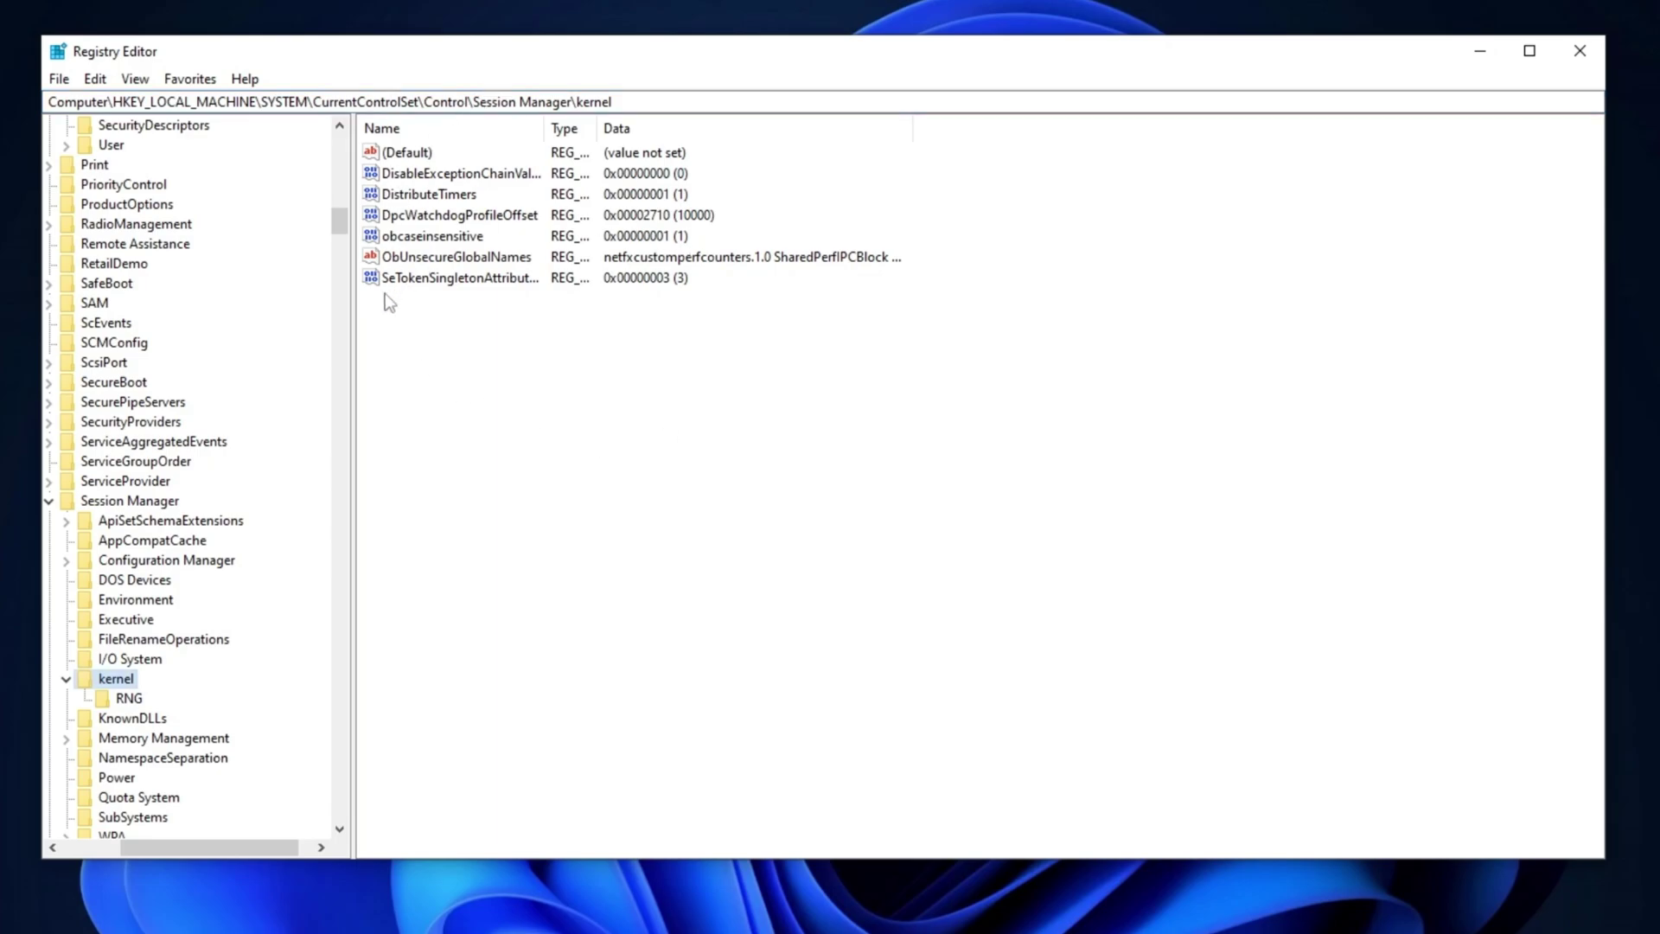
left_click(428, 198)
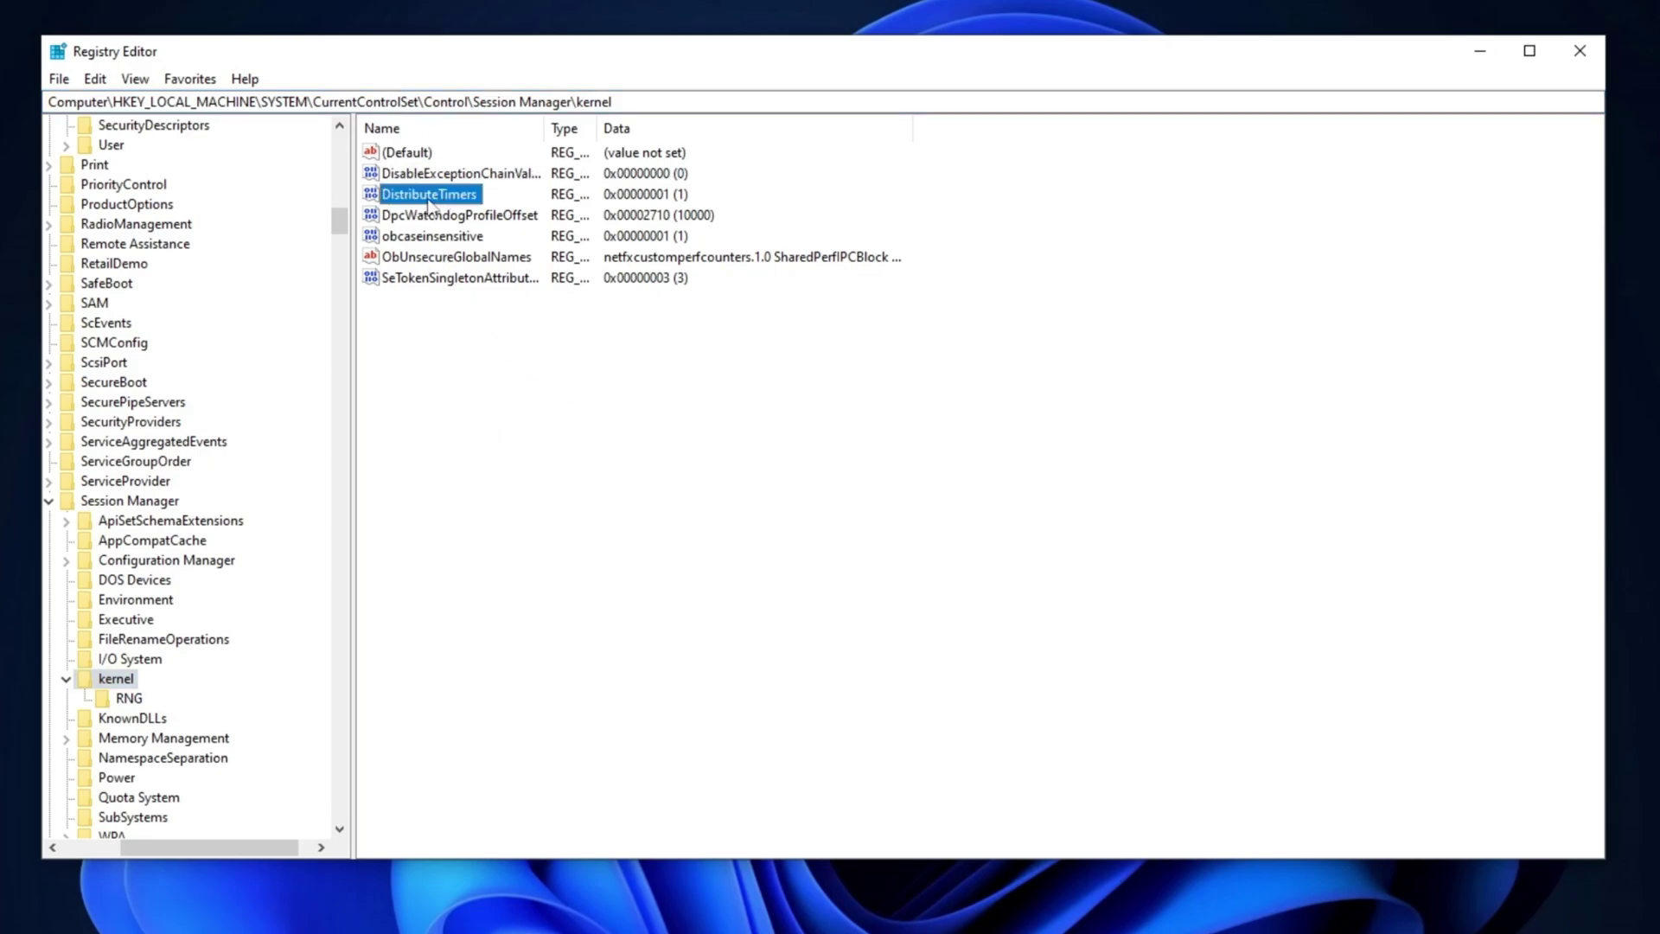
double_click(428, 195)
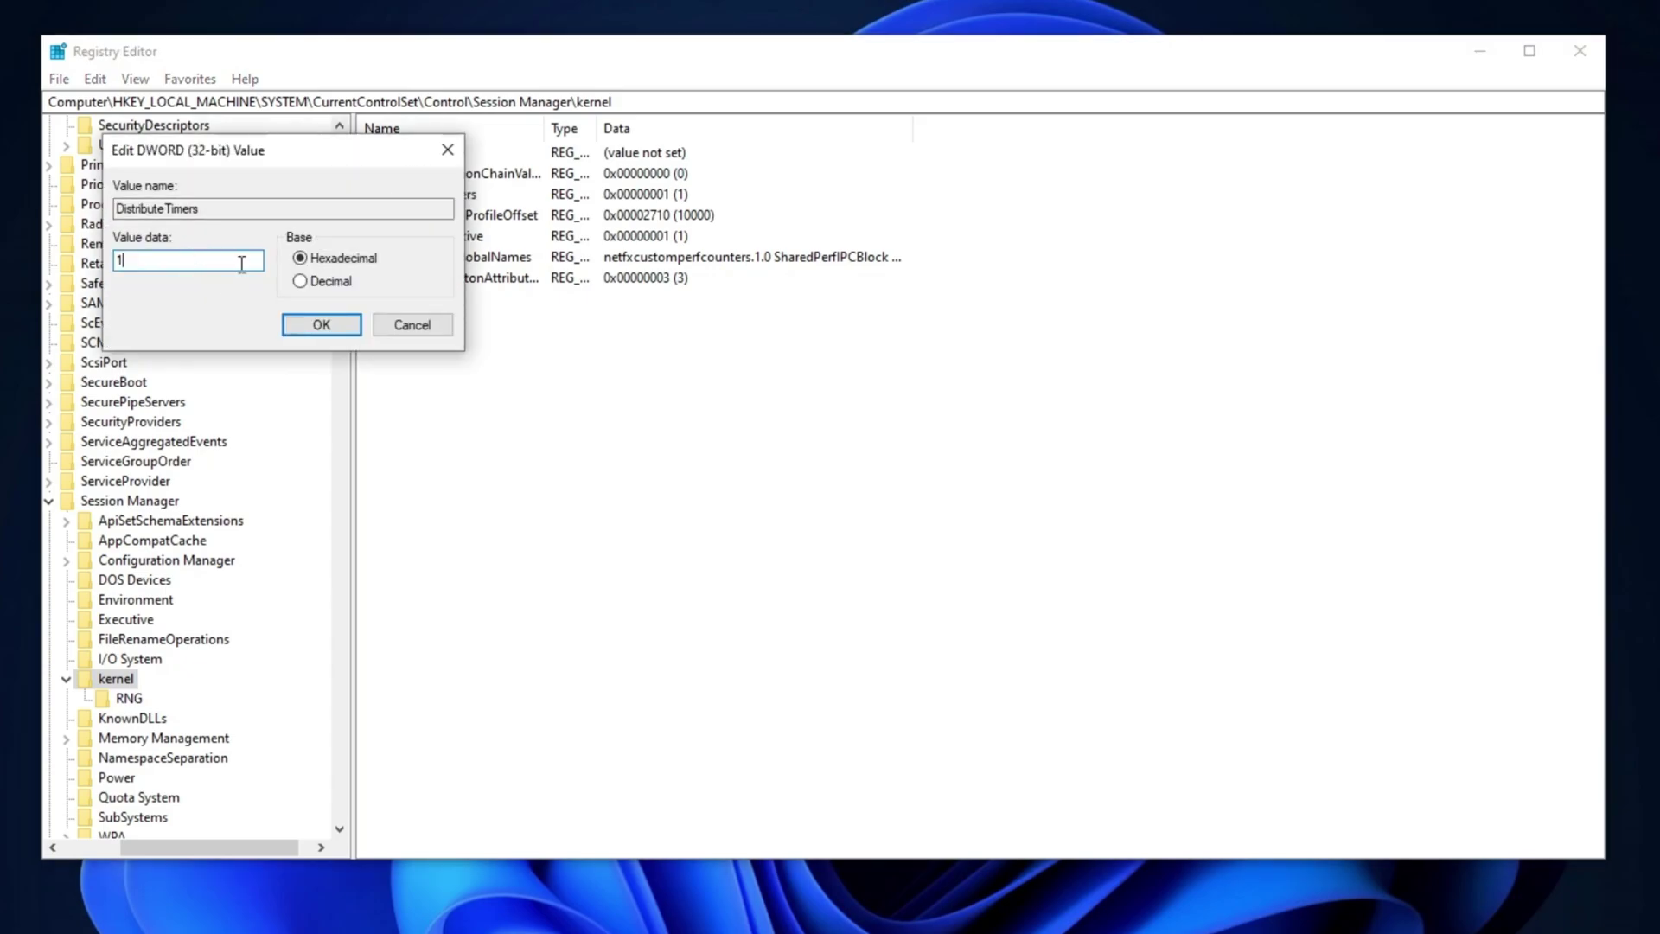
left_click(289, 326)
right_click(548, 426)
mouse_move(608, 439)
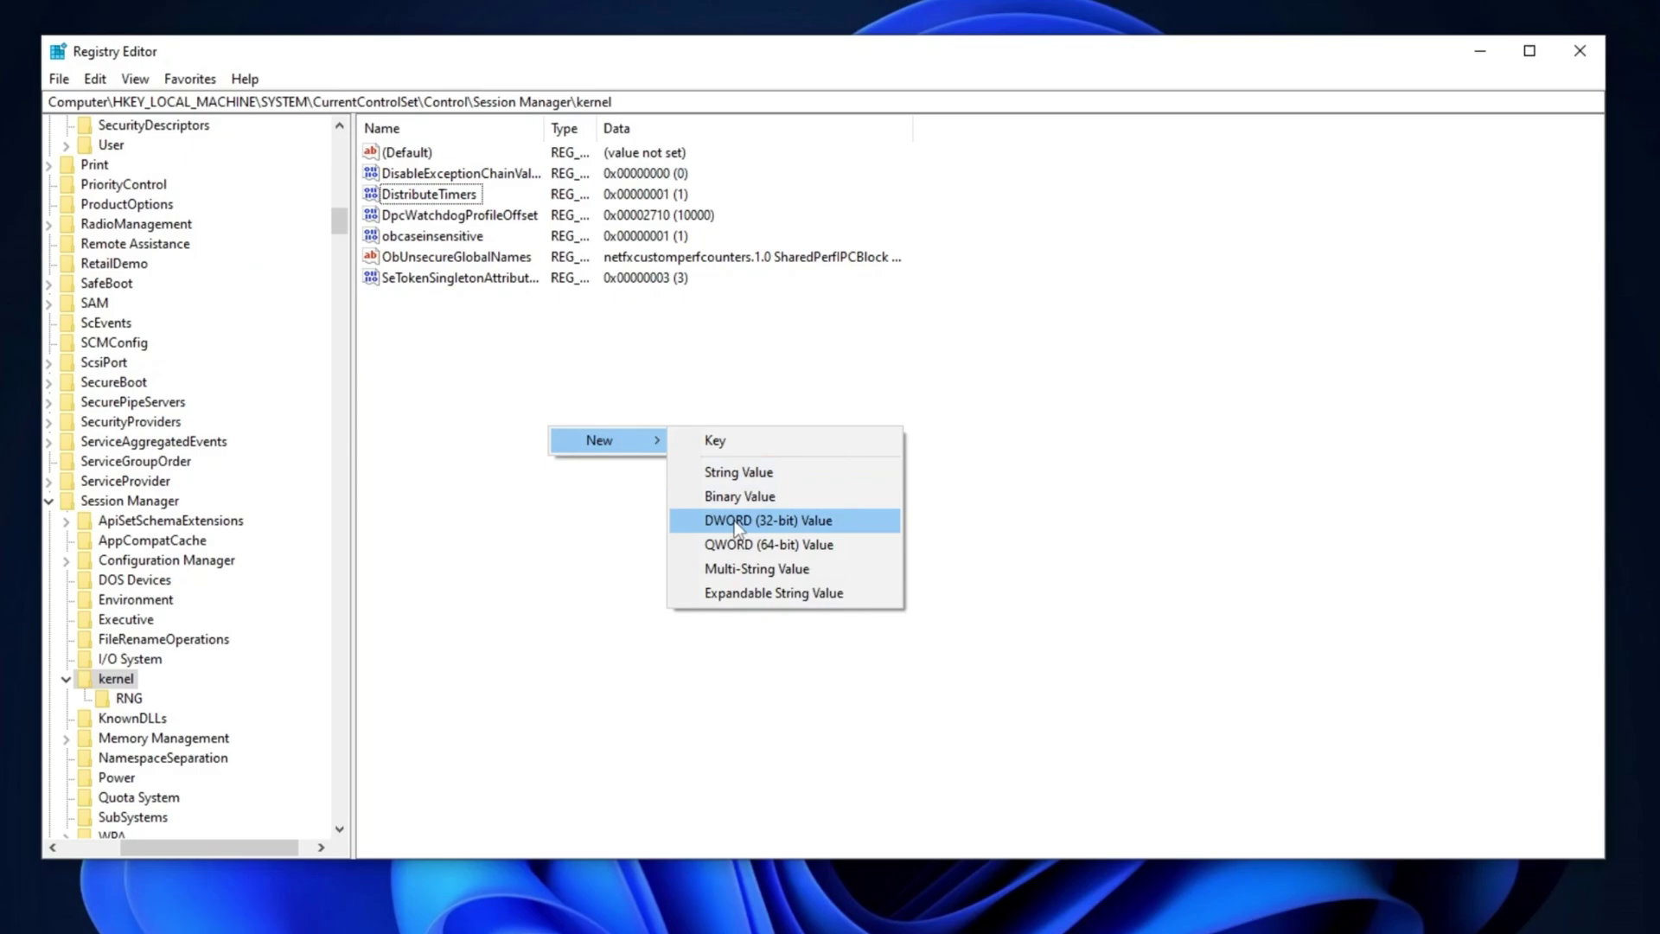
left_click(541, 403)
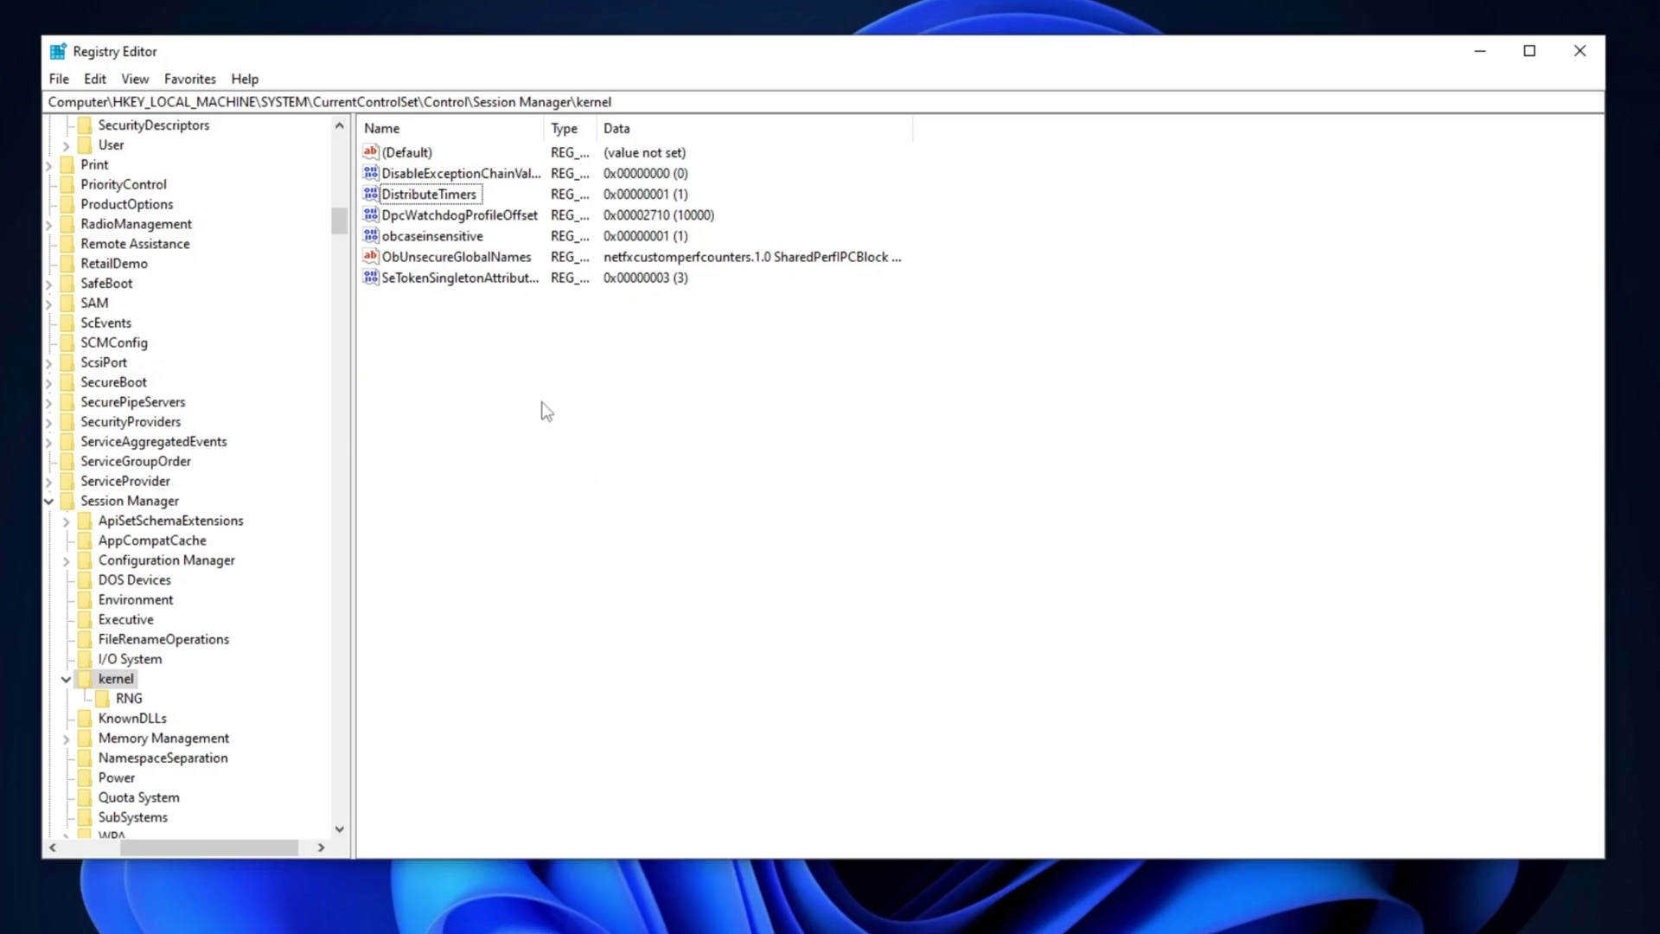
Reopen the DistributeTimers value in the Session Manager\kernel key and confirm its value data as 1 with hexadecimal base
double_click(442, 194)
left_click_drag(204, 211, 130, 216)
left_click(118, 261)
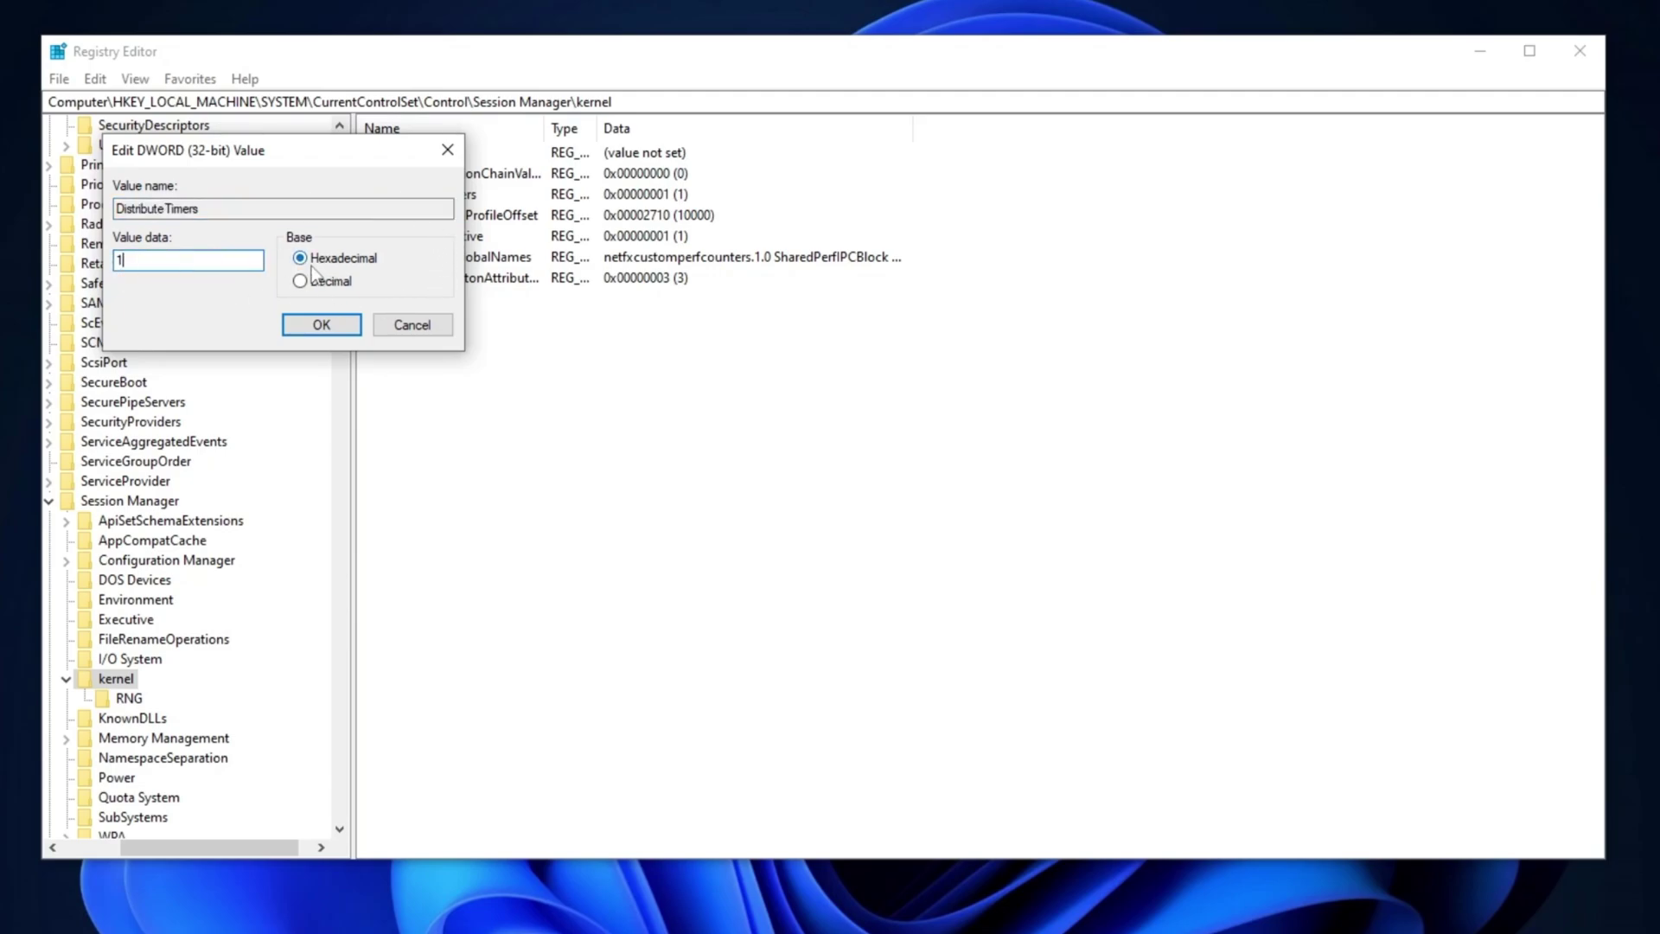
left_click(320, 326)
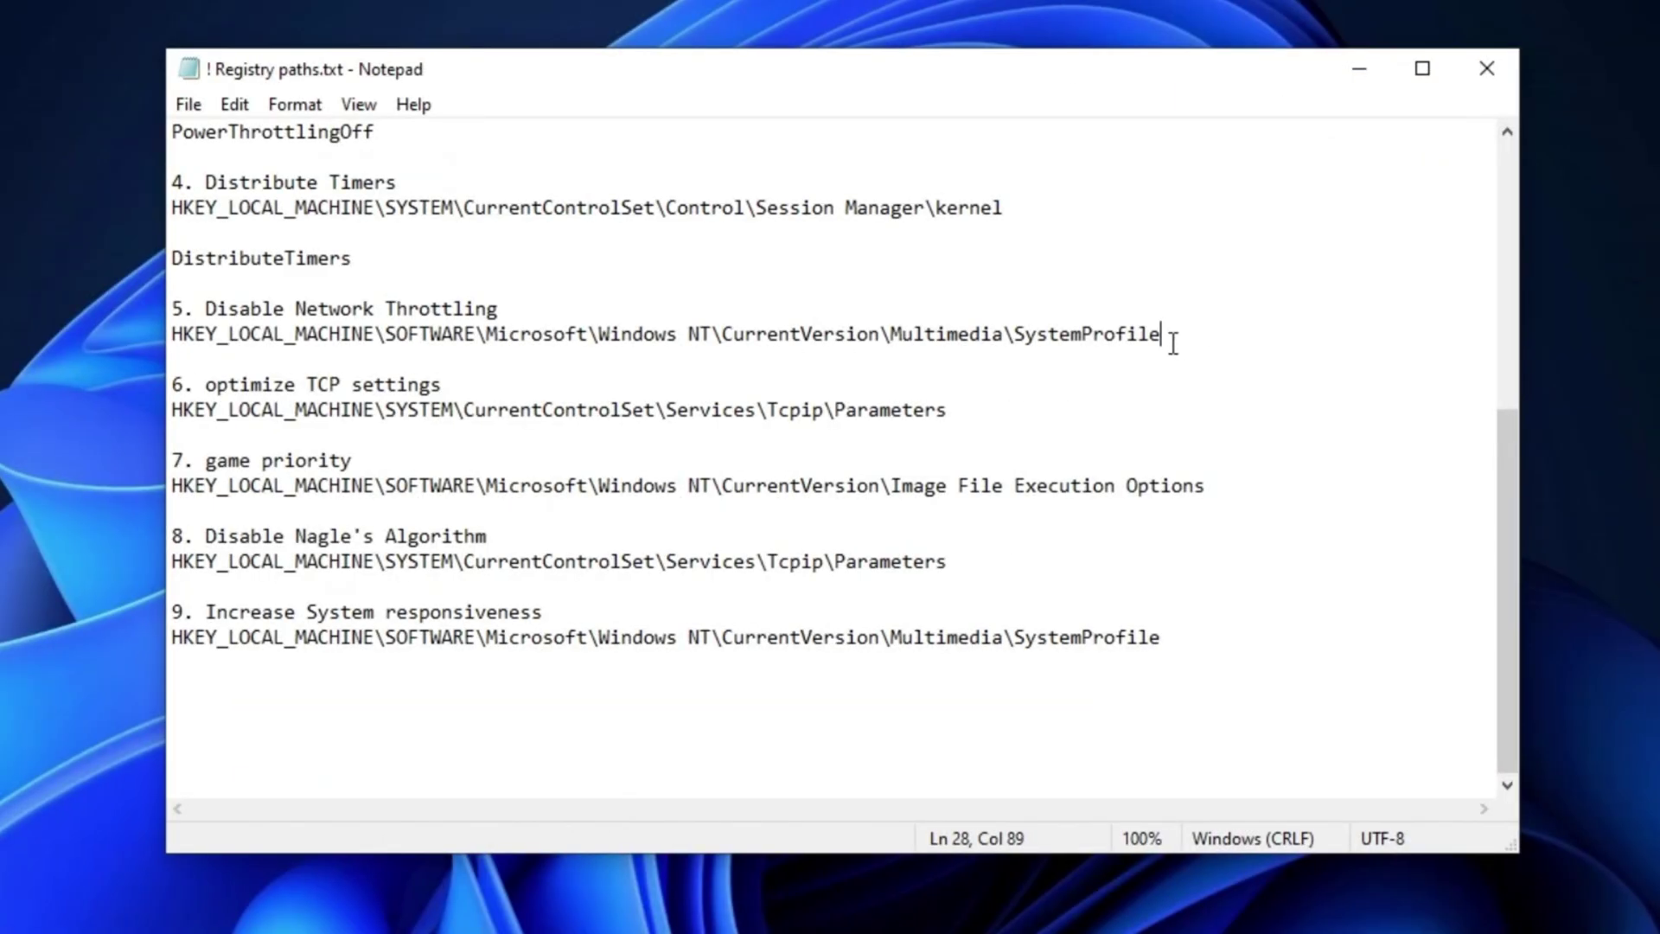
Go to HKEY_LOCAL_MACHINE\SOFTWARE\Microsoft\Windows NT\CurrentVersion\Multimedia\SystemProfile, copied from the Registry paths.txt notes, and set NetworkThrottlingIndex to hexadecimal ffffffff
left_click(963, 353)
left_click_drag(1159, 334, 215, 333)
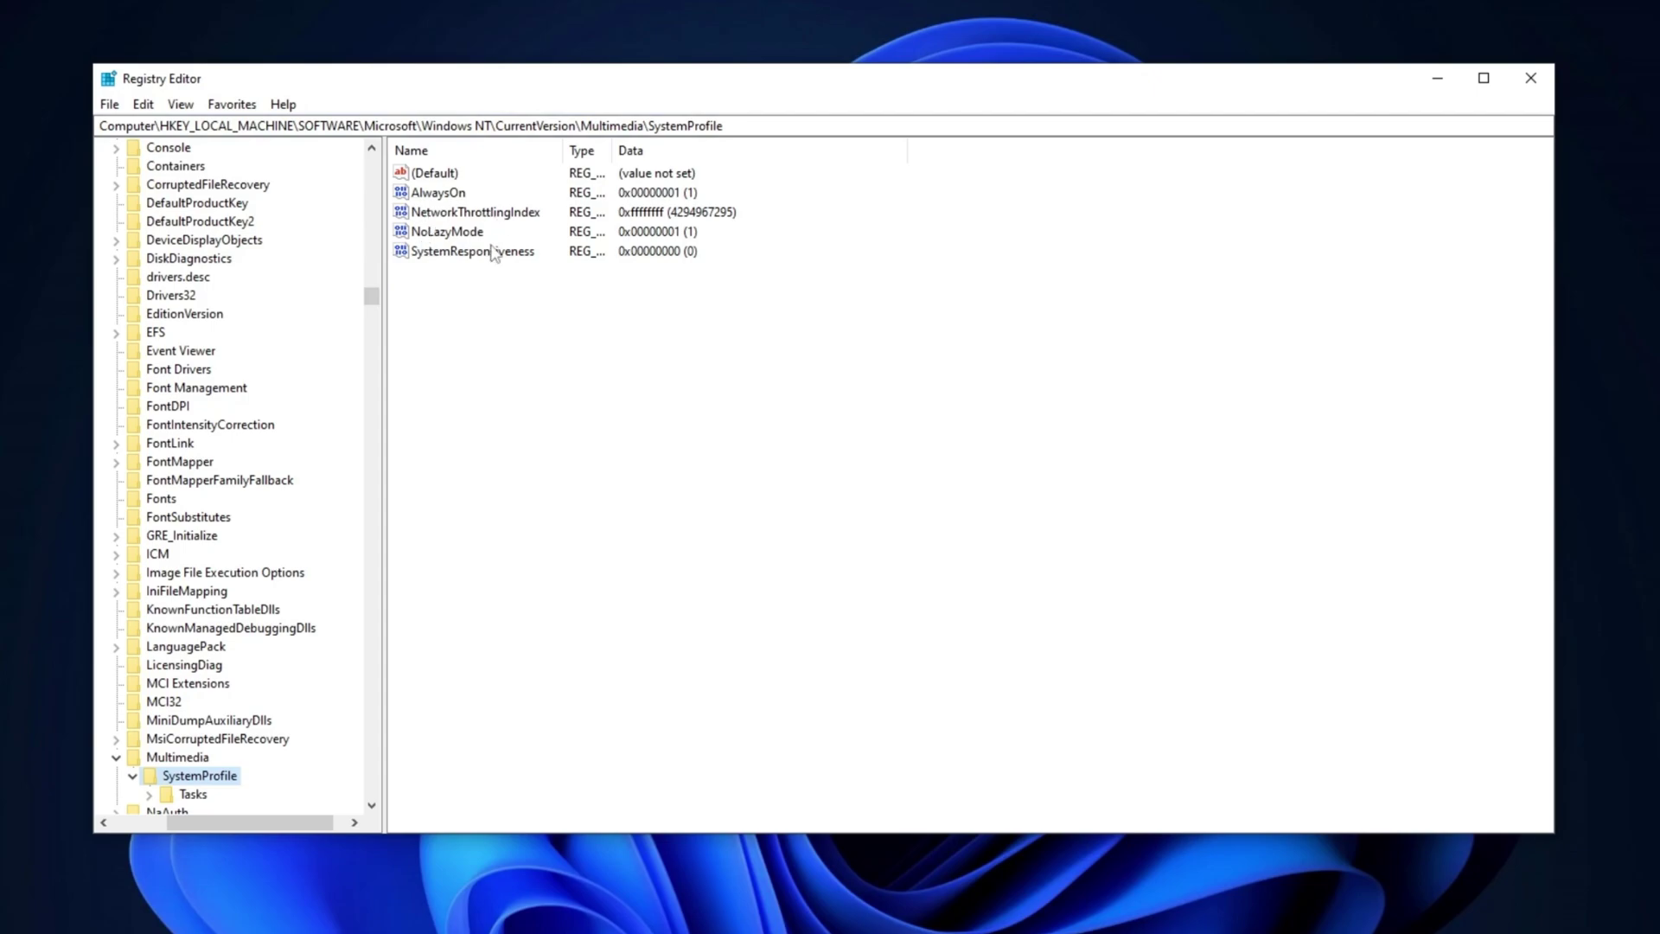
left_click(480, 216)
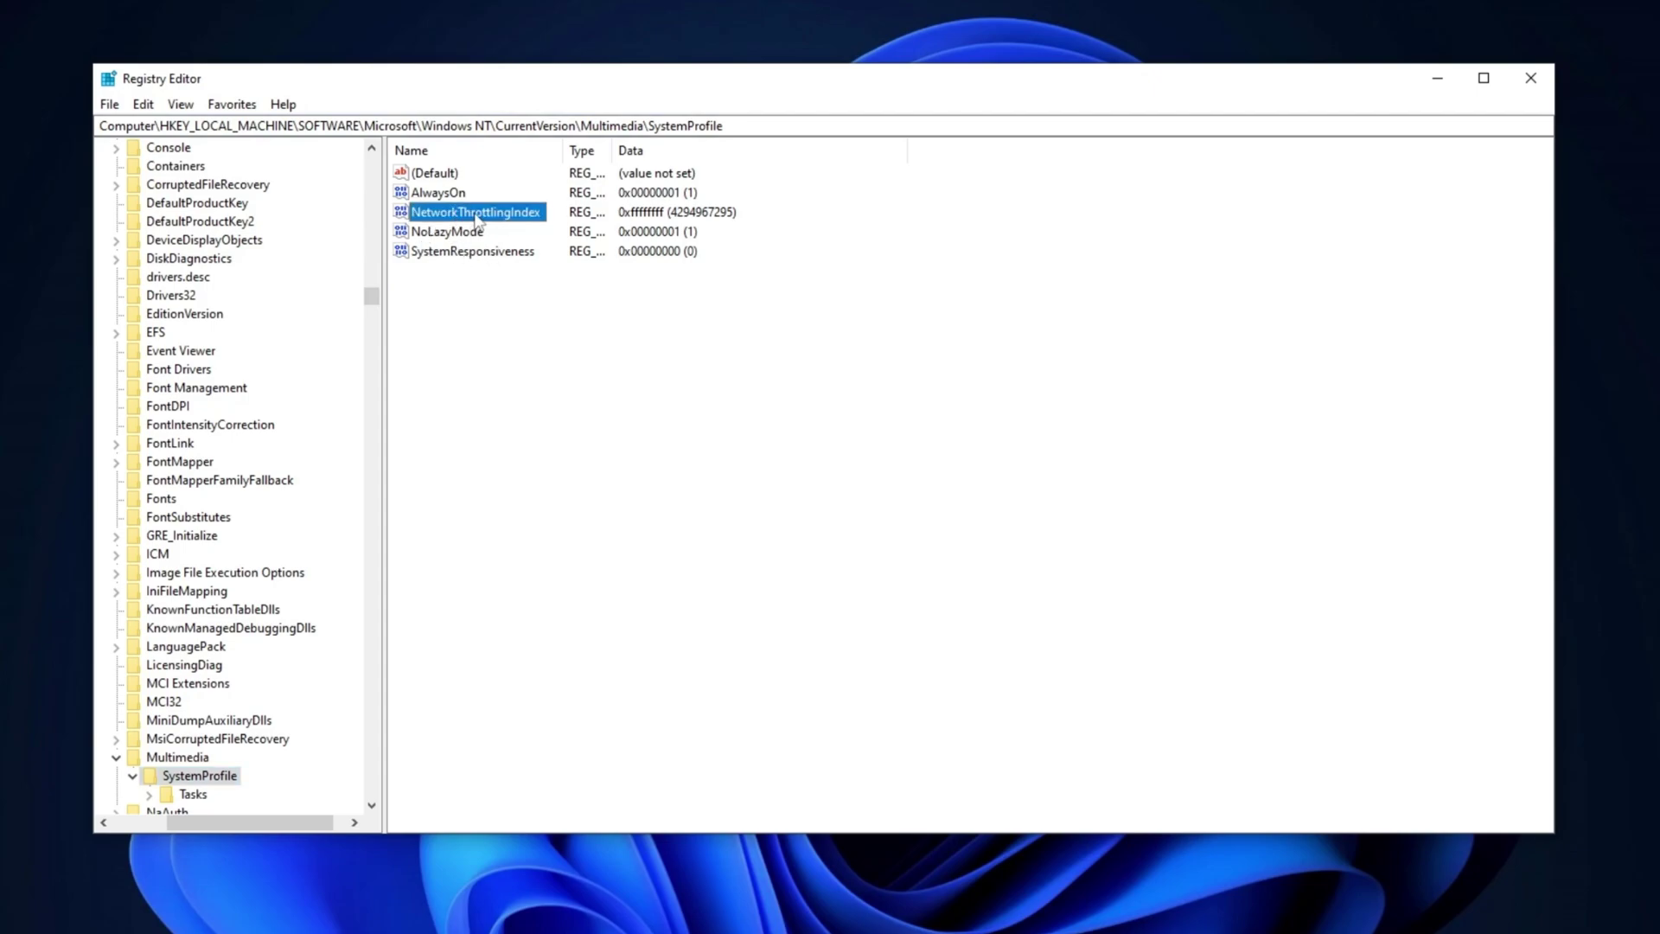
double_click(478, 215)
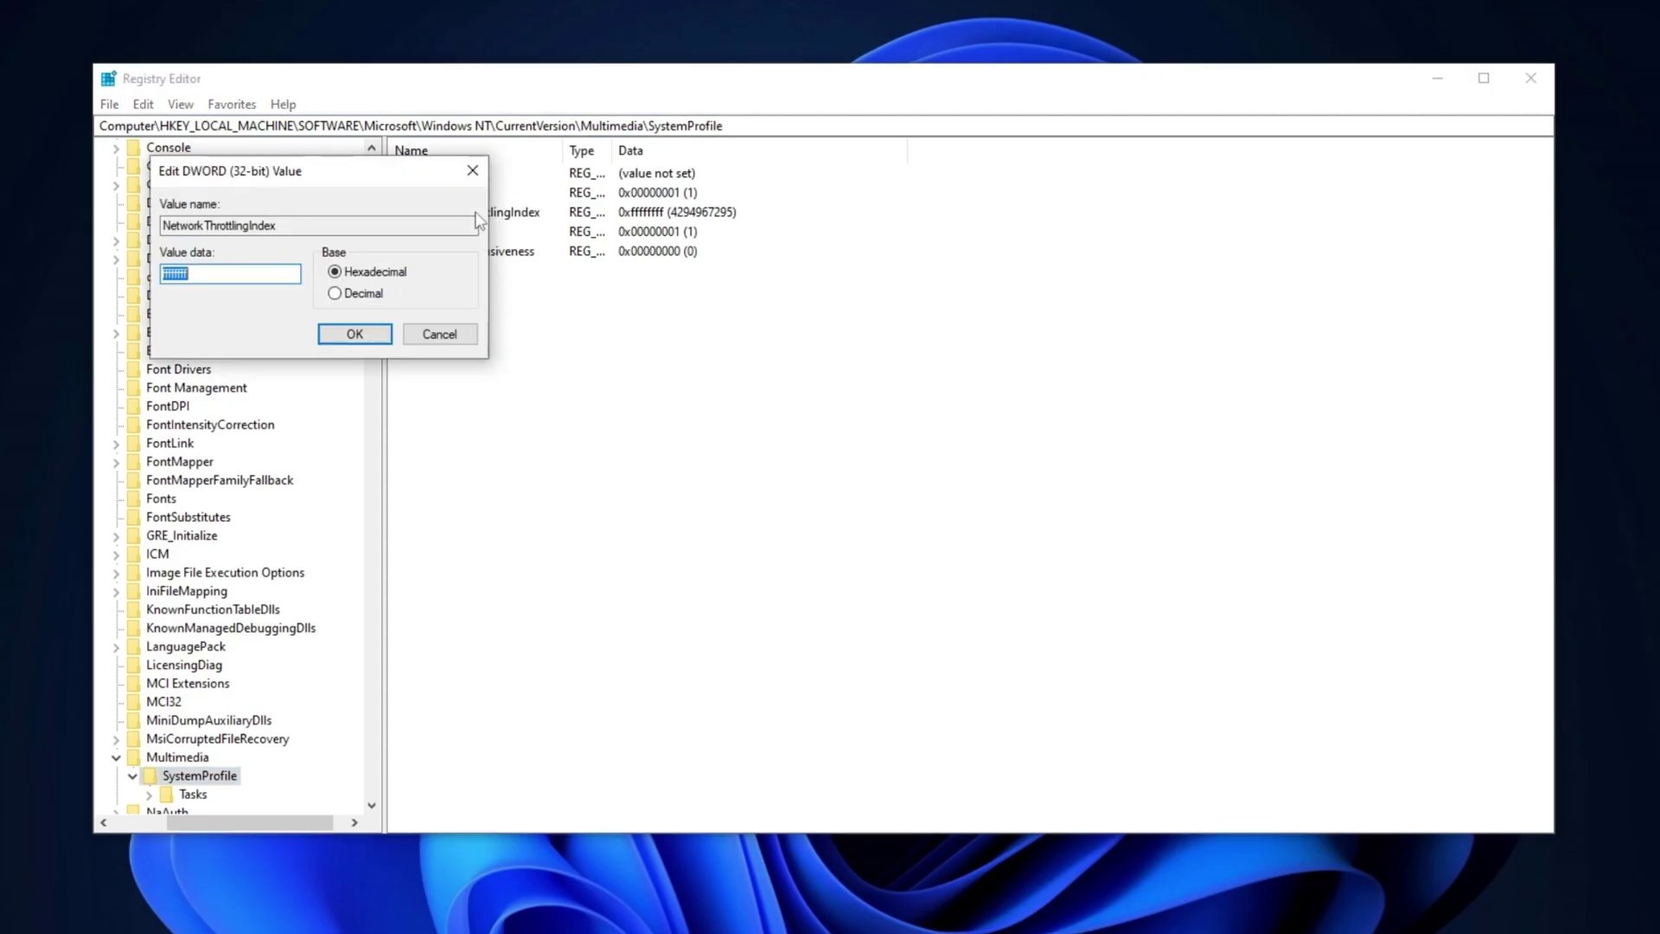
left_click(270, 275)
left_click(355, 334)
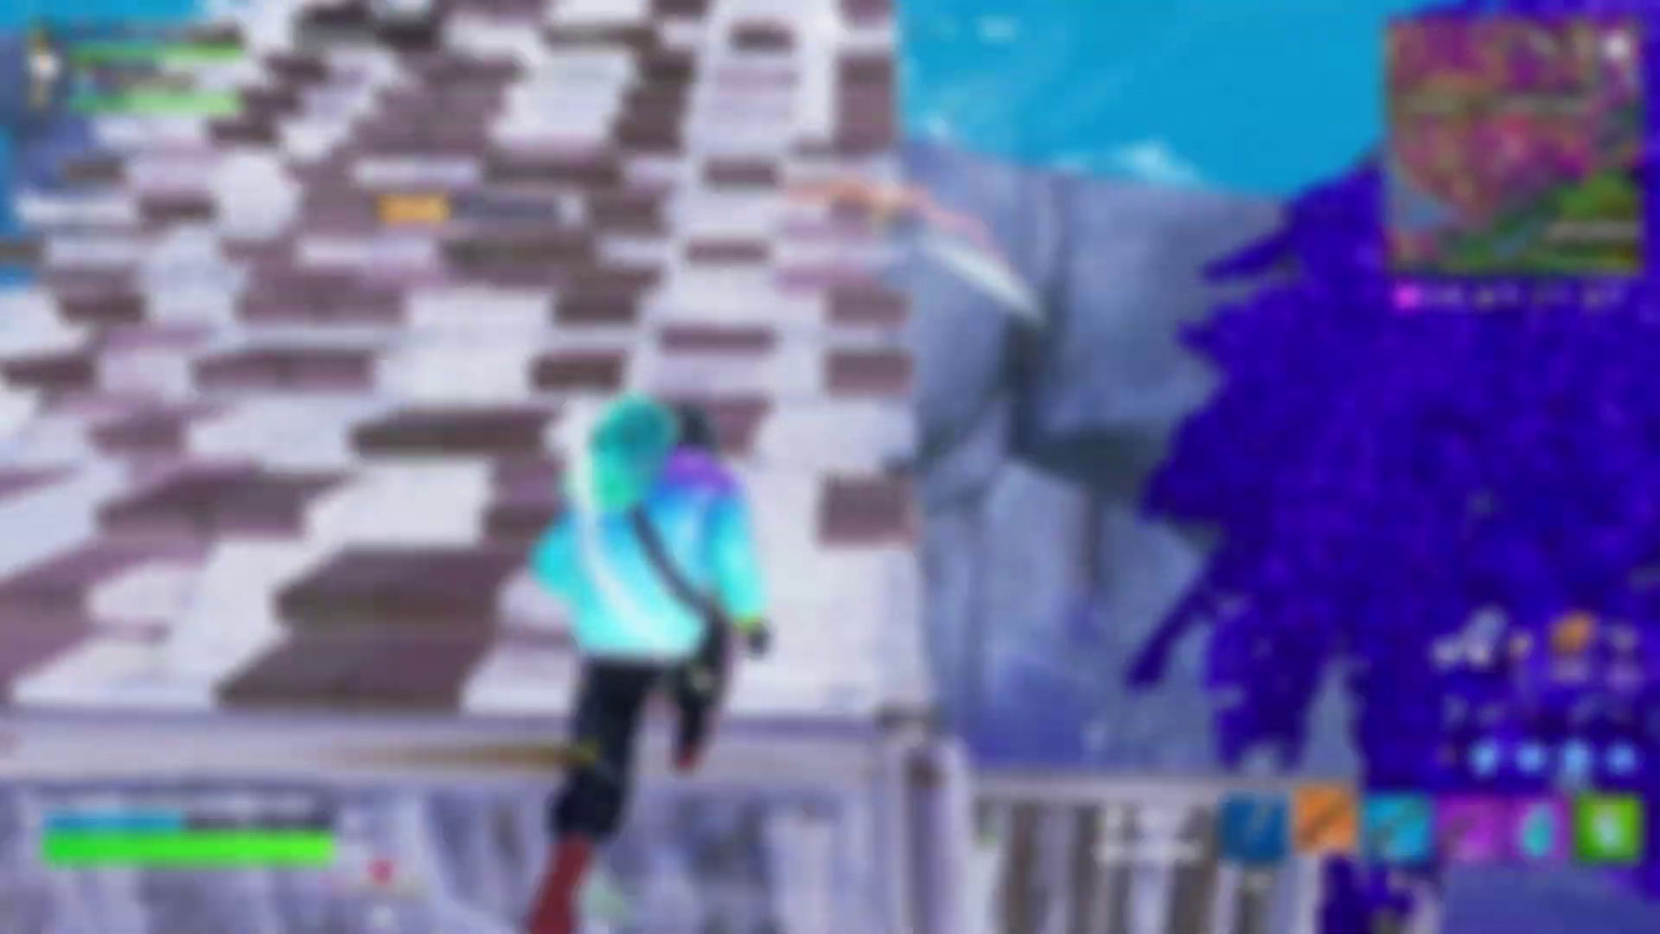
Go to HKEY_LOCAL_MACHINE\SYSTEM\CurrentControlSet\Services\Tcpip\Parameters, copied from the Registry paths.txt notes, and set DefaultTTL to hexadecimal 40
left_click_drag(948, 410, 161, 419)
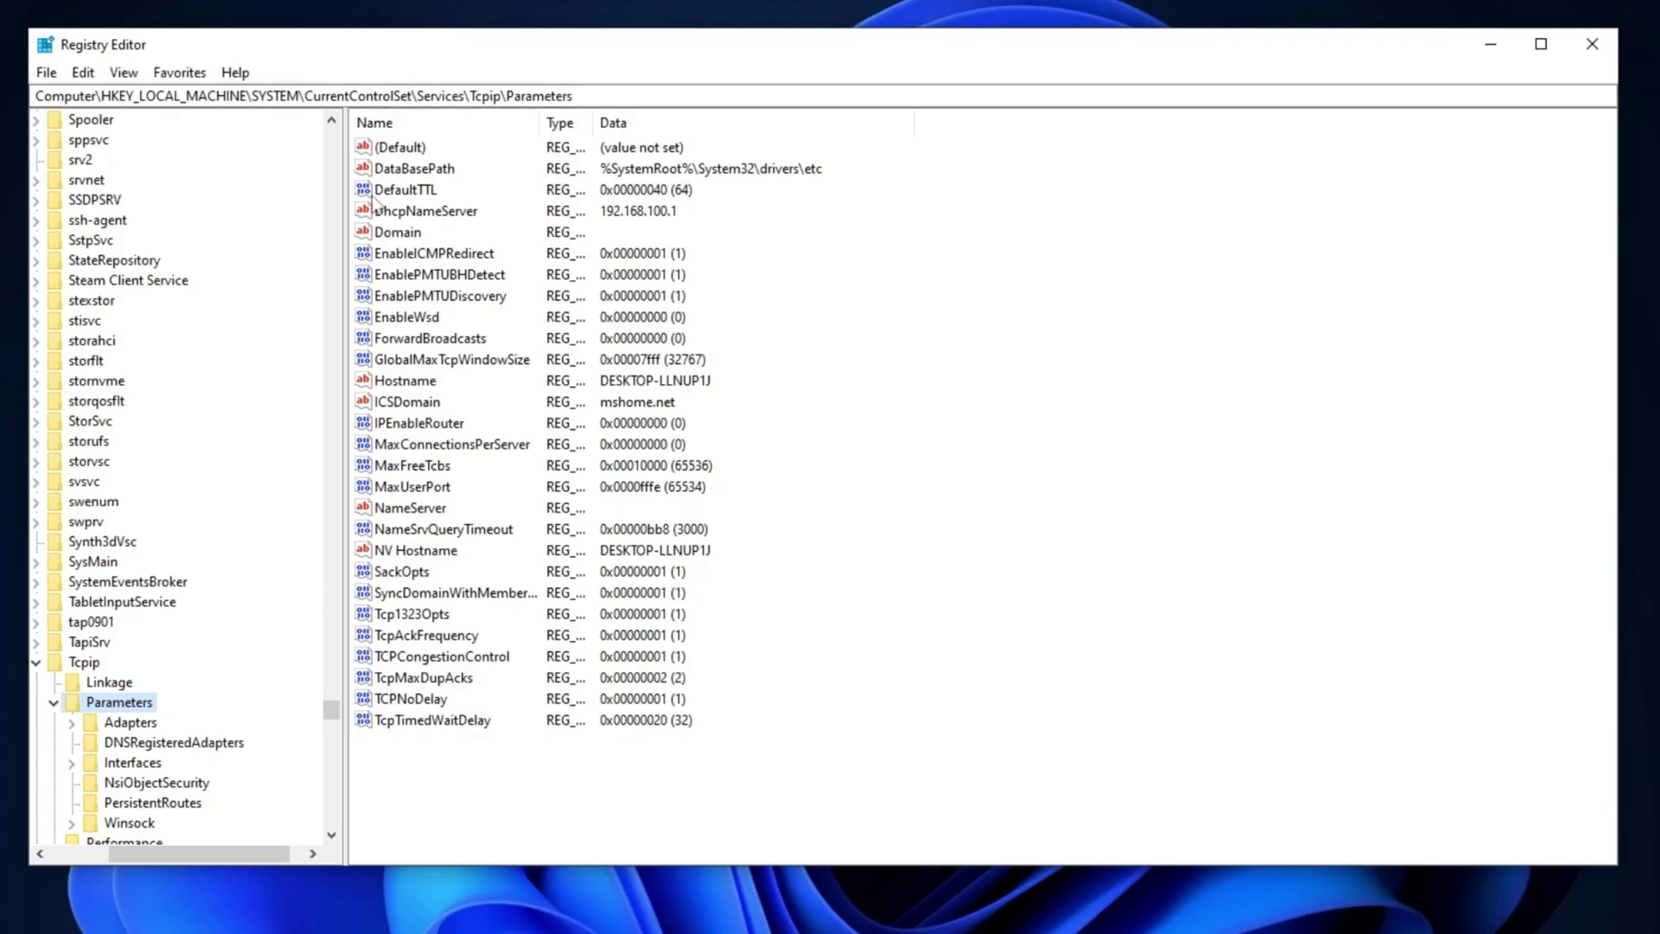
left_click(399, 191)
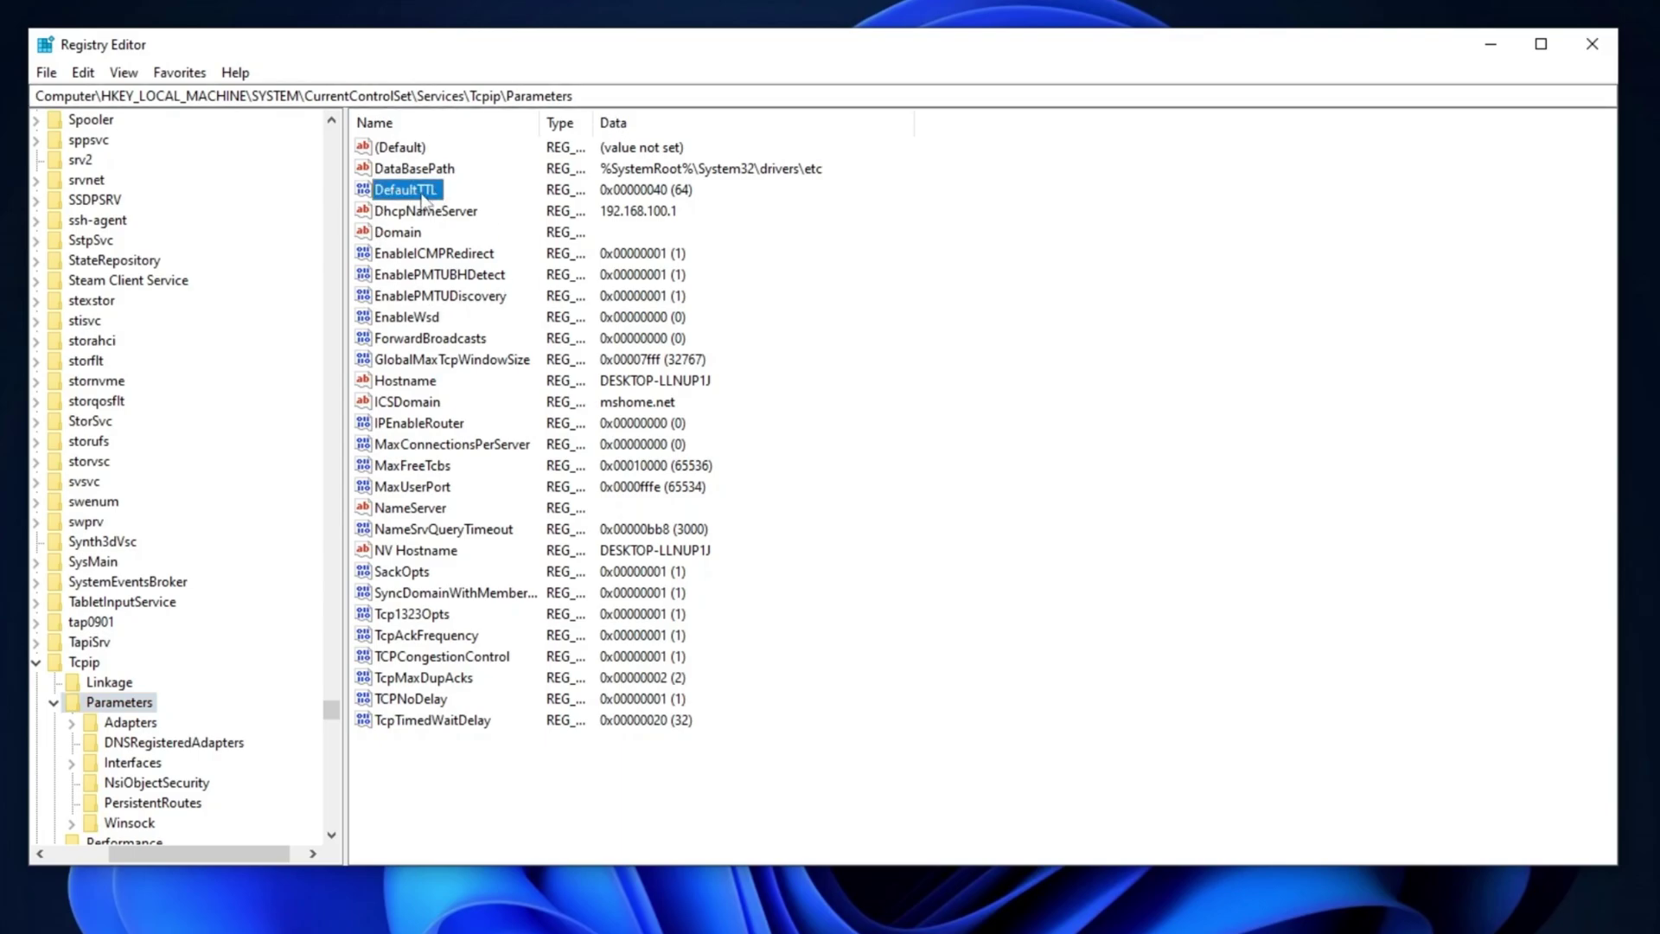
double_click(418, 191)
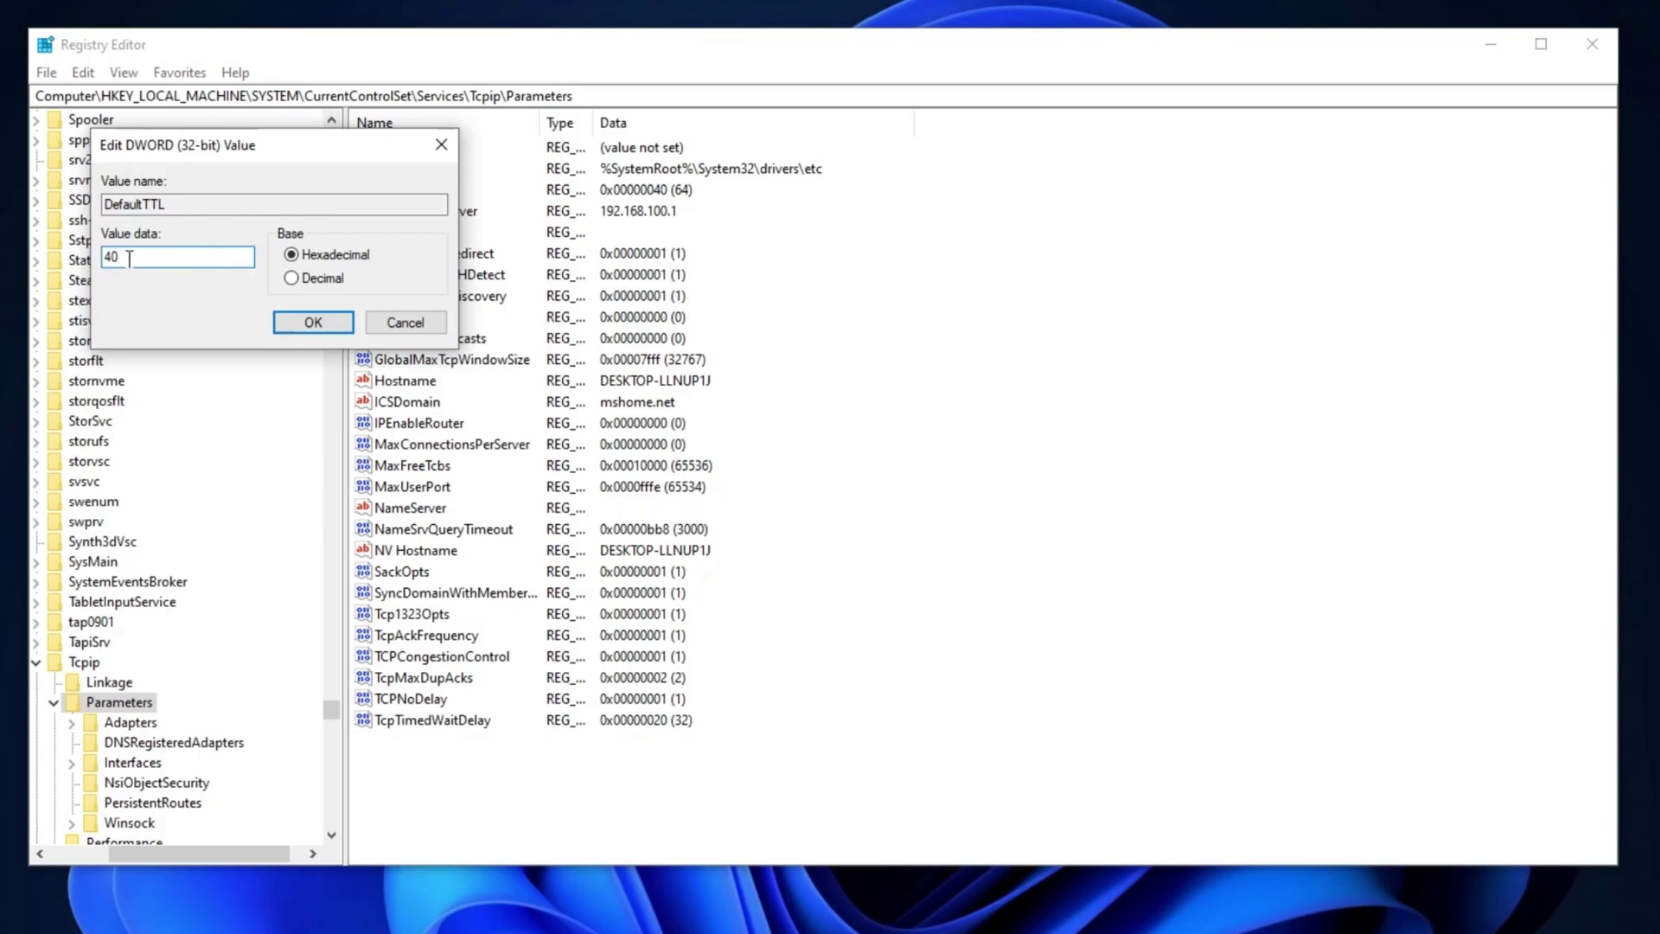
left_click(313, 324)
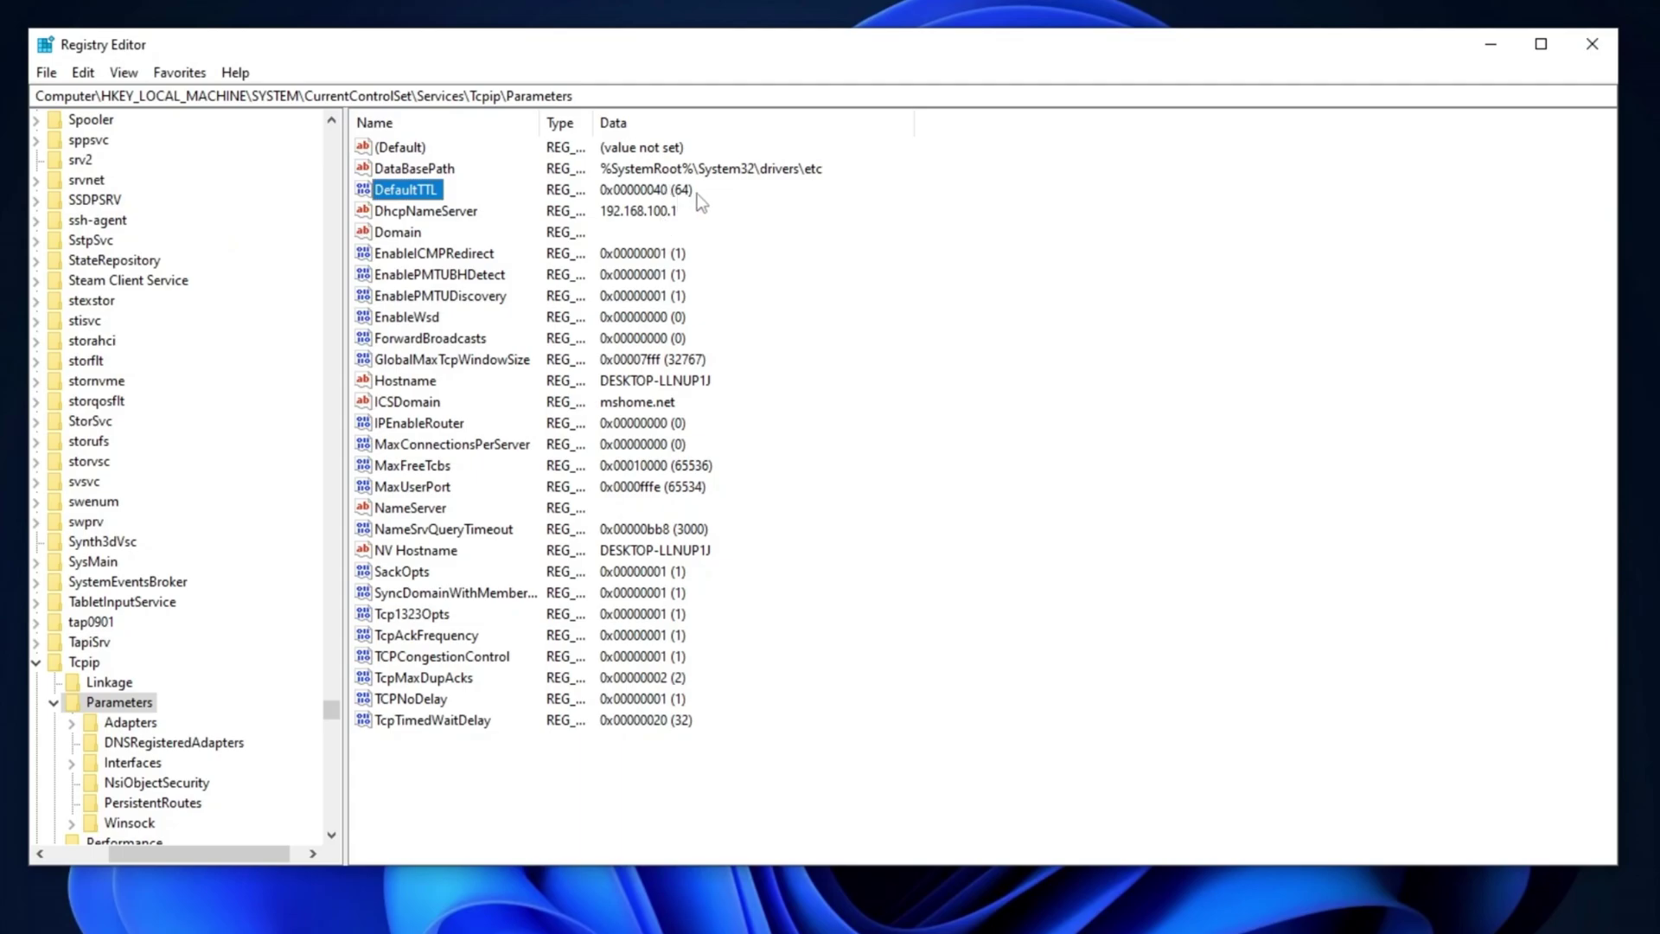
In the Tcpip\Parameters key, set GlobalMaxTcpWindowSize to hexadecimal 7fff and Tcp1323Opts to hexadecimal 1
left_click(428, 363)
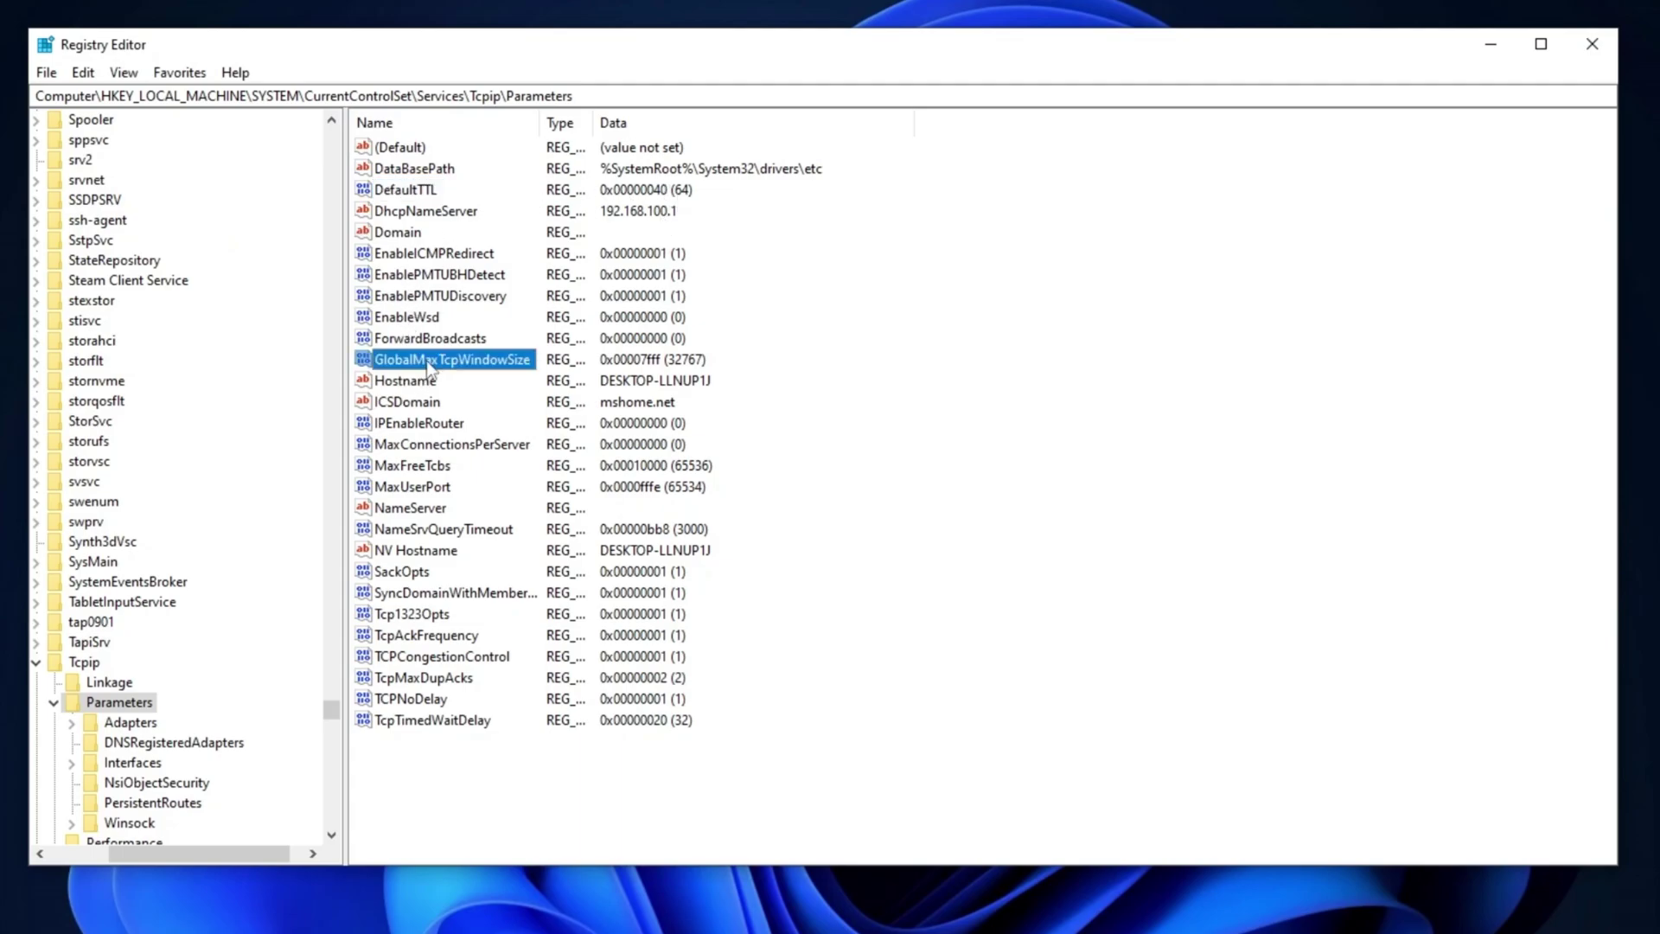
double_click(493, 363)
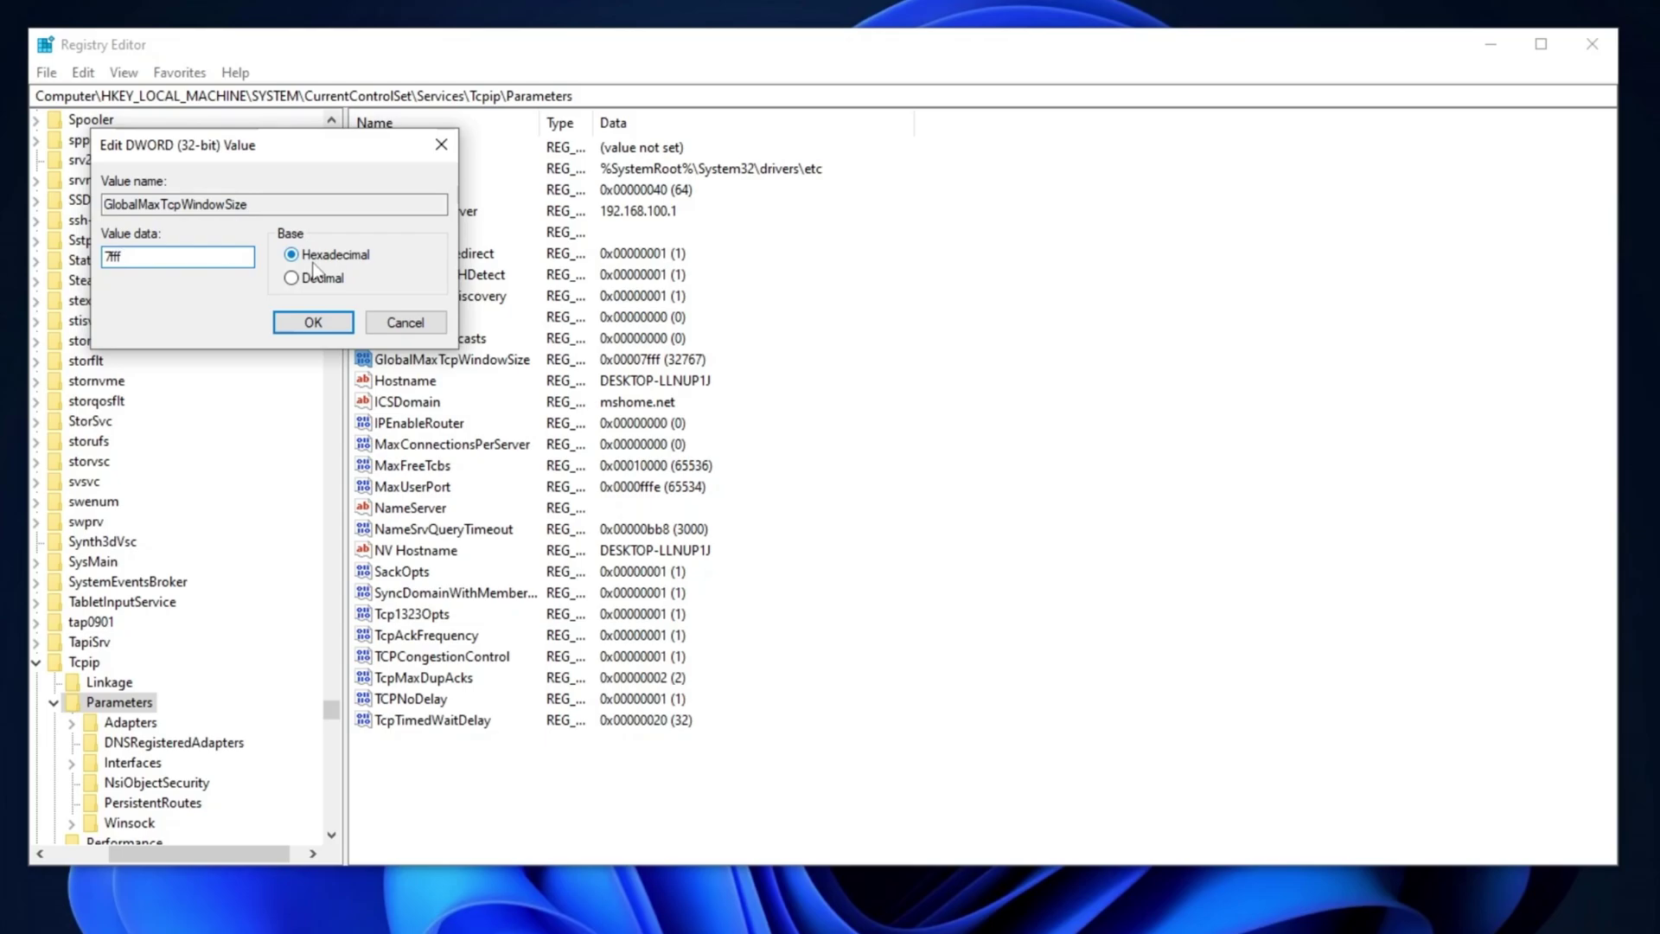
left_click(341, 323)
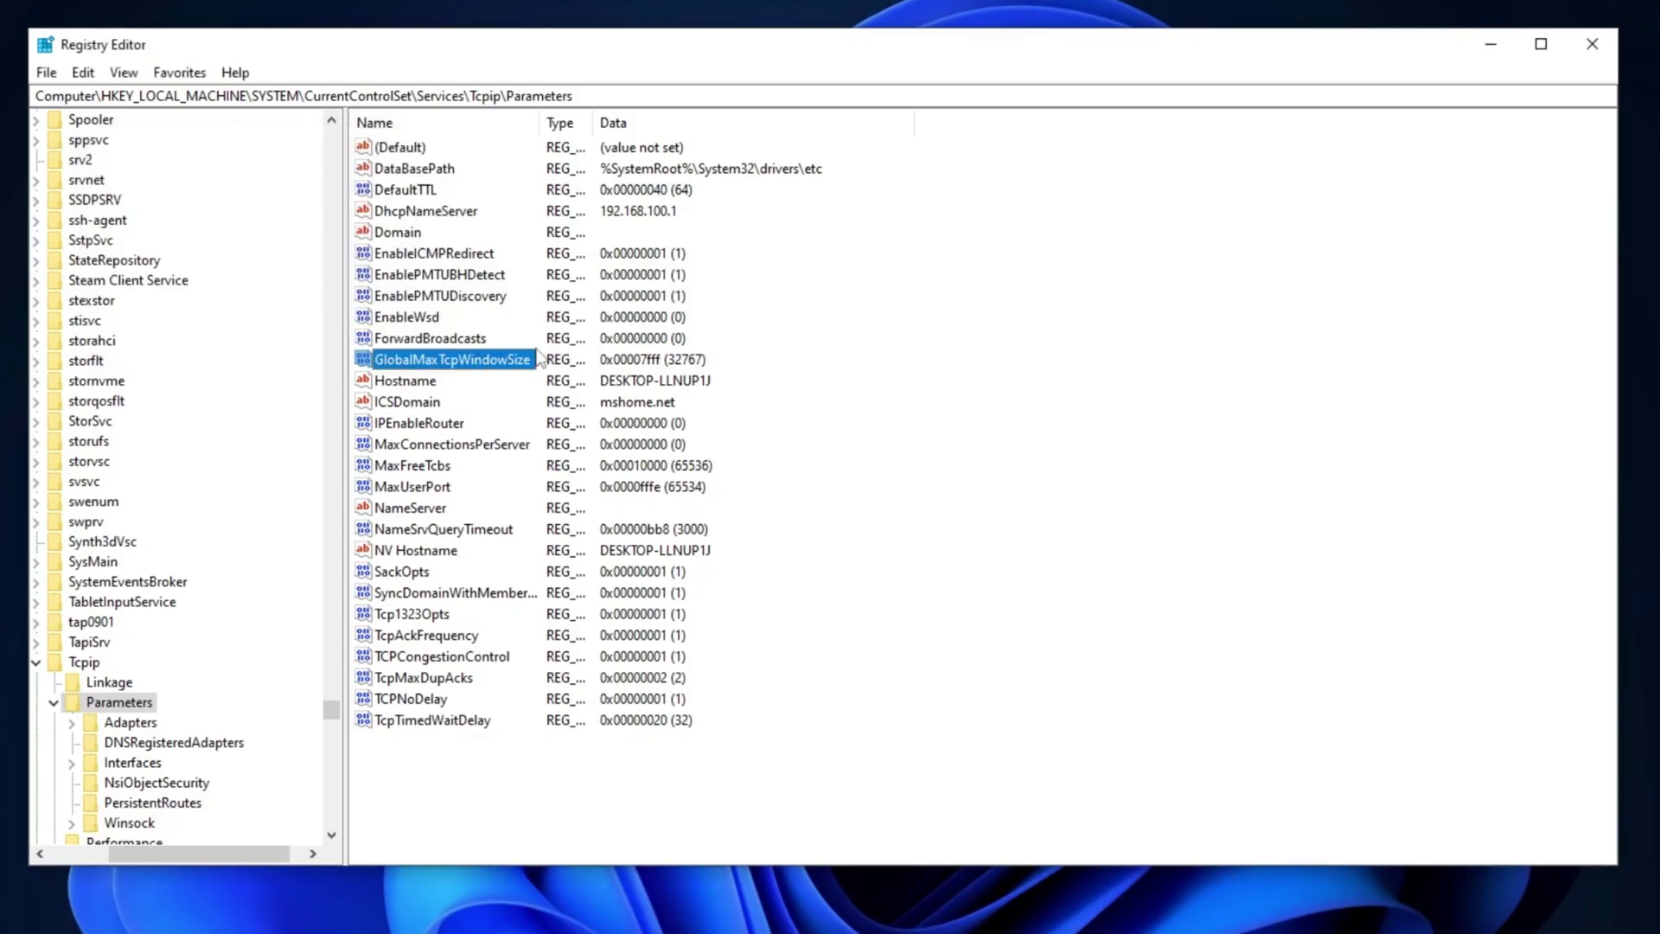
left_click(437, 613)
double_click(443, 613)
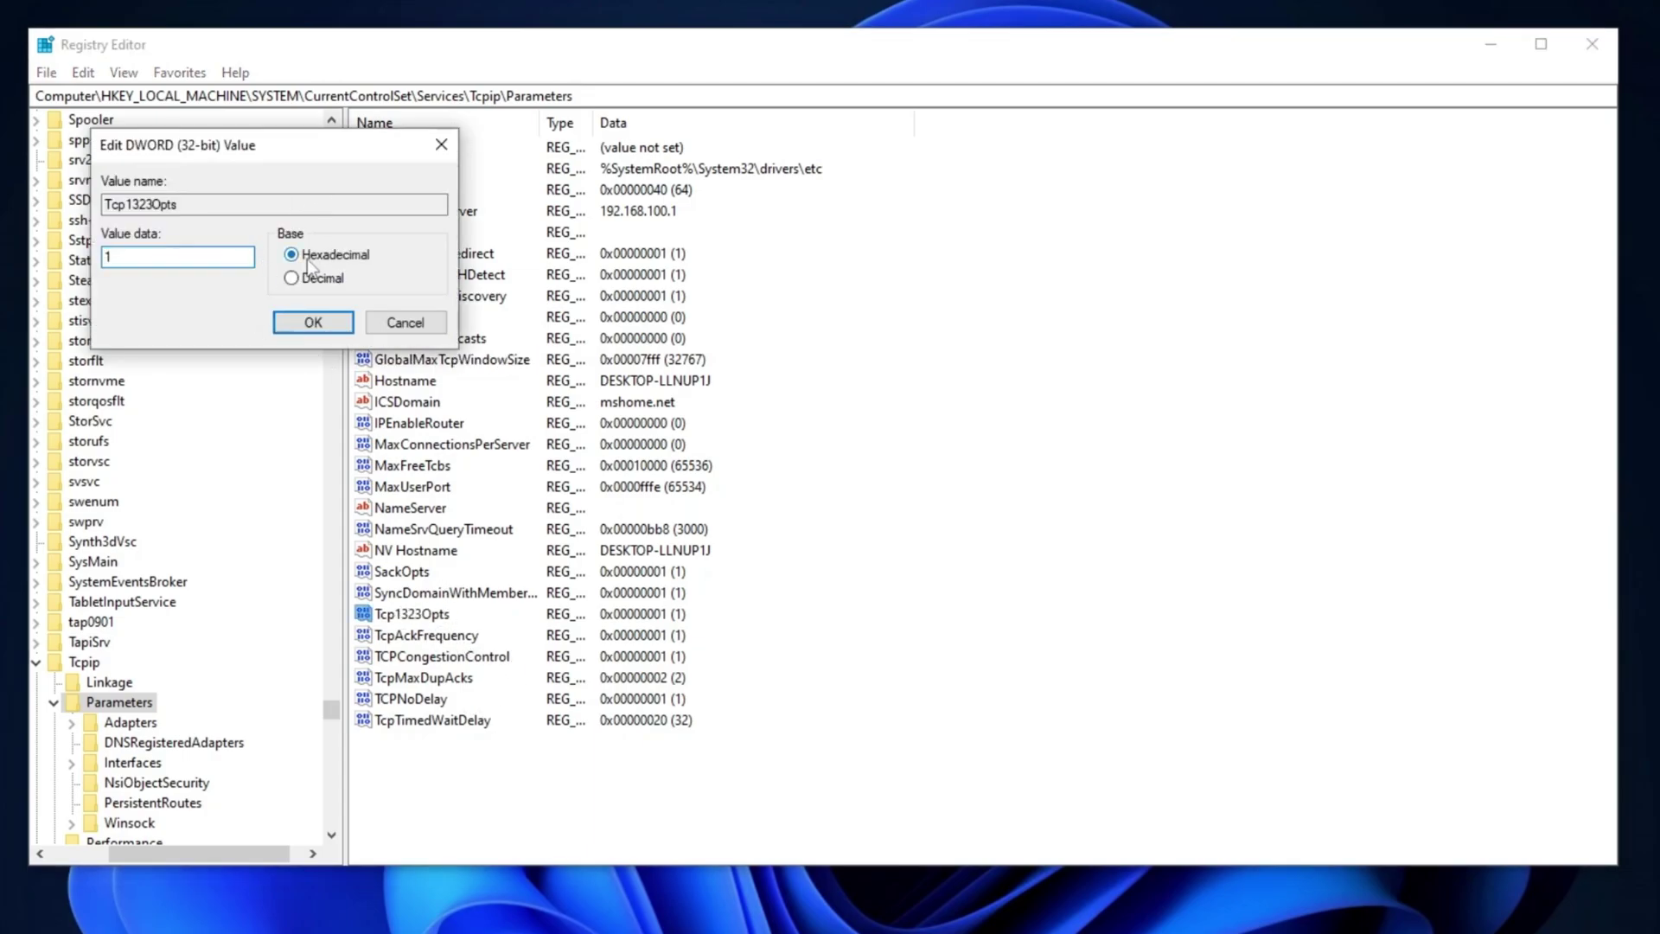
left_click(312, 322)
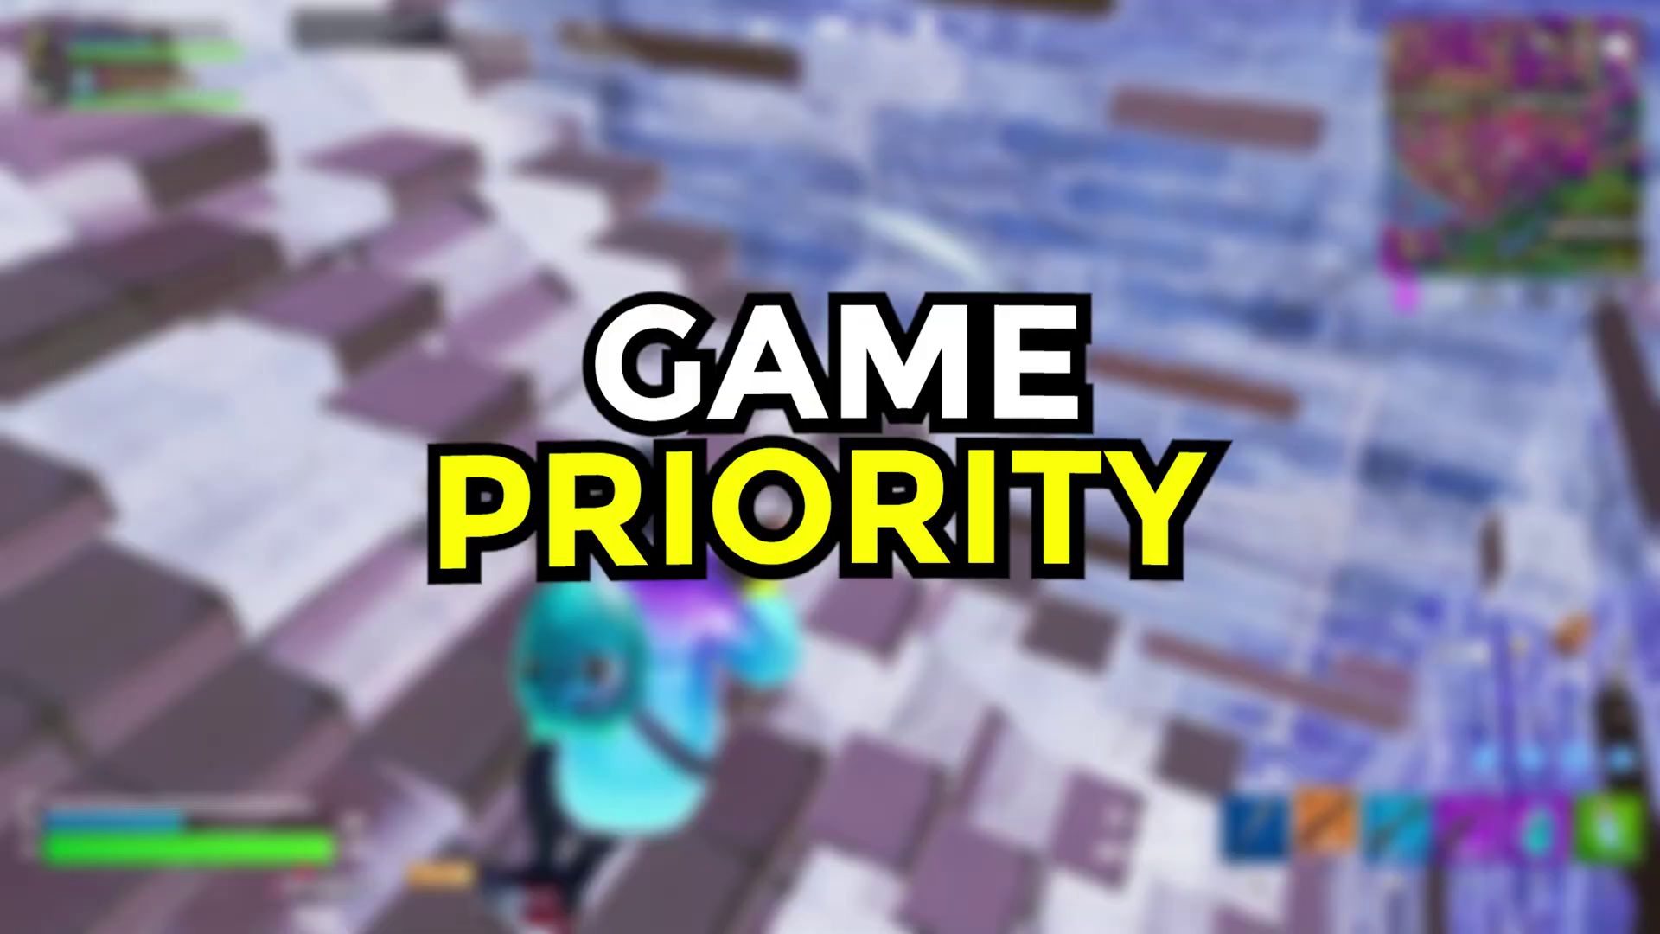
Go to HKEY_LOCAL_MACHINE\SOFTWARE\Microsoft\Windows NT\CurrentVersion\Image File Execution Options, copied from the Registry paths.txt notes, and set CpuPriorityClass to hexadecimal 3
left_click_drag(1205, 486, 385, 486)
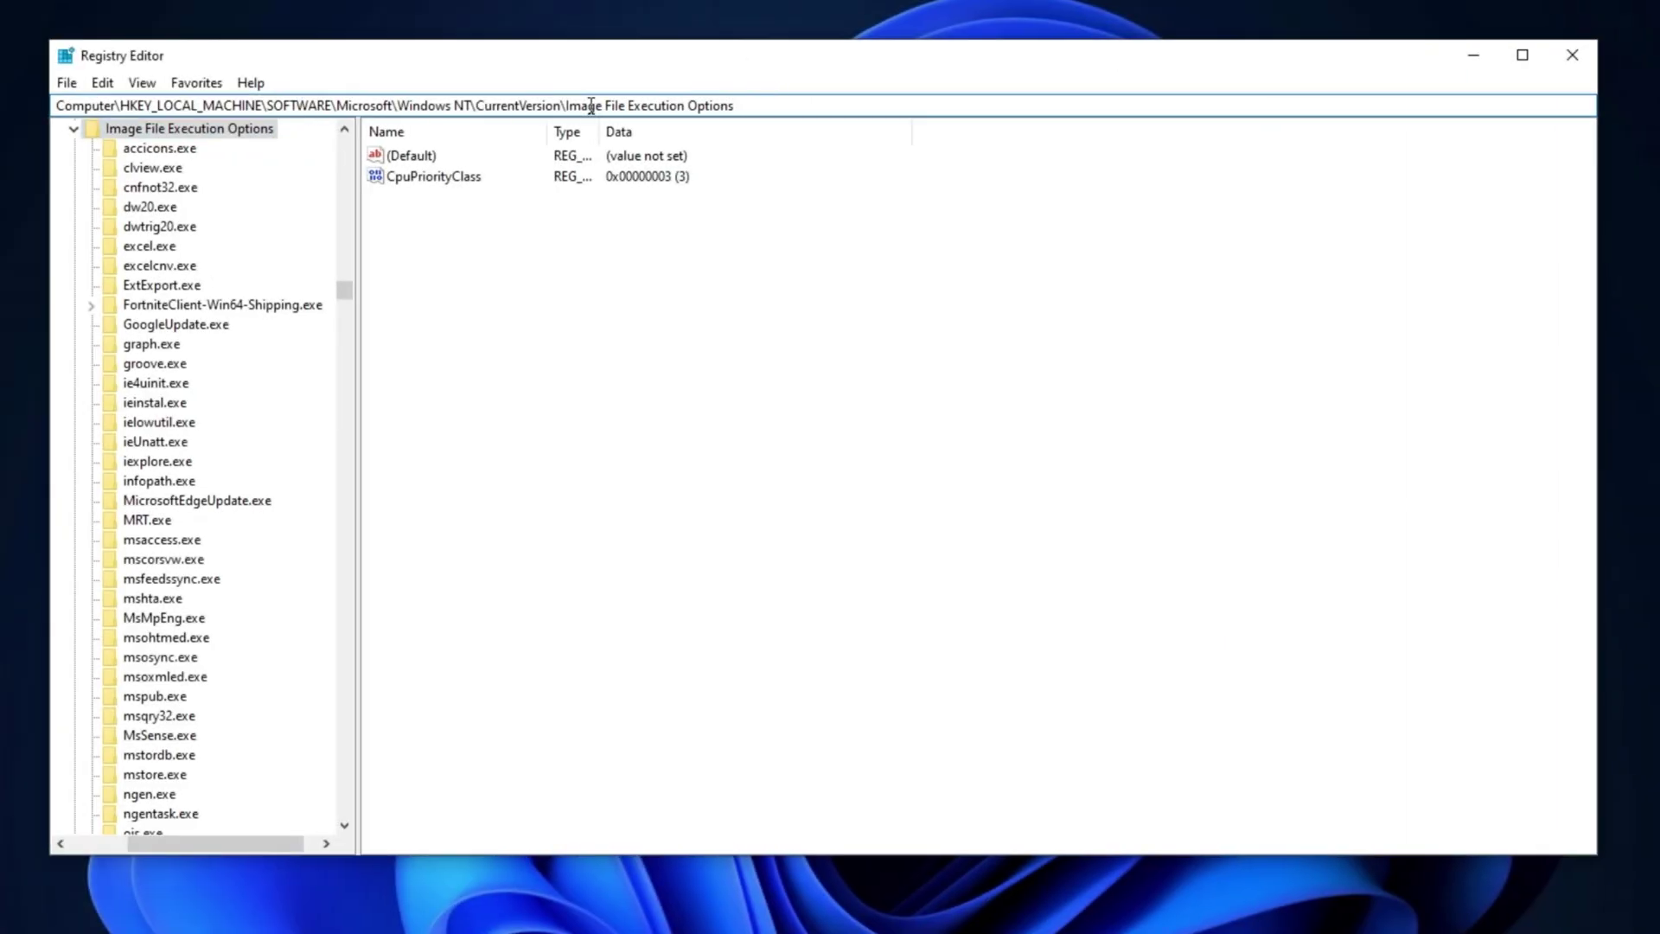
key("Return")
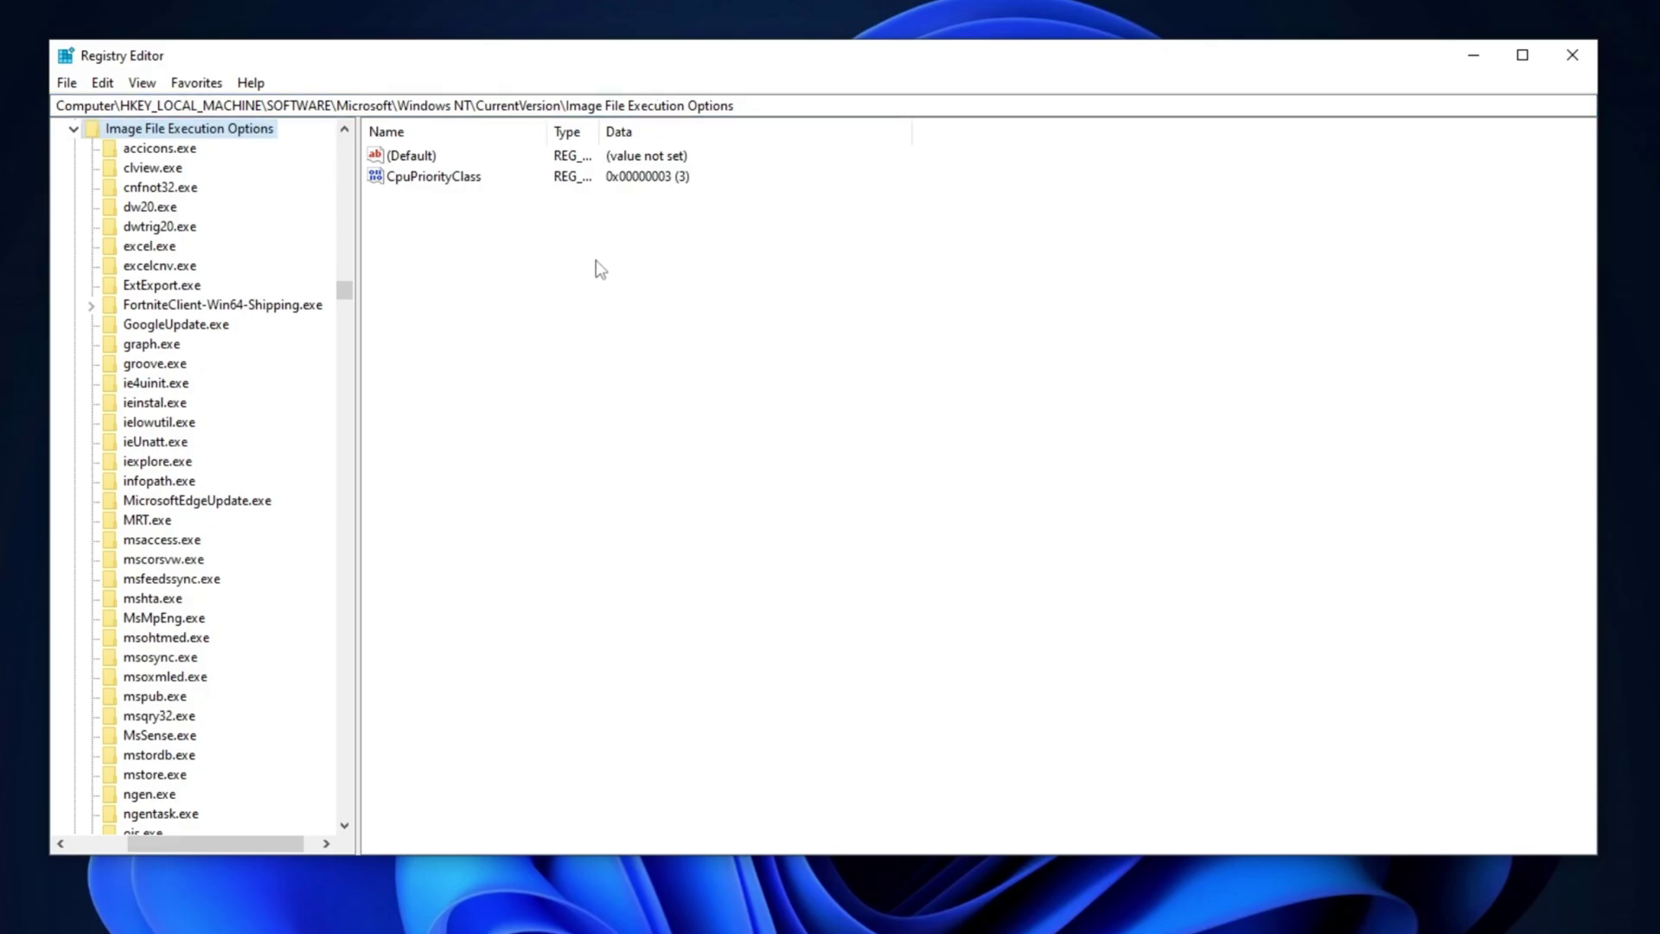
left_click(435, 178)
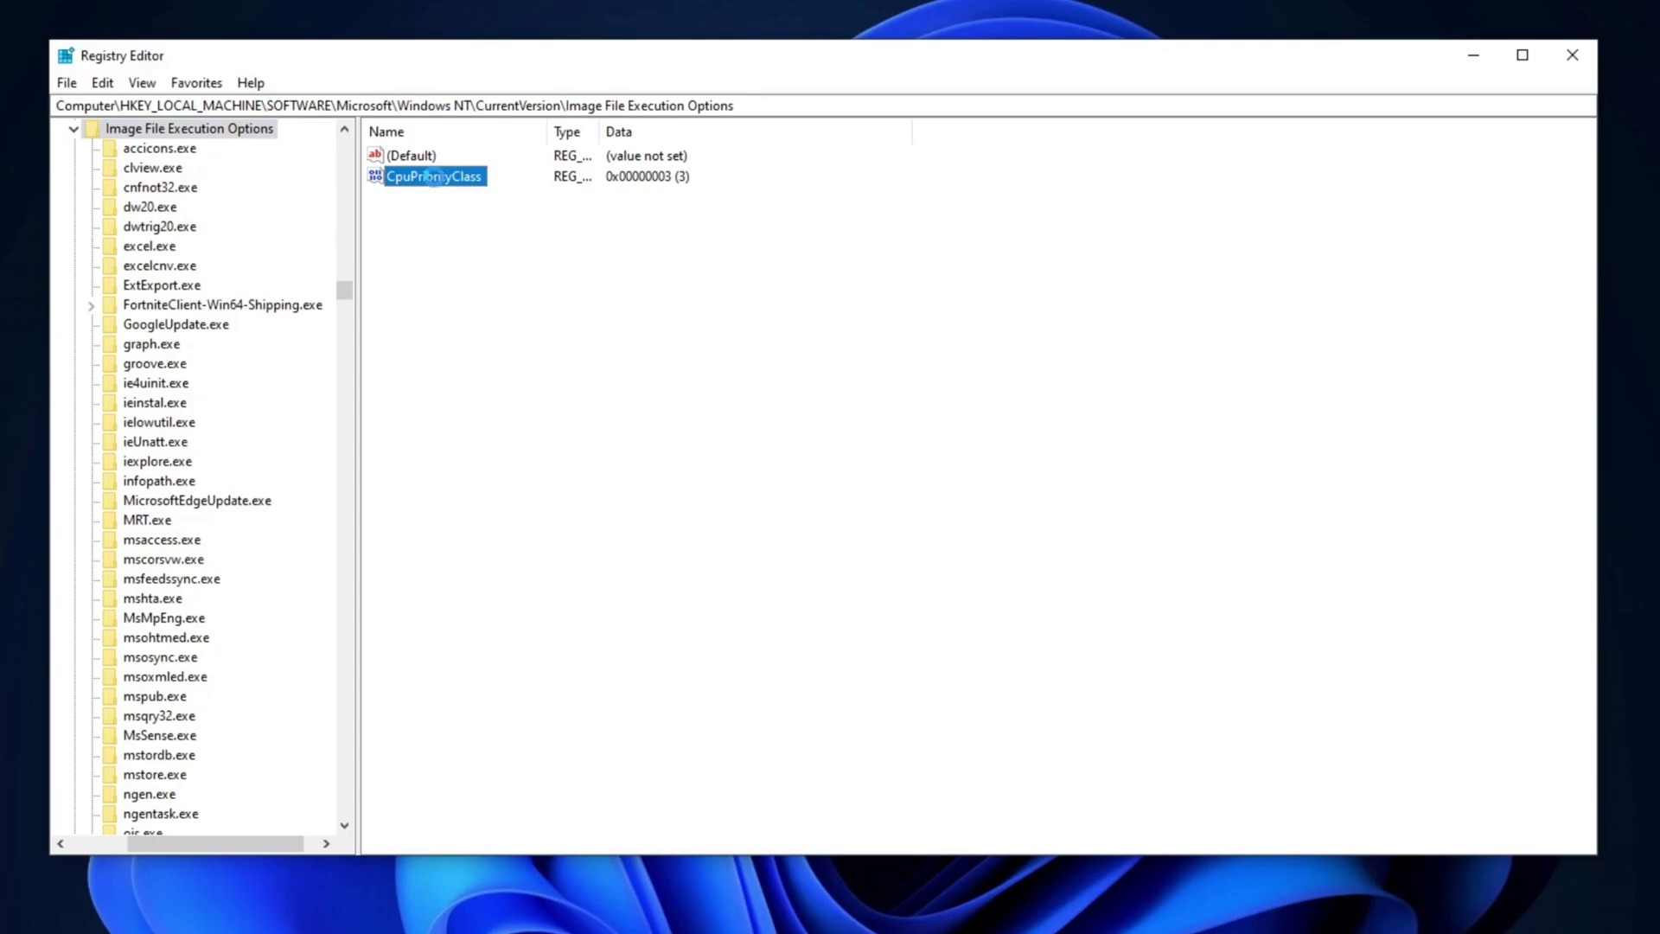
double_click(436, 178)
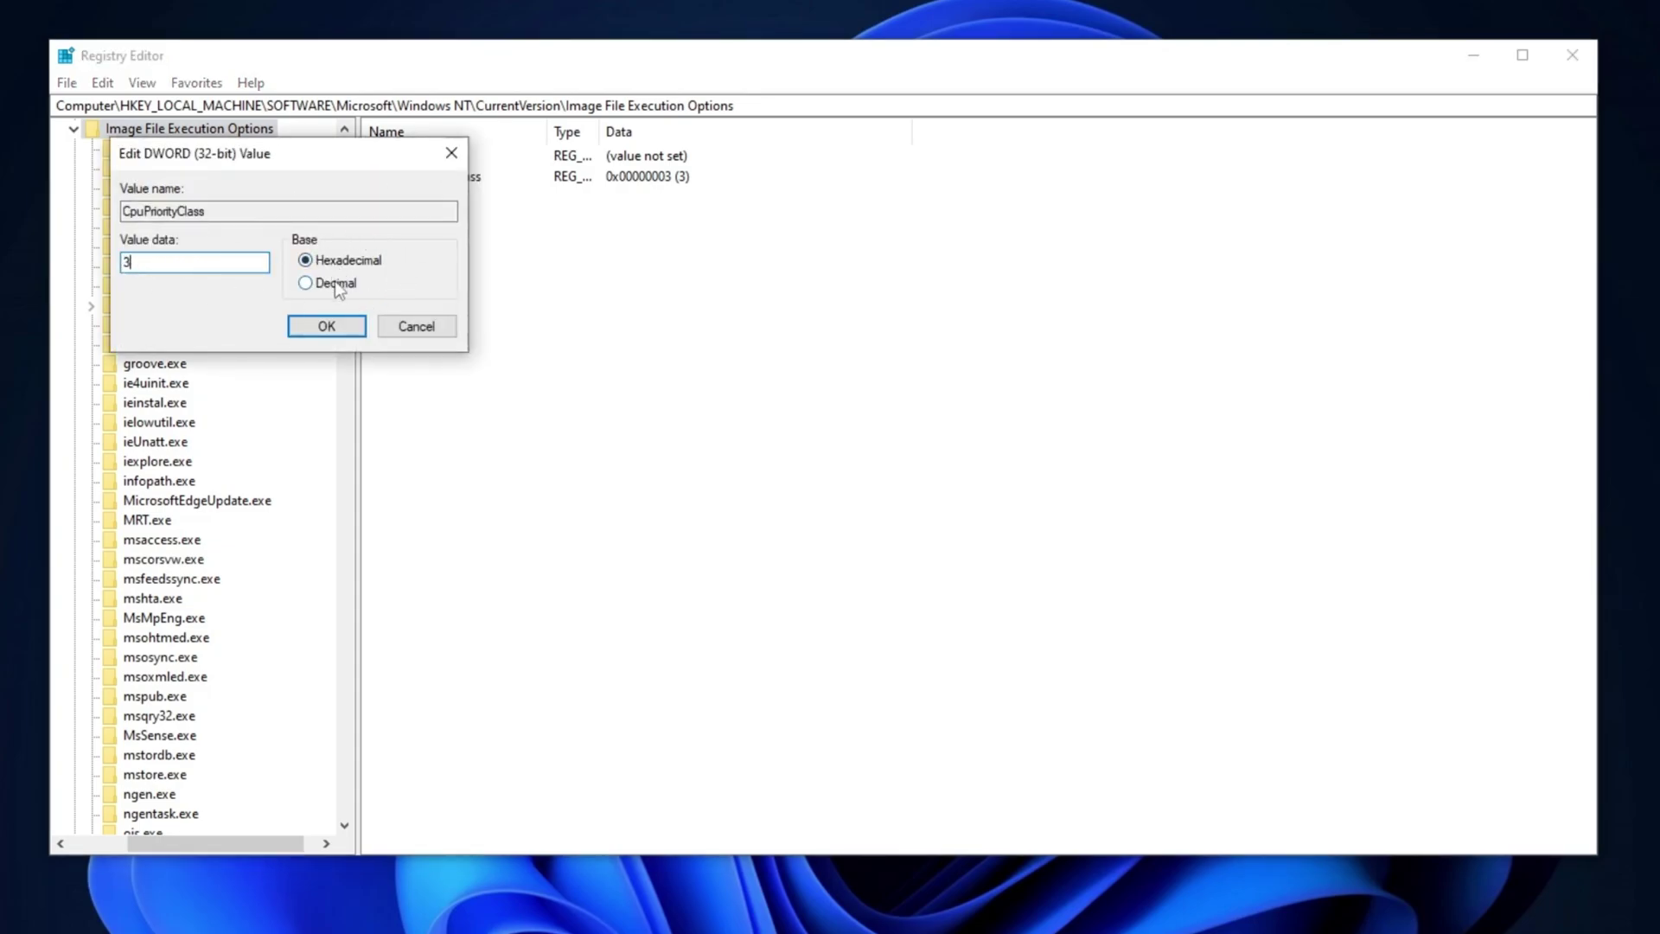
left_click(326, 326)
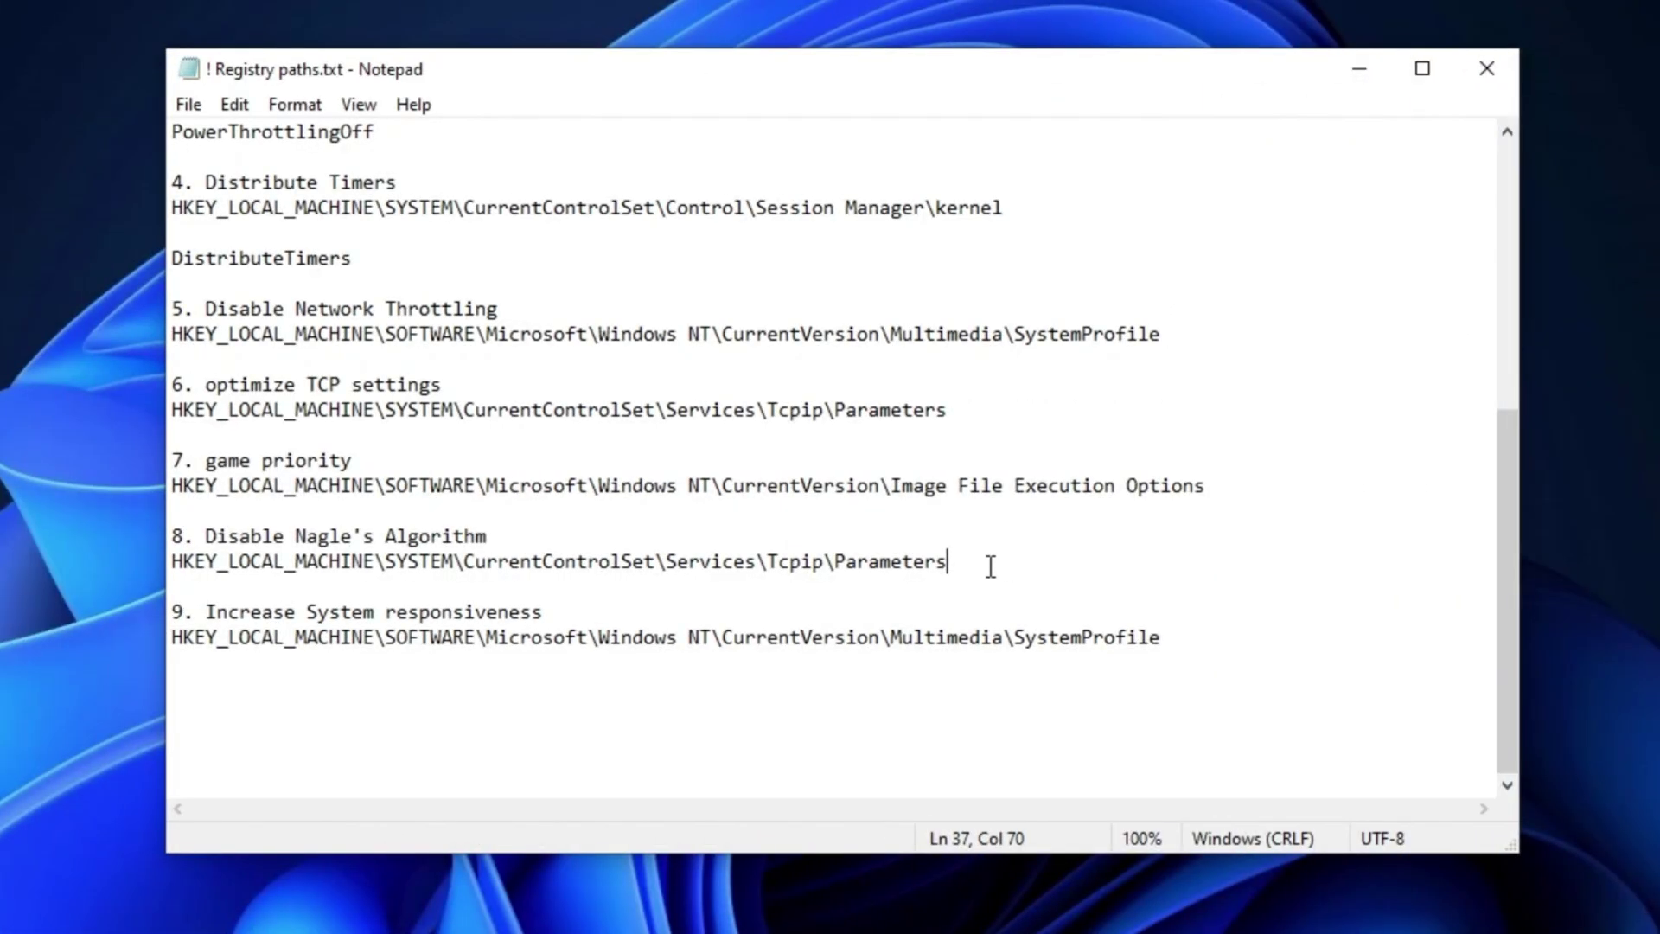
Return to the Services\Tcpip\Parameters key using the Nagle's Algorithm path in the notes and set TCPNoDelay to hexadecimal 1
left_click_drag(991, 566, 259, 571)
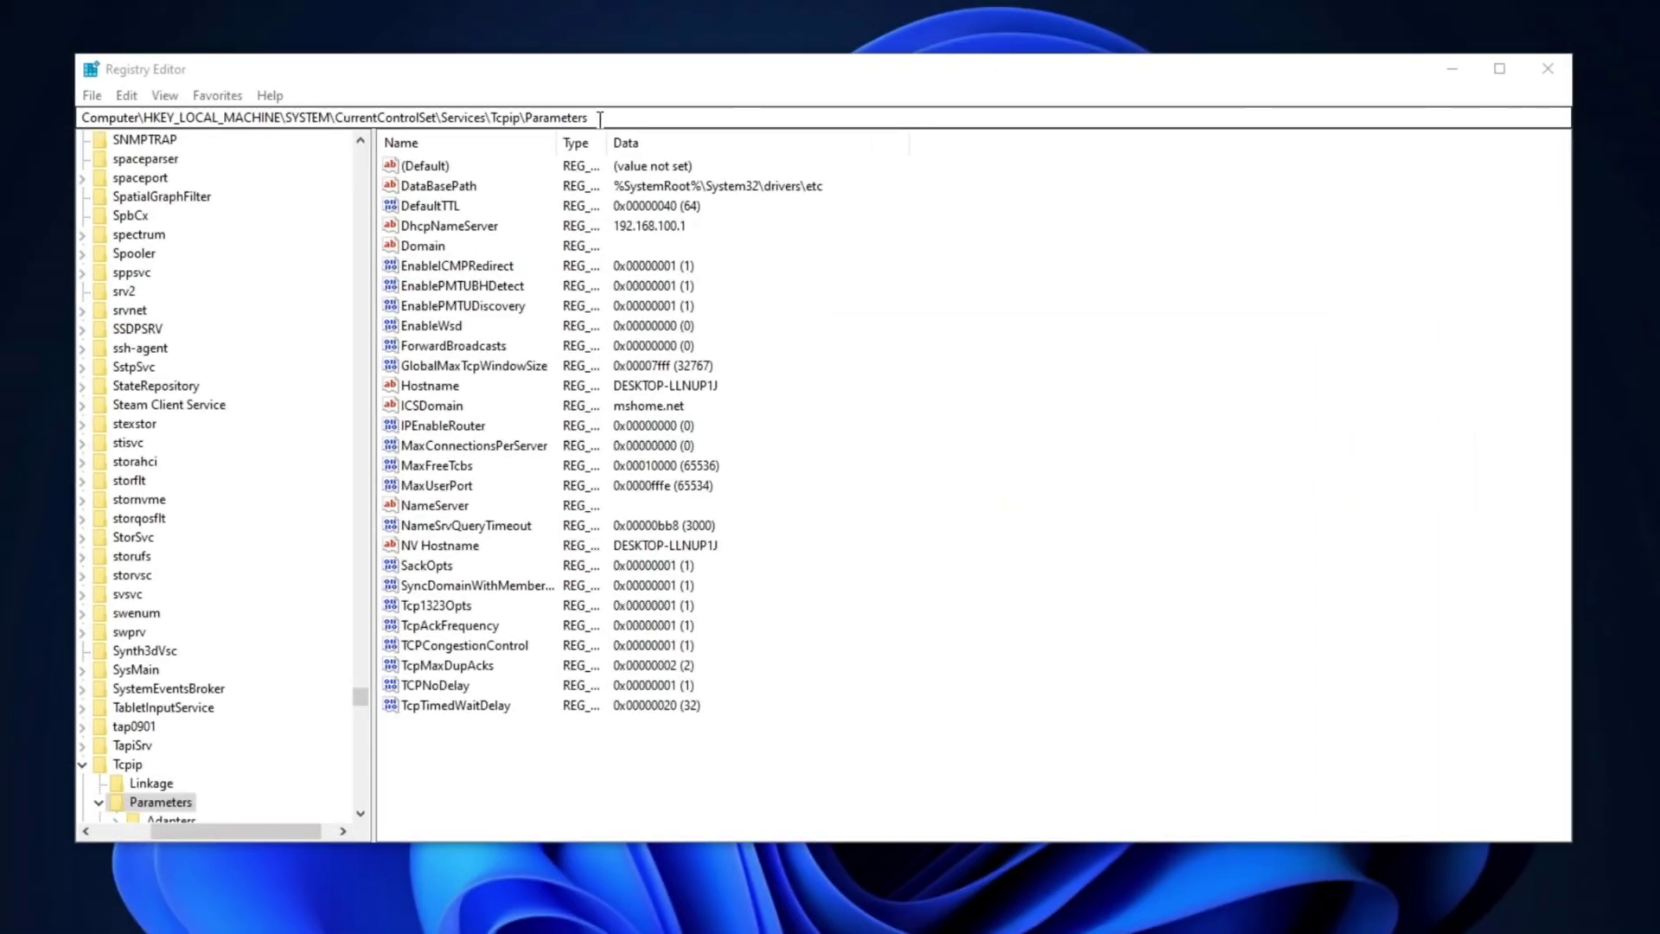
left_click(599, 118)
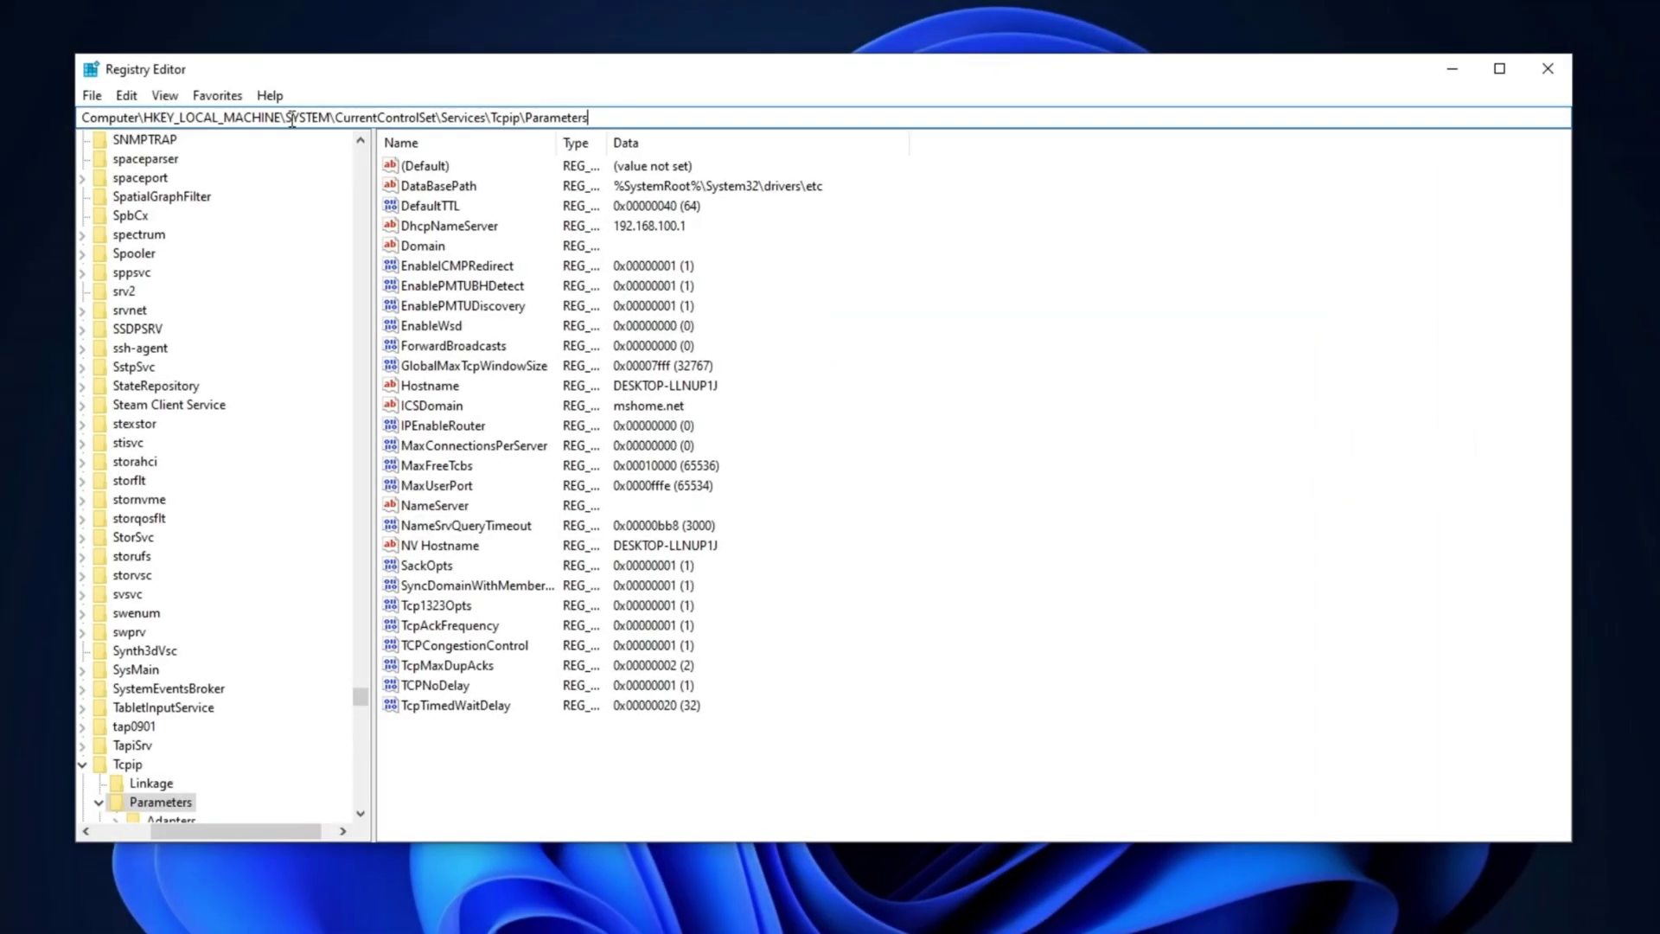
key("Return")
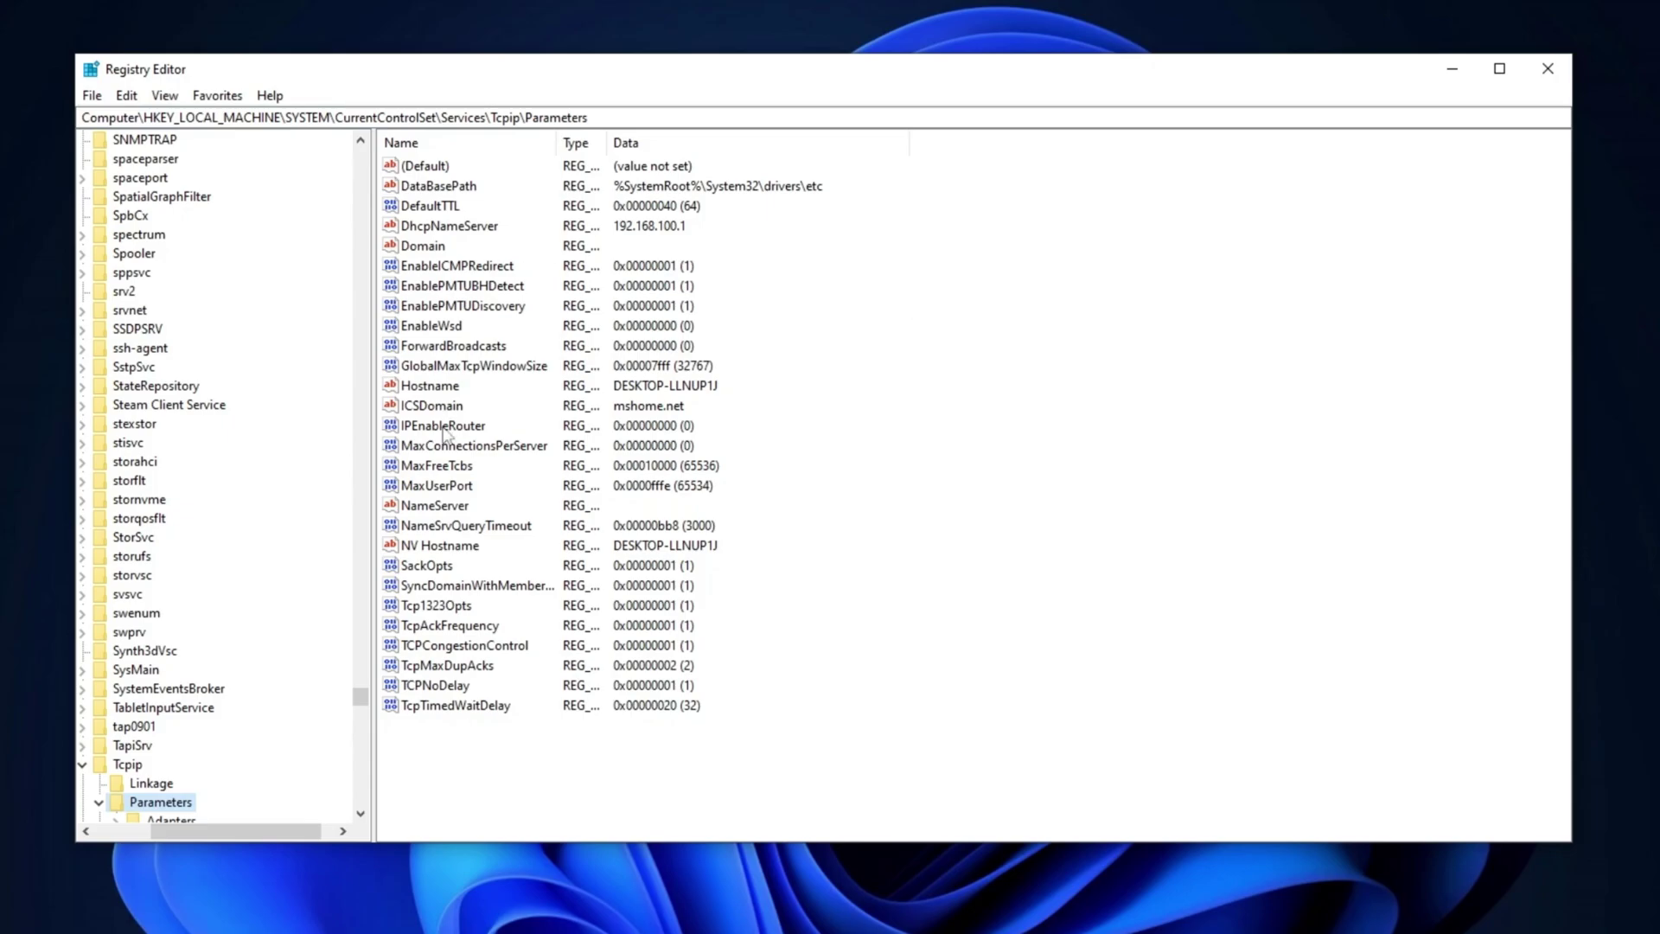
left_click(436, 687)
double_click(463, 687)
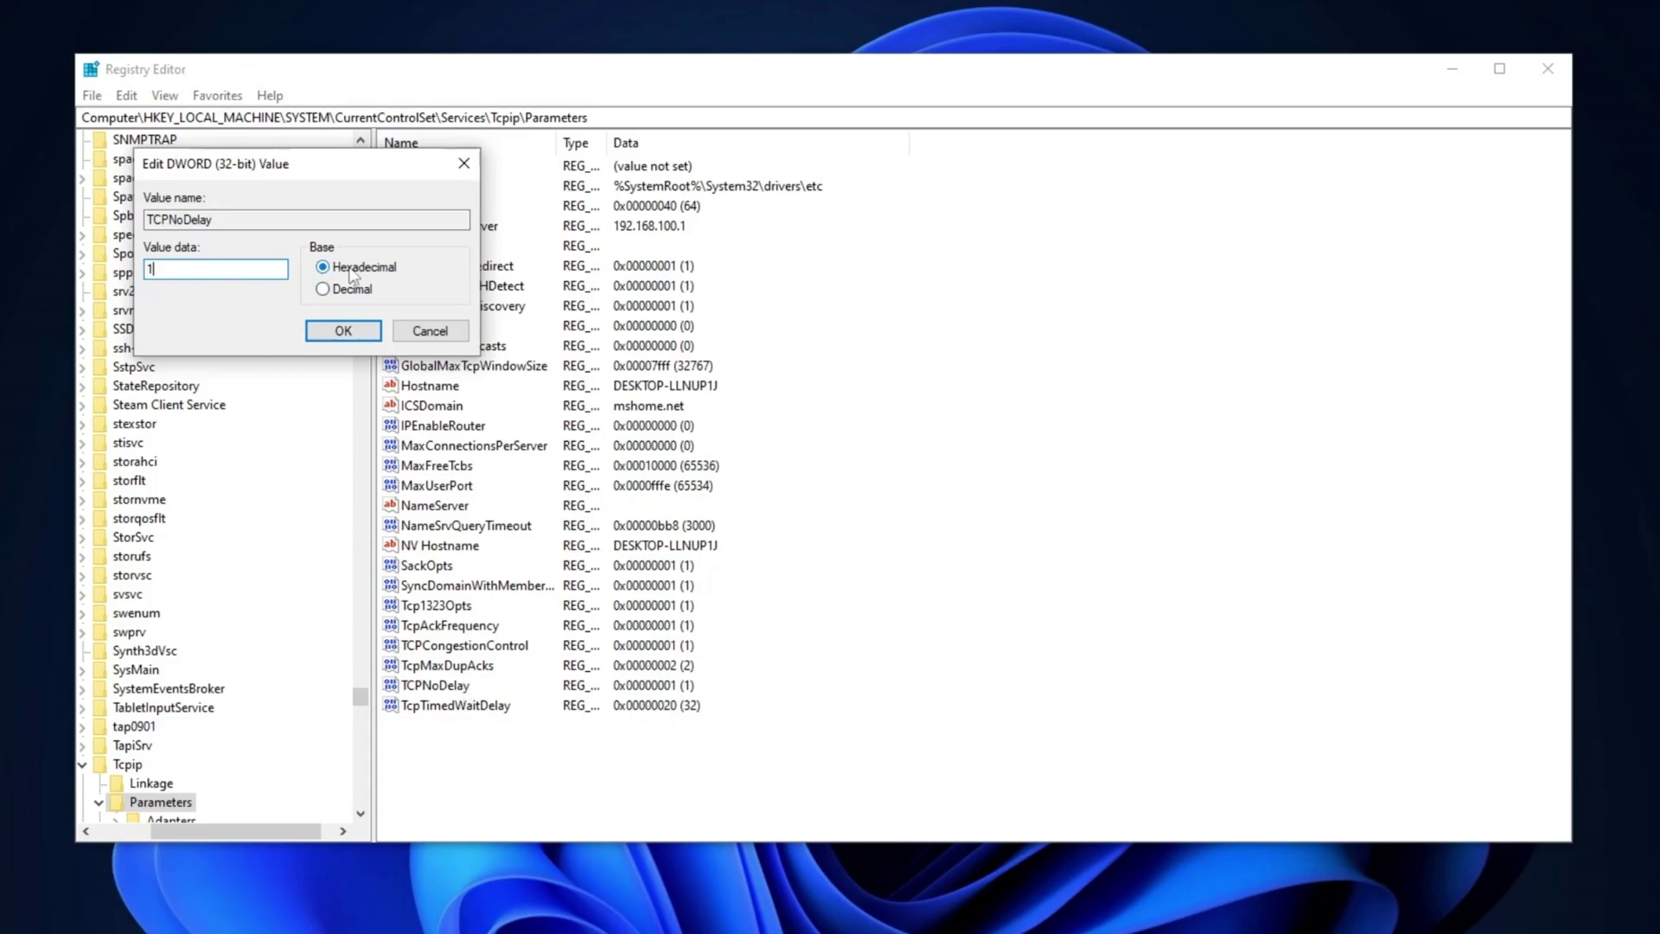
left_click(344, 330)
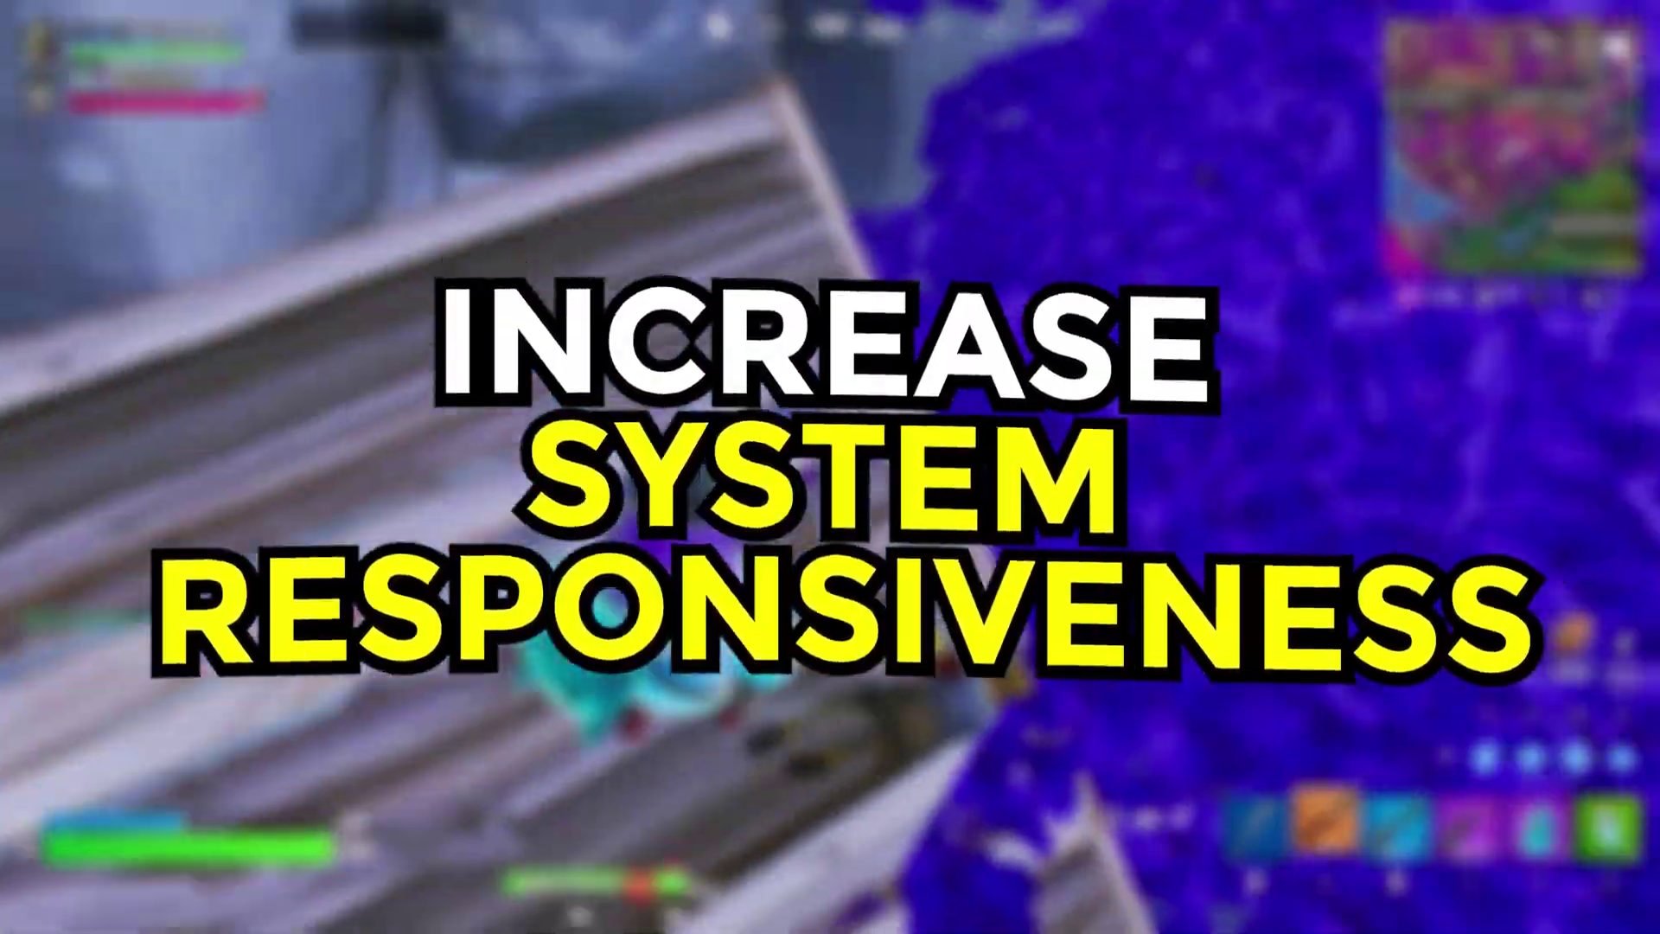
Go to the Multimedia\SystemProfile key using the system responsiveness path in the notes and set SystemResponsiveness to hexadecimal 0
left_click_drag(1161, 637, 419, 637)
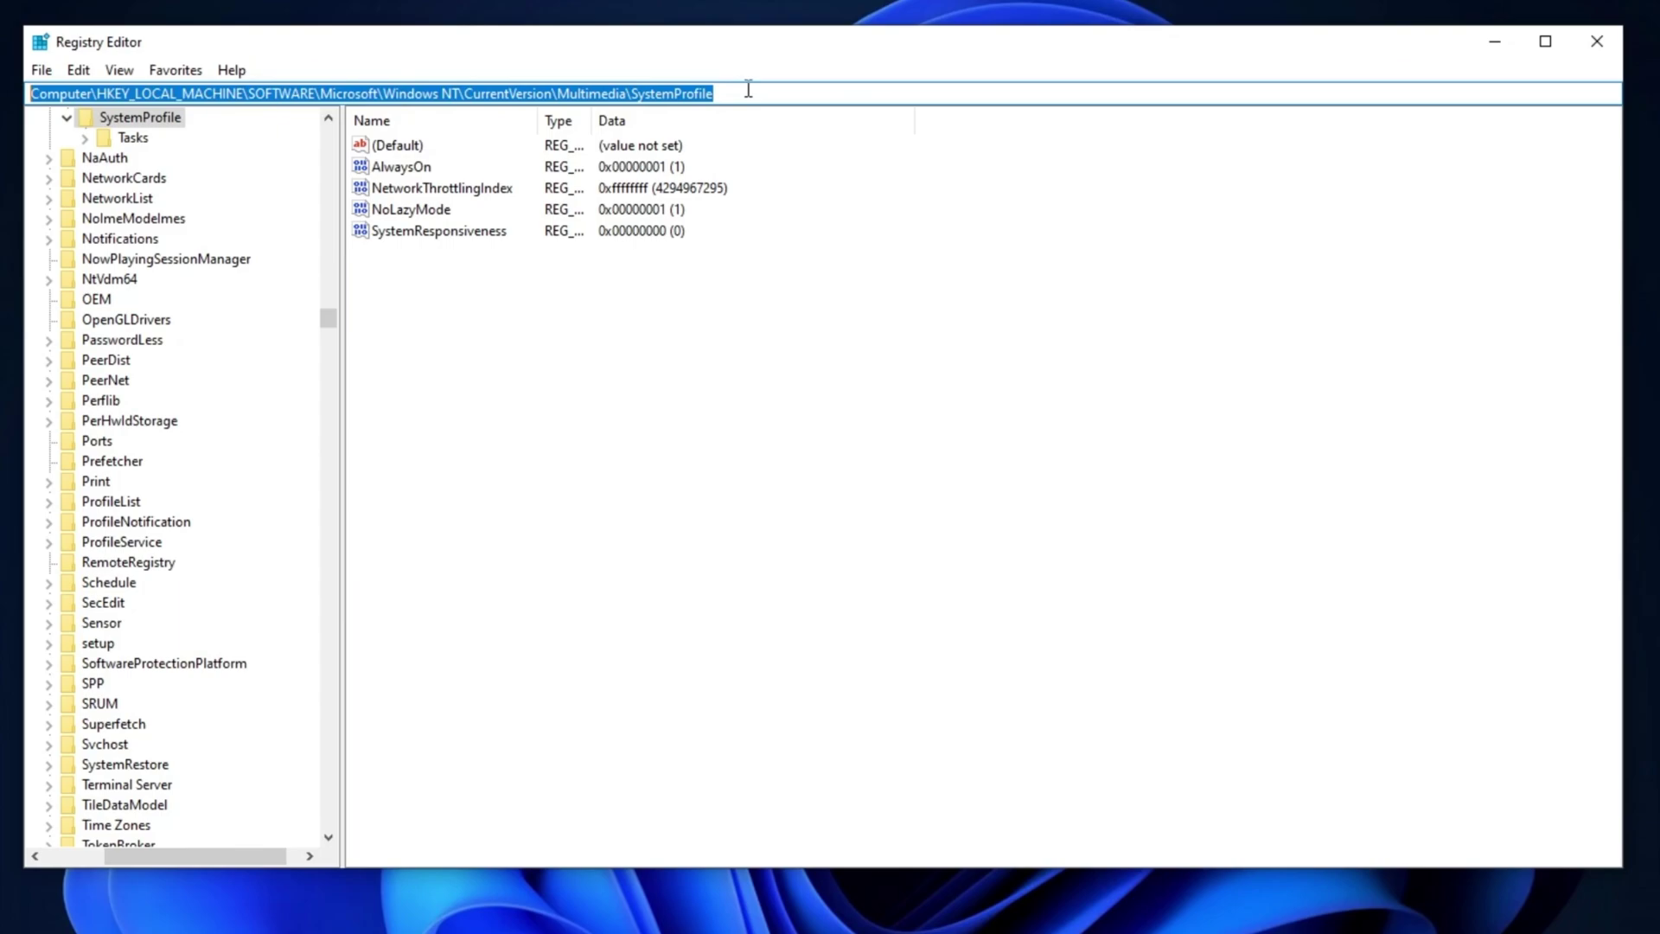
left_click(749, 89)
key("Return")
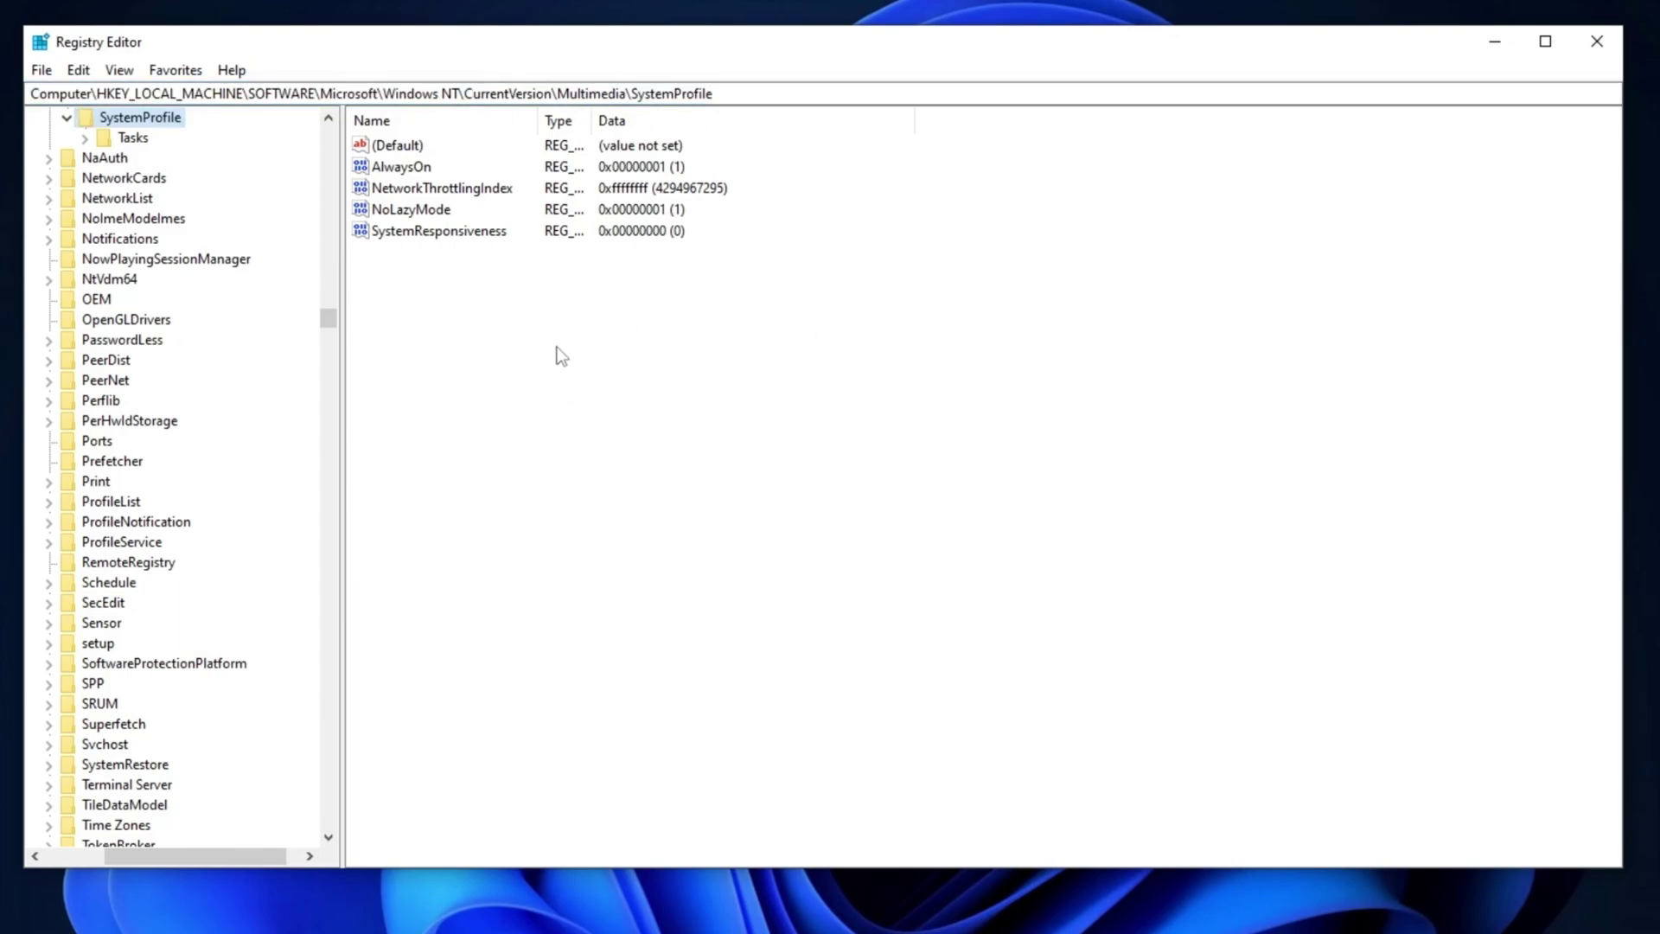
left_click(426, 232)
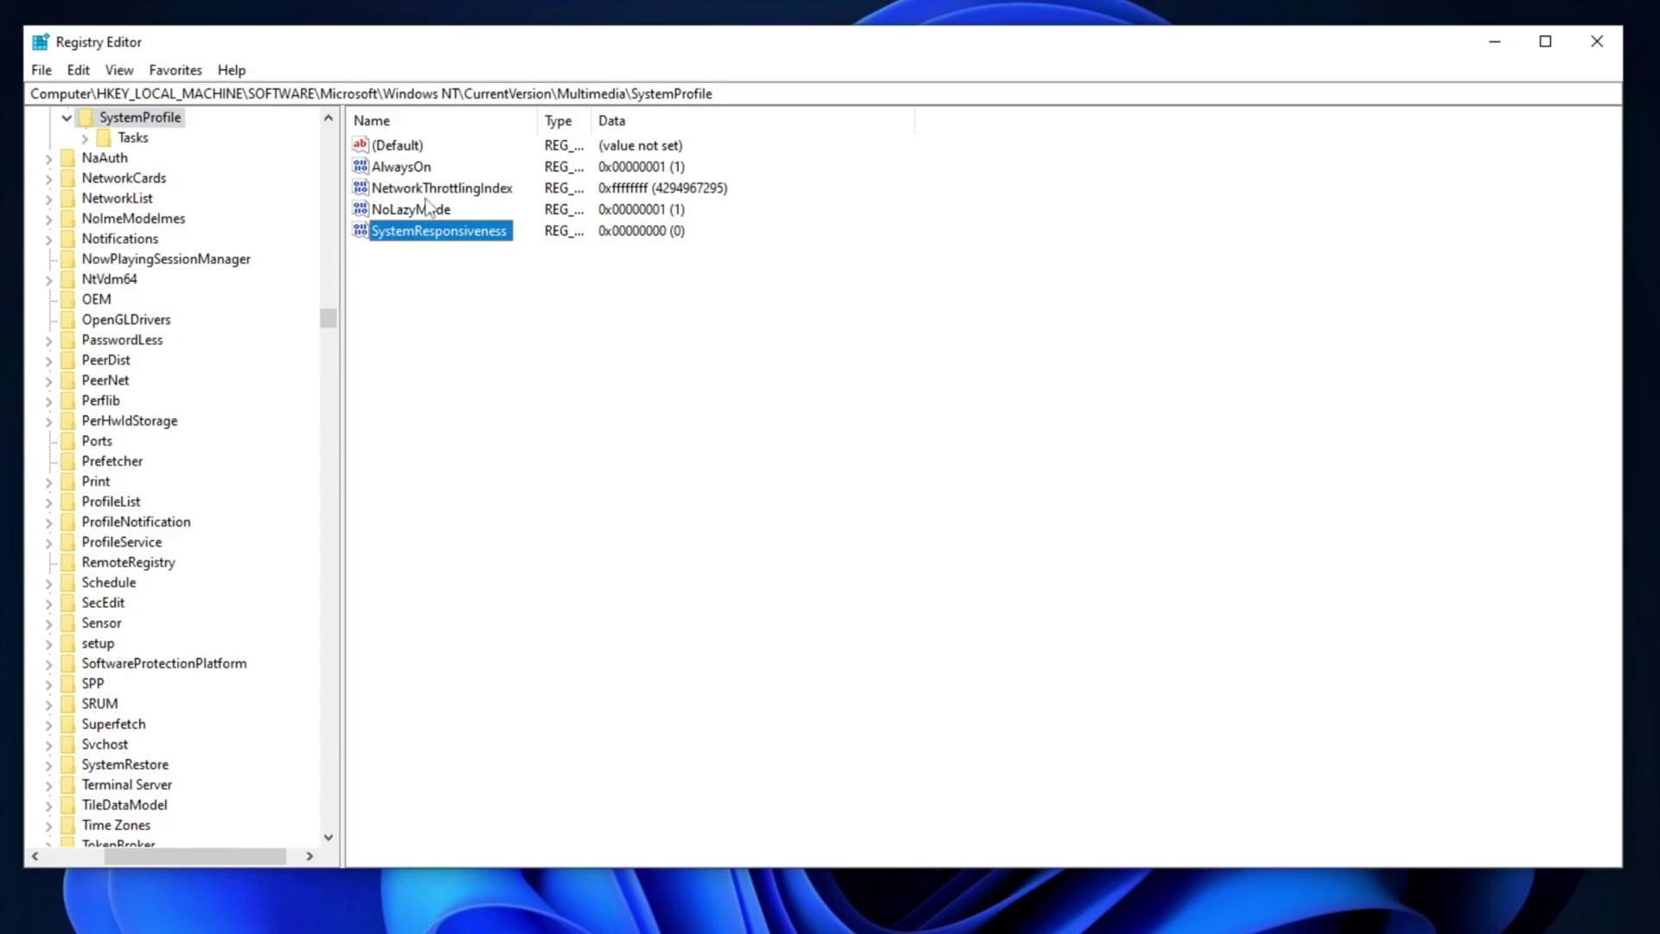
double_click(483, 235)
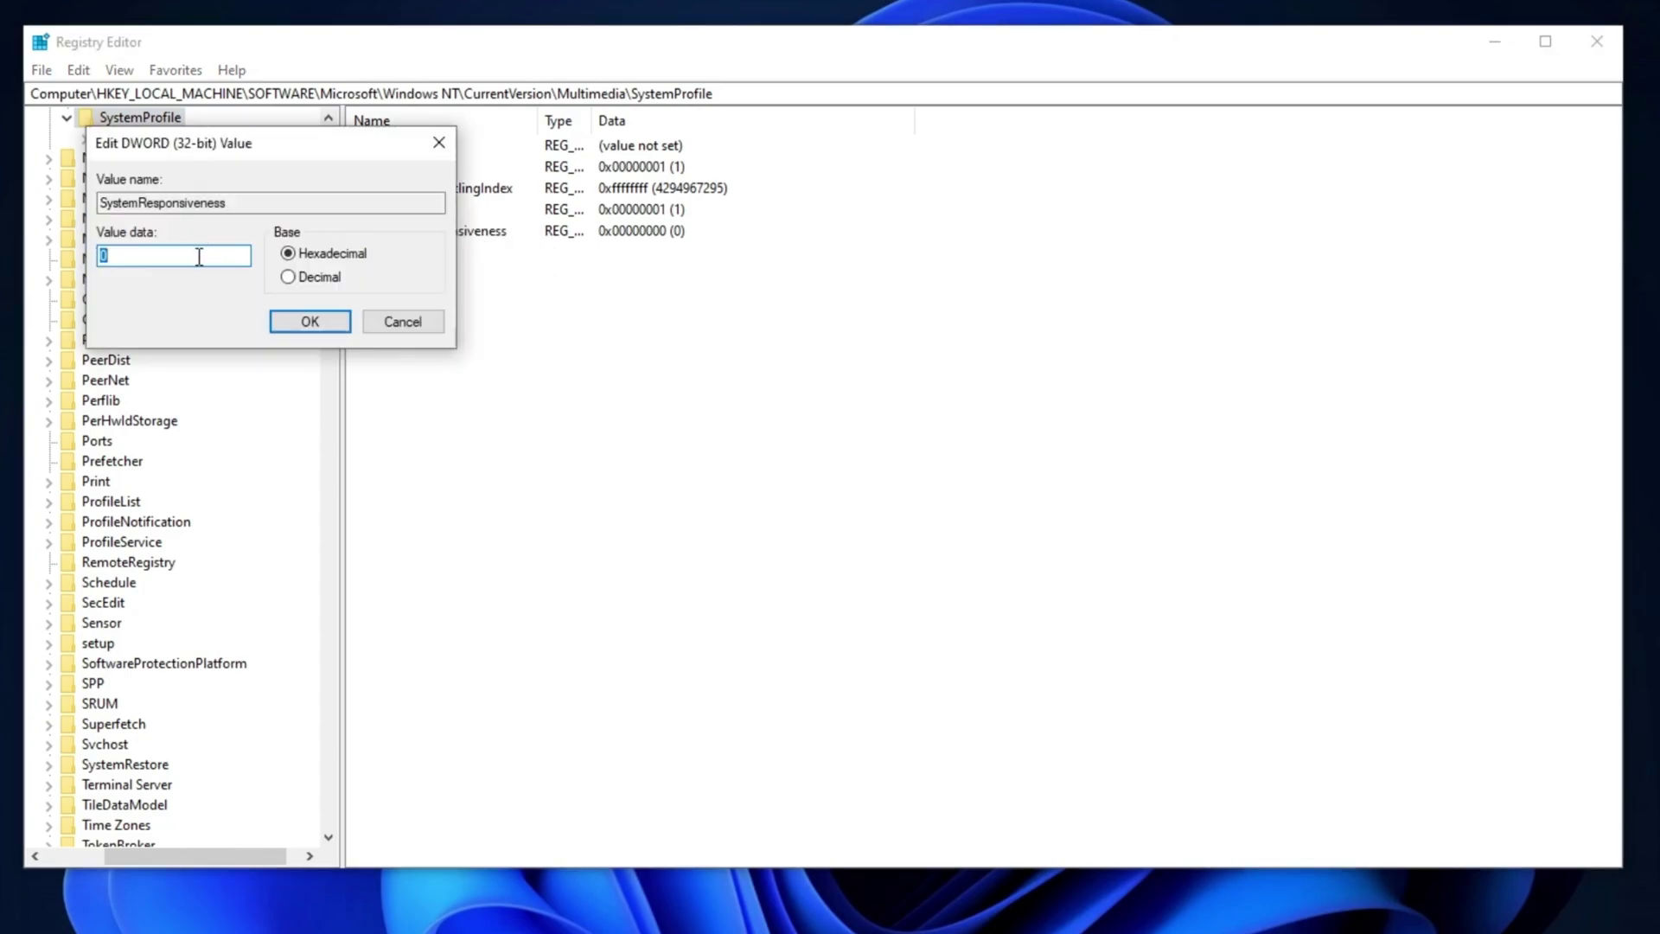
left_click(168, 256)
left_click(309, 322)
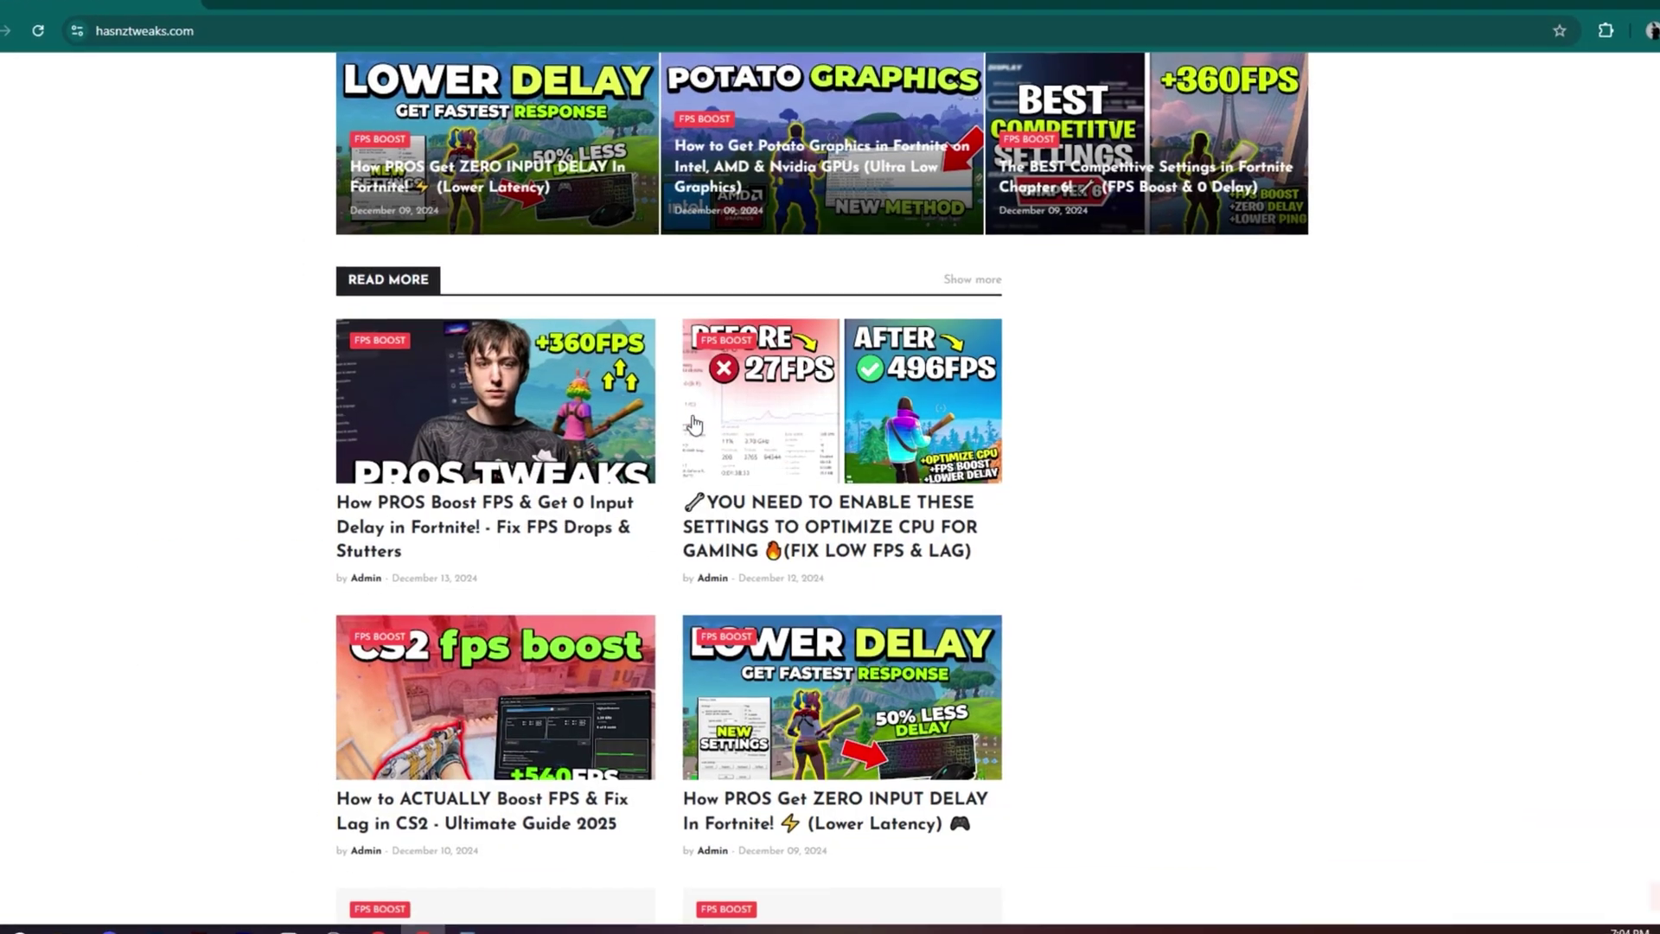
Browse the articles on hasnztweaks.com, and open the OPTIMIZATION PACK folder on the desktop to look over its subfolders and text document
scroll(694, 424, "down", 7)
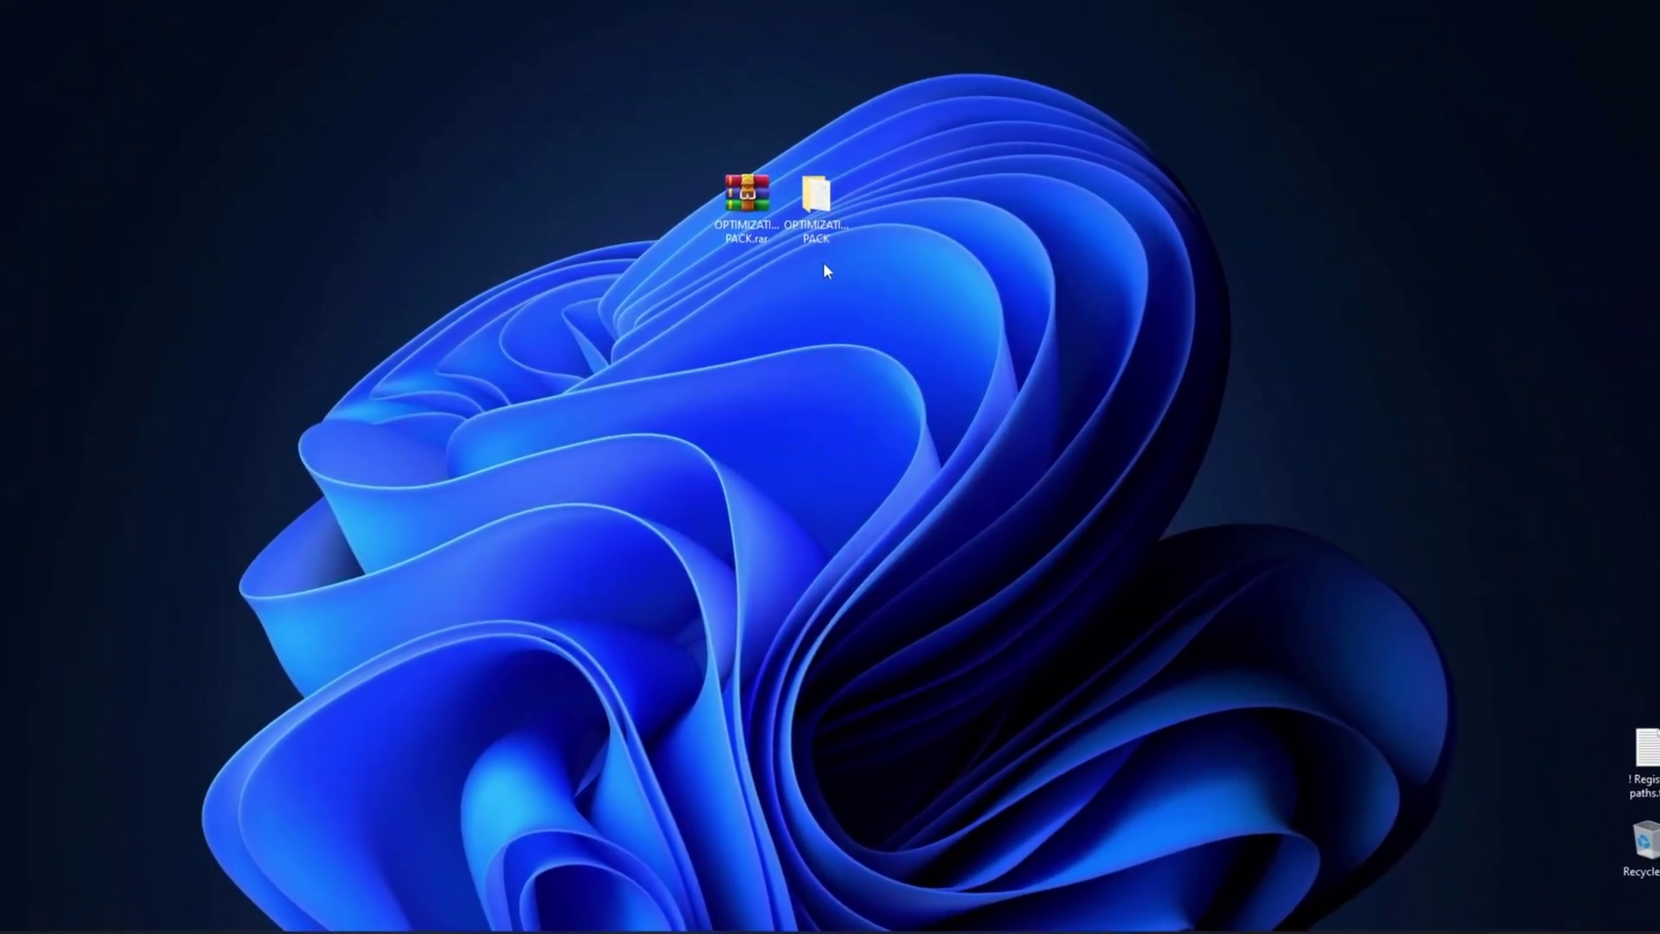
double_click(818, 211)
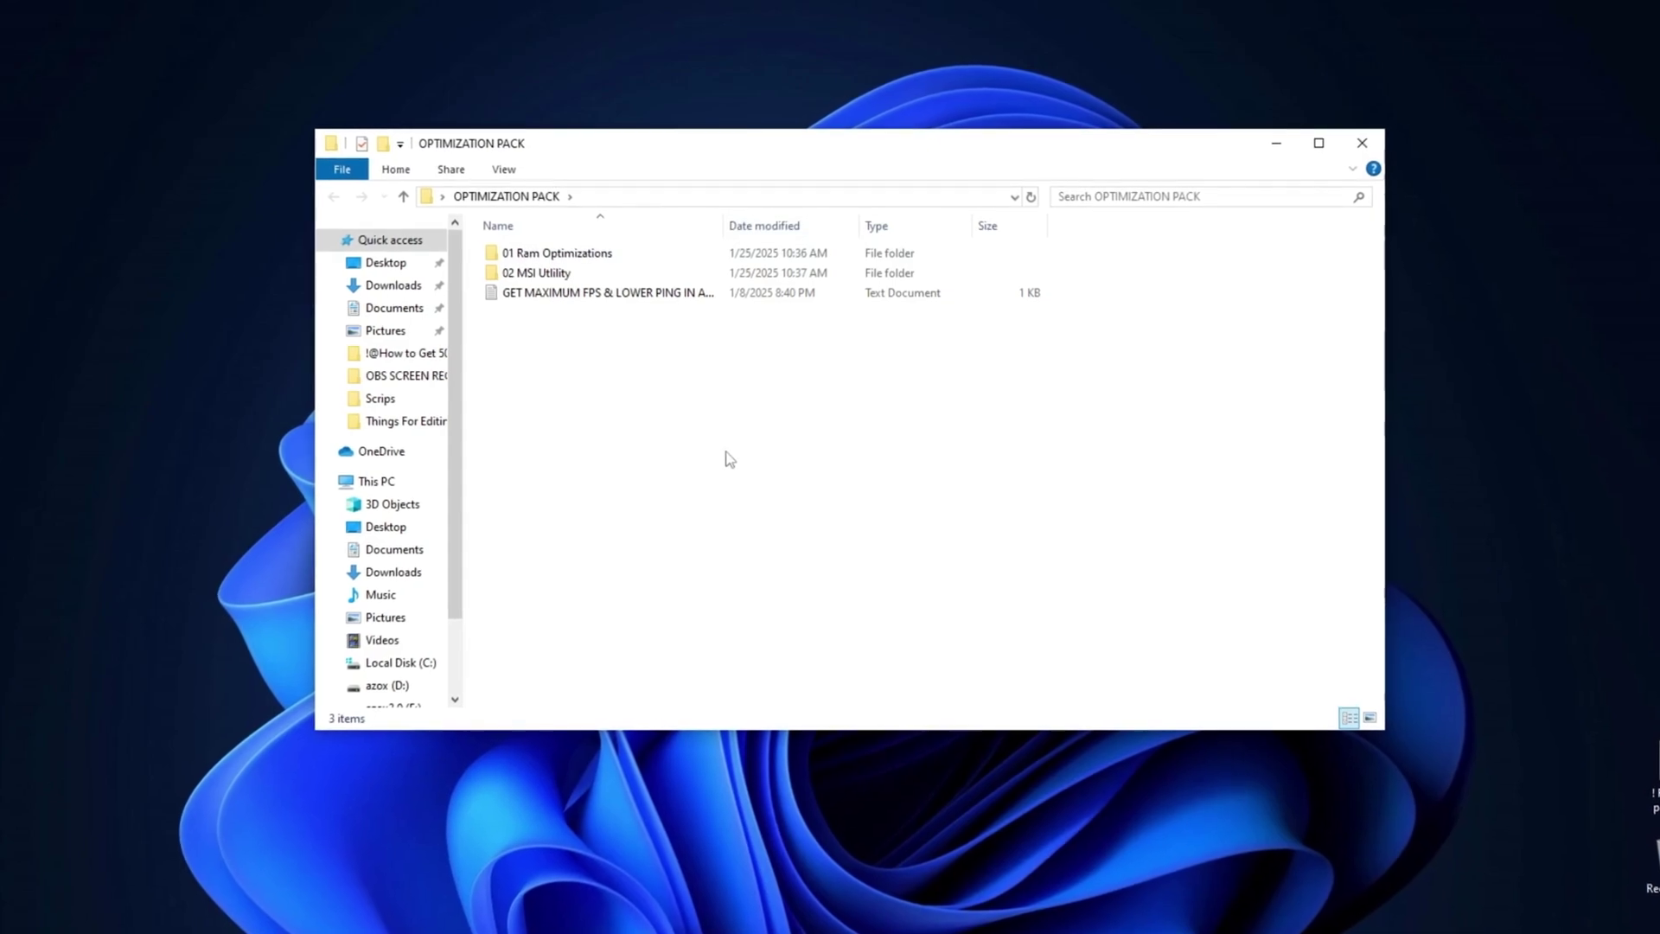
left_click(591, 255)
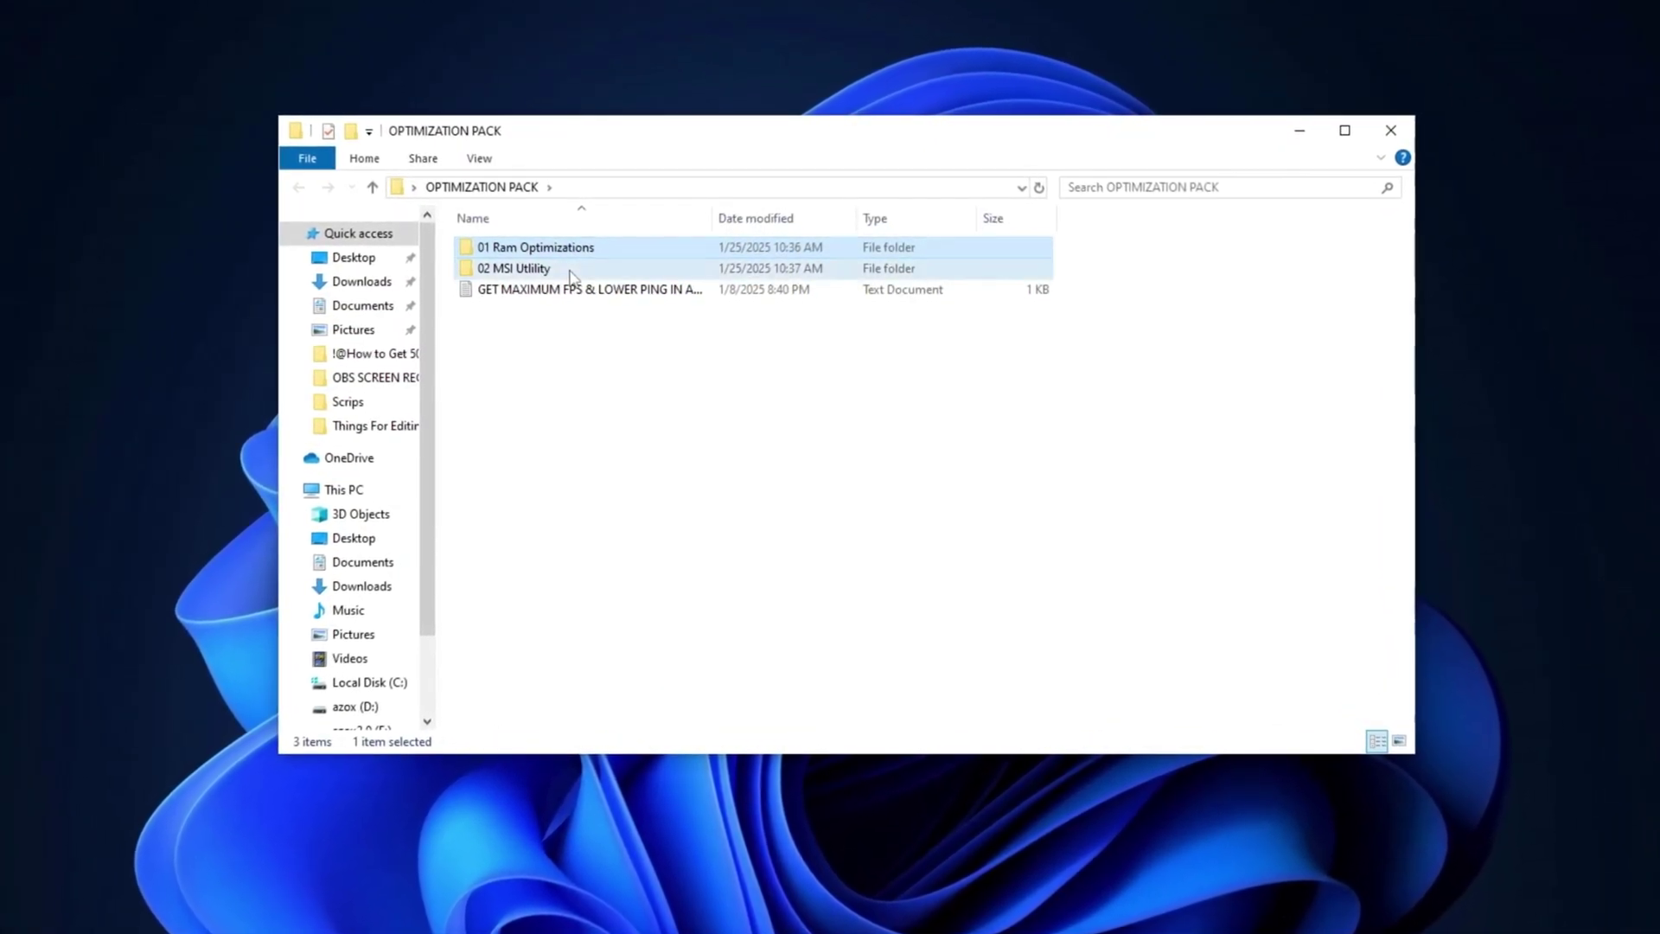
left_click(562, 271)
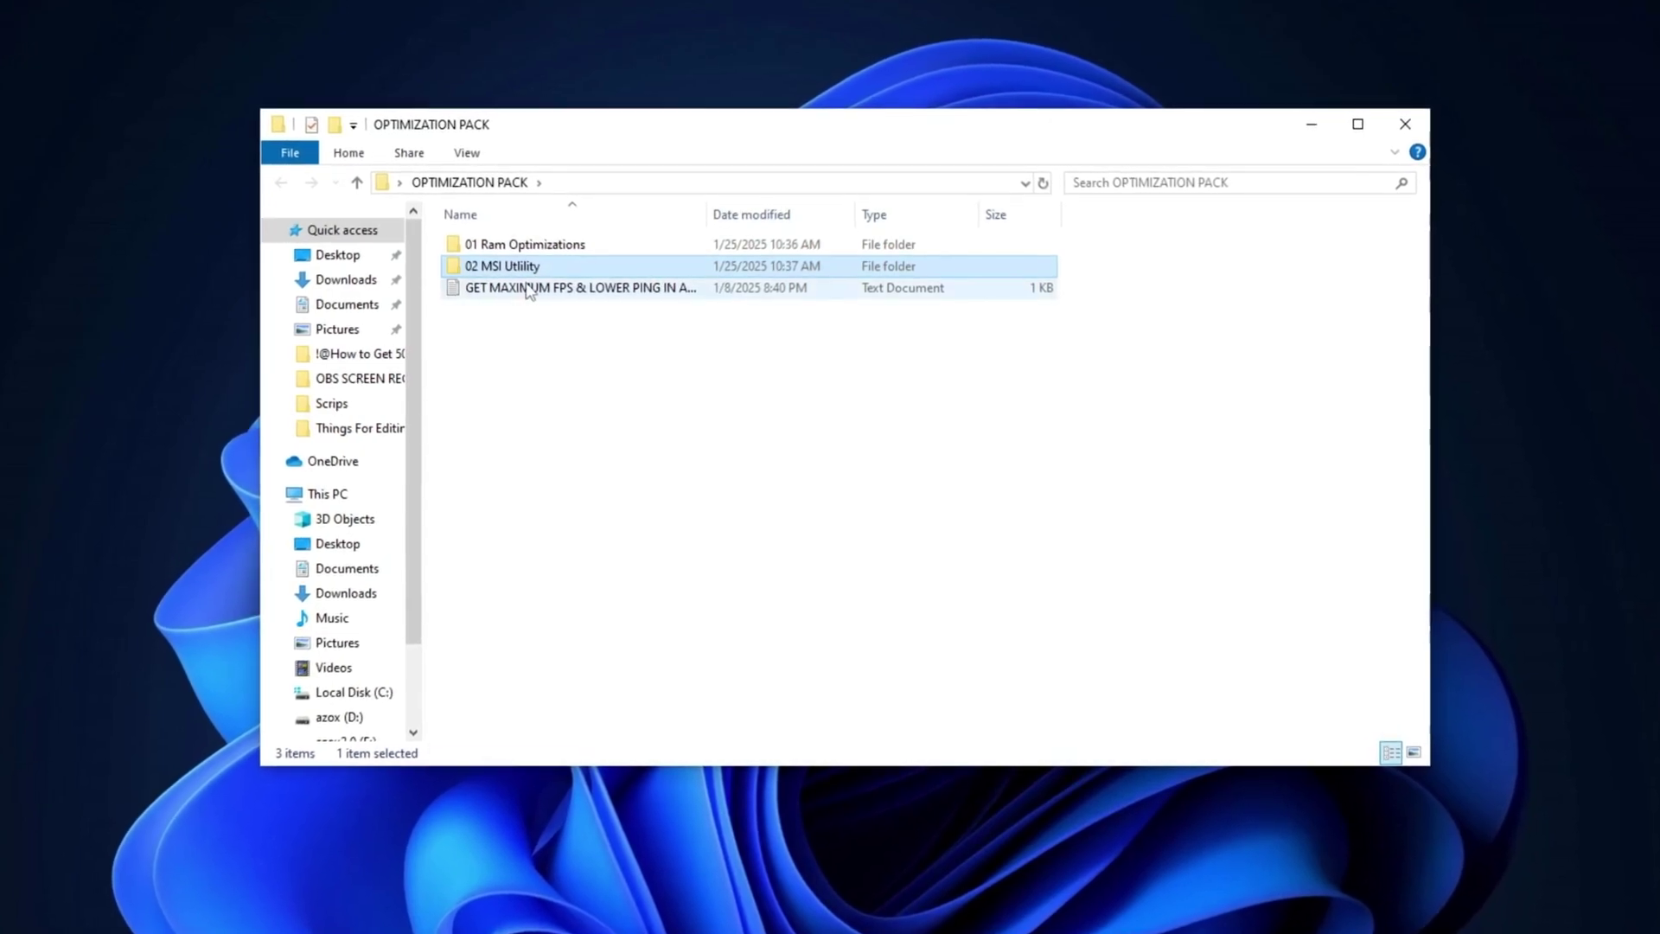
left_click(531, 289)
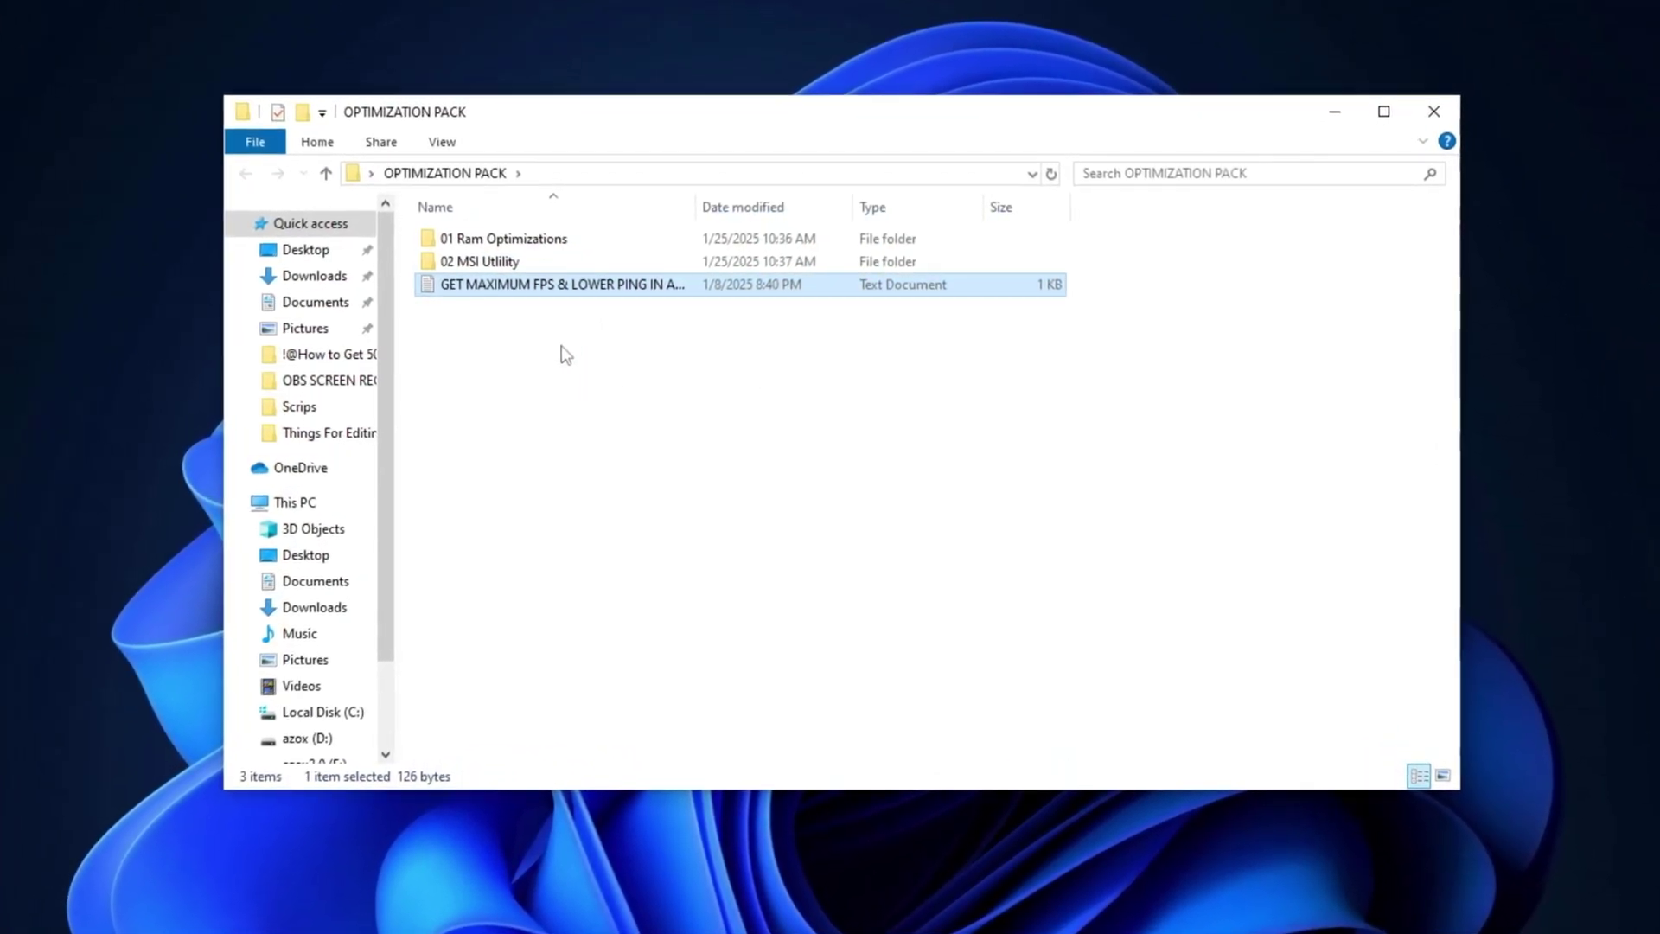
Look over the RAM-size registry files in the 01 Ram Optimizations folder and return to the OPTIMIZATION PACK folder
left_click(497, 320)
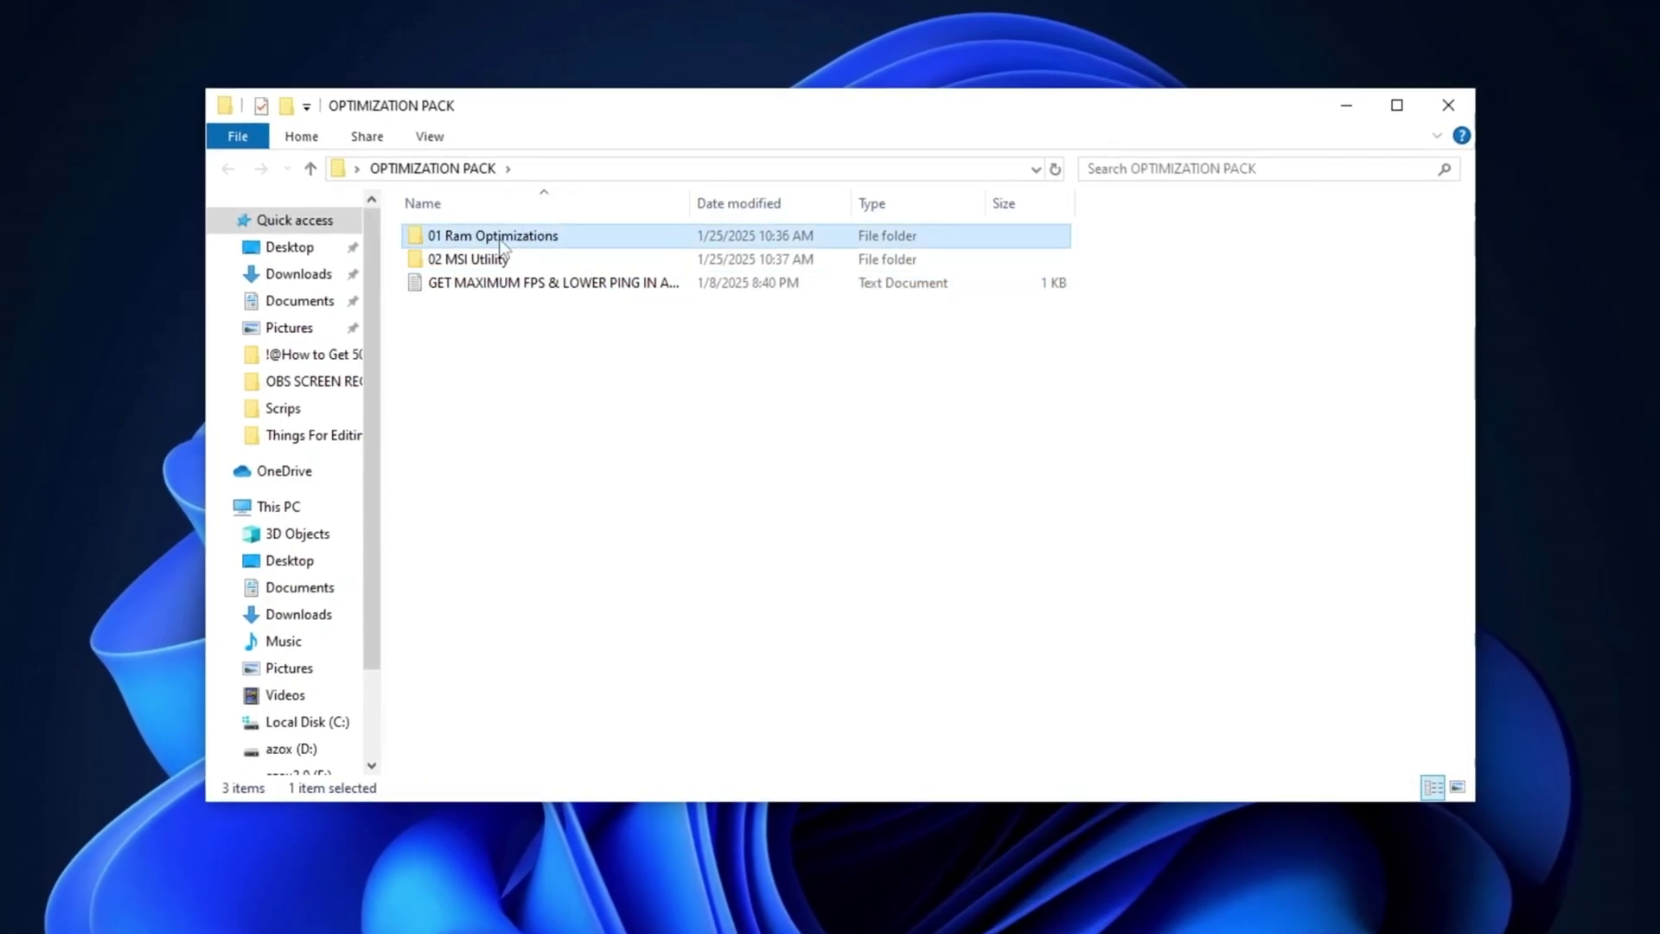
double_click(553, 237)
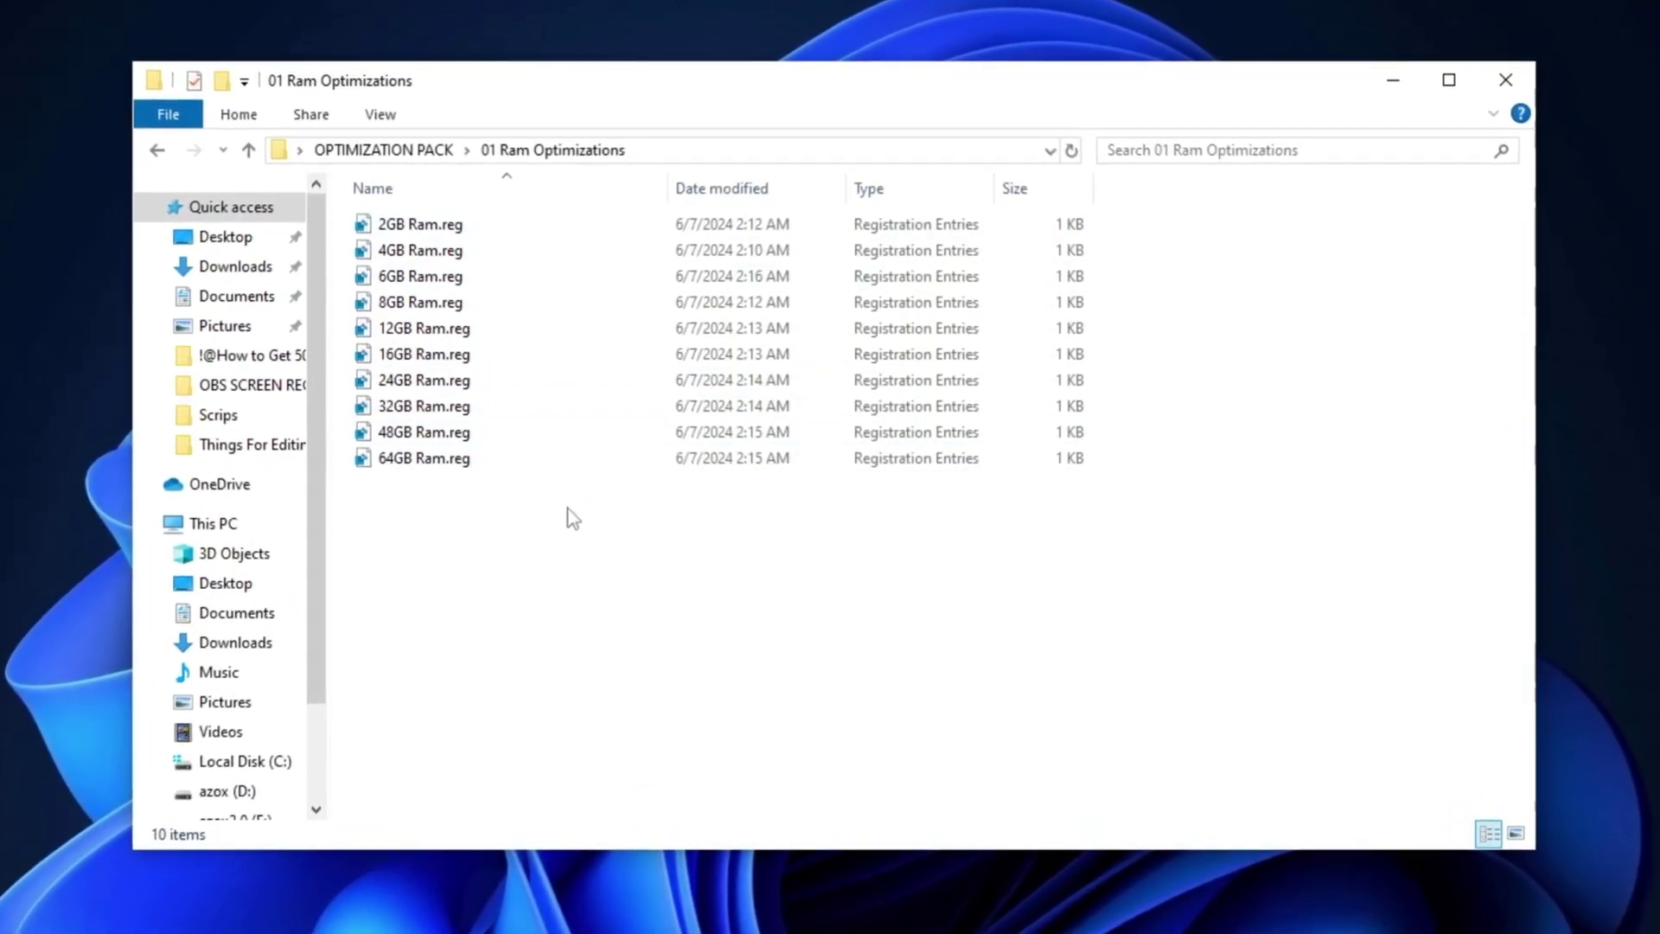
key("alt+Left")
Run MSI Mode Utility 3.0.exe from the 02 MSI Utility folder as administrator
left_click(470, 253)
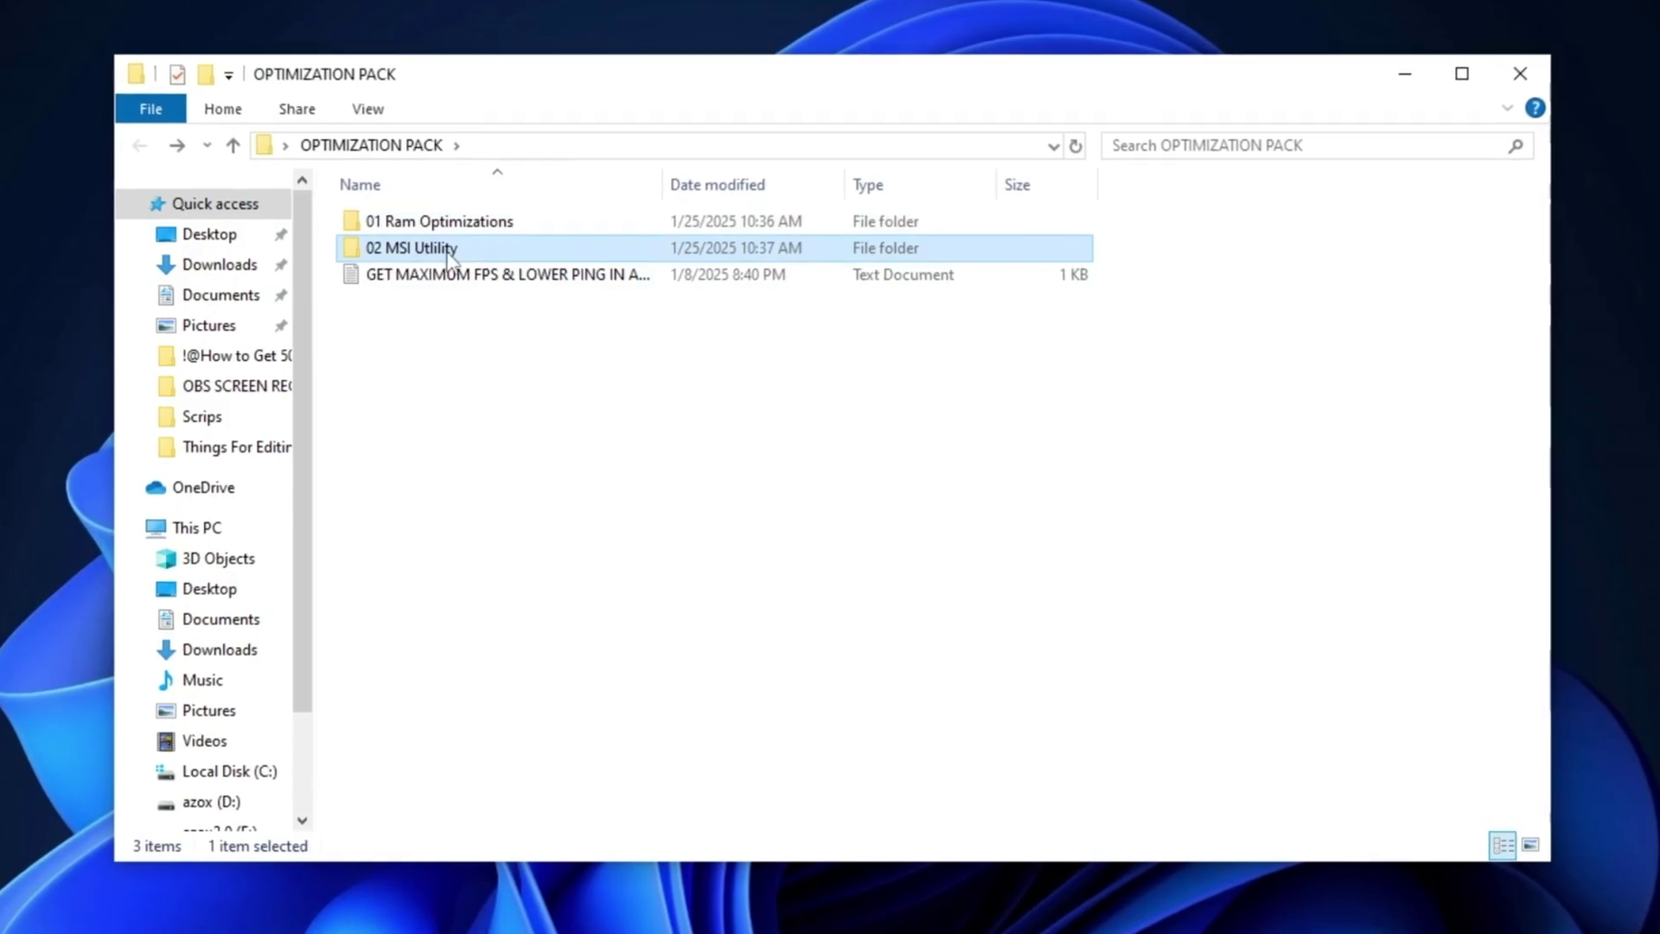
double_click(461, 253)
left_click(481, 233)
right_click(506, 226)
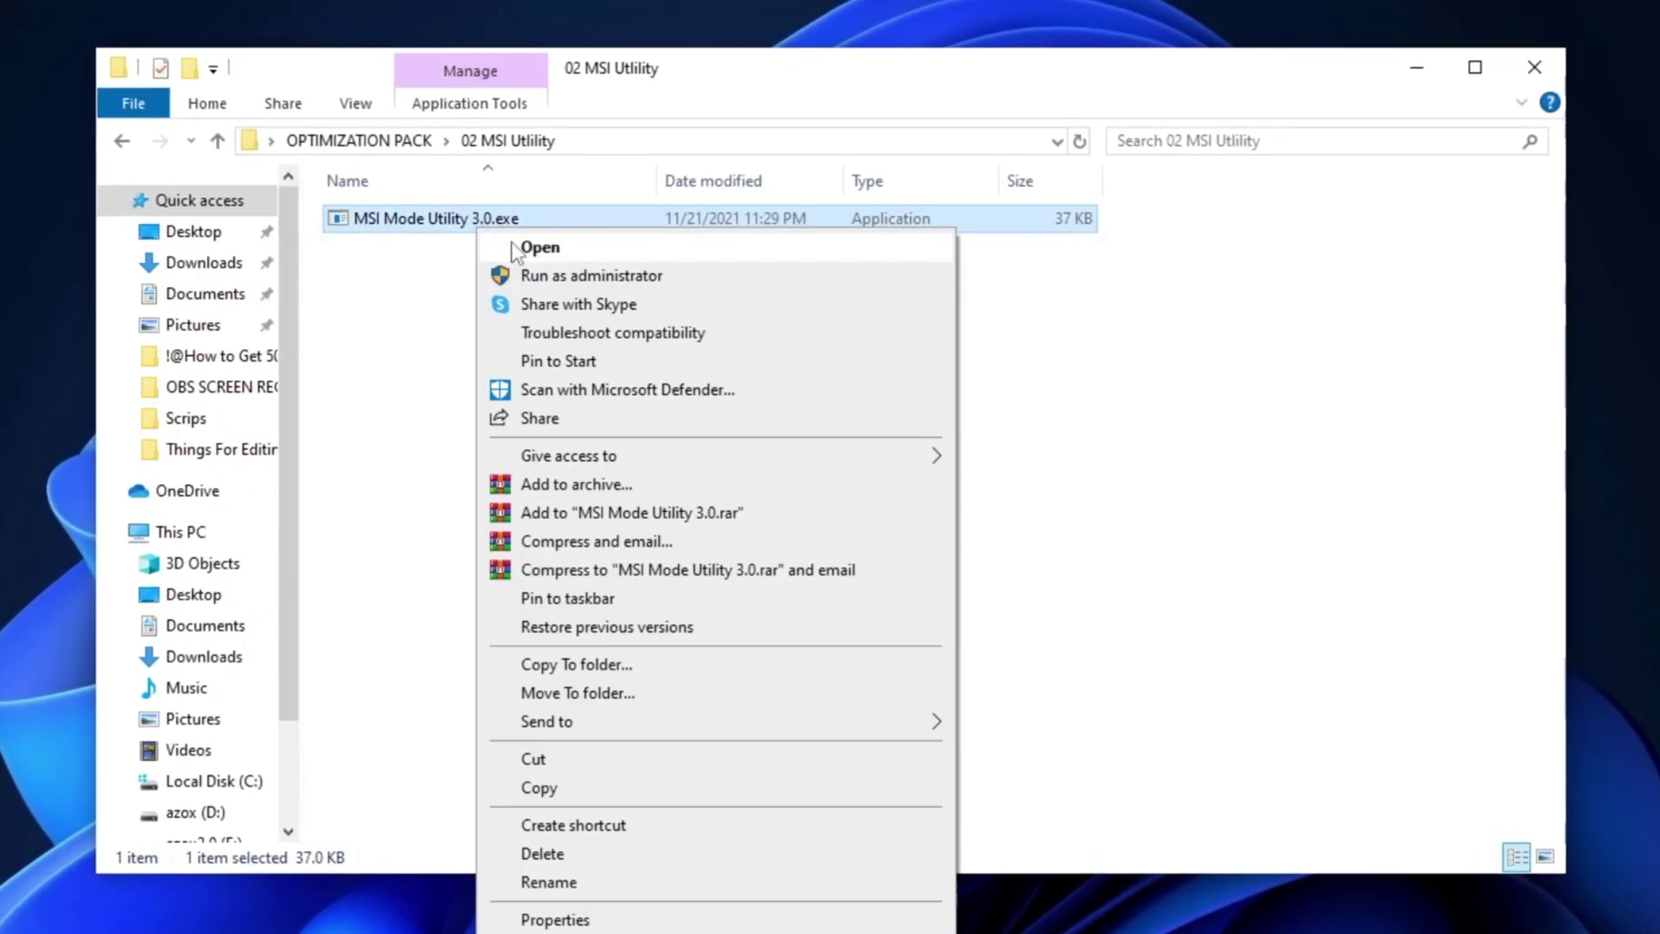
left_click(554, 275)
left_click(694, 694)
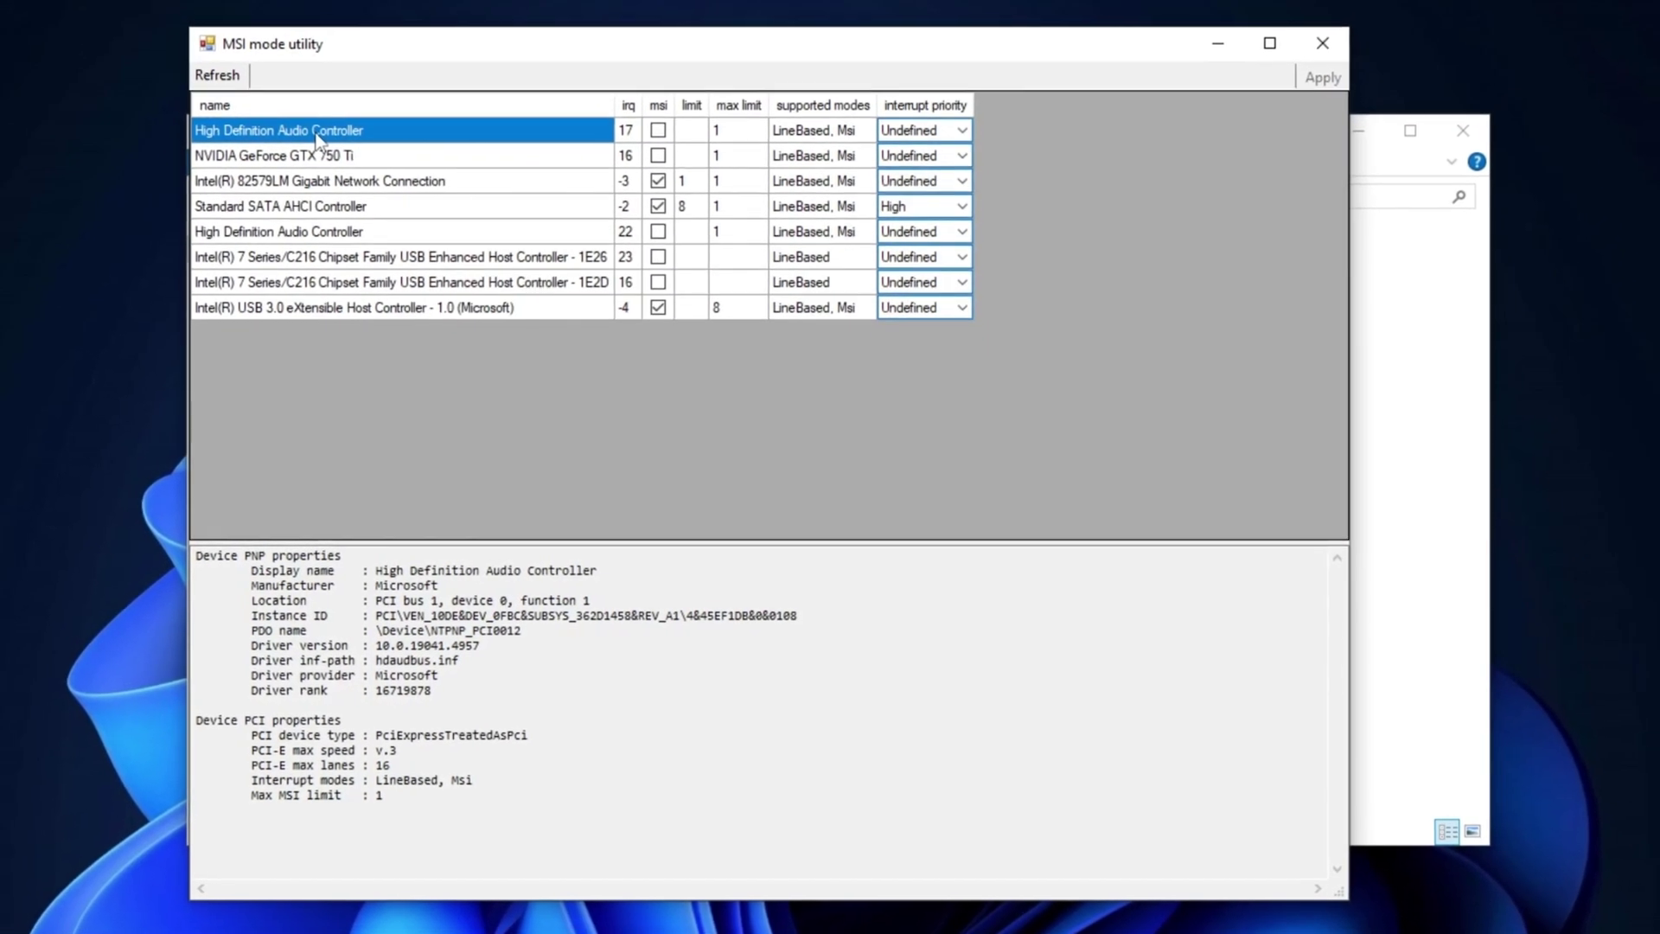
Enable MSI mode for the first High Definition Audio Controller and set its interrupt priority to High
left_click(652, 121)
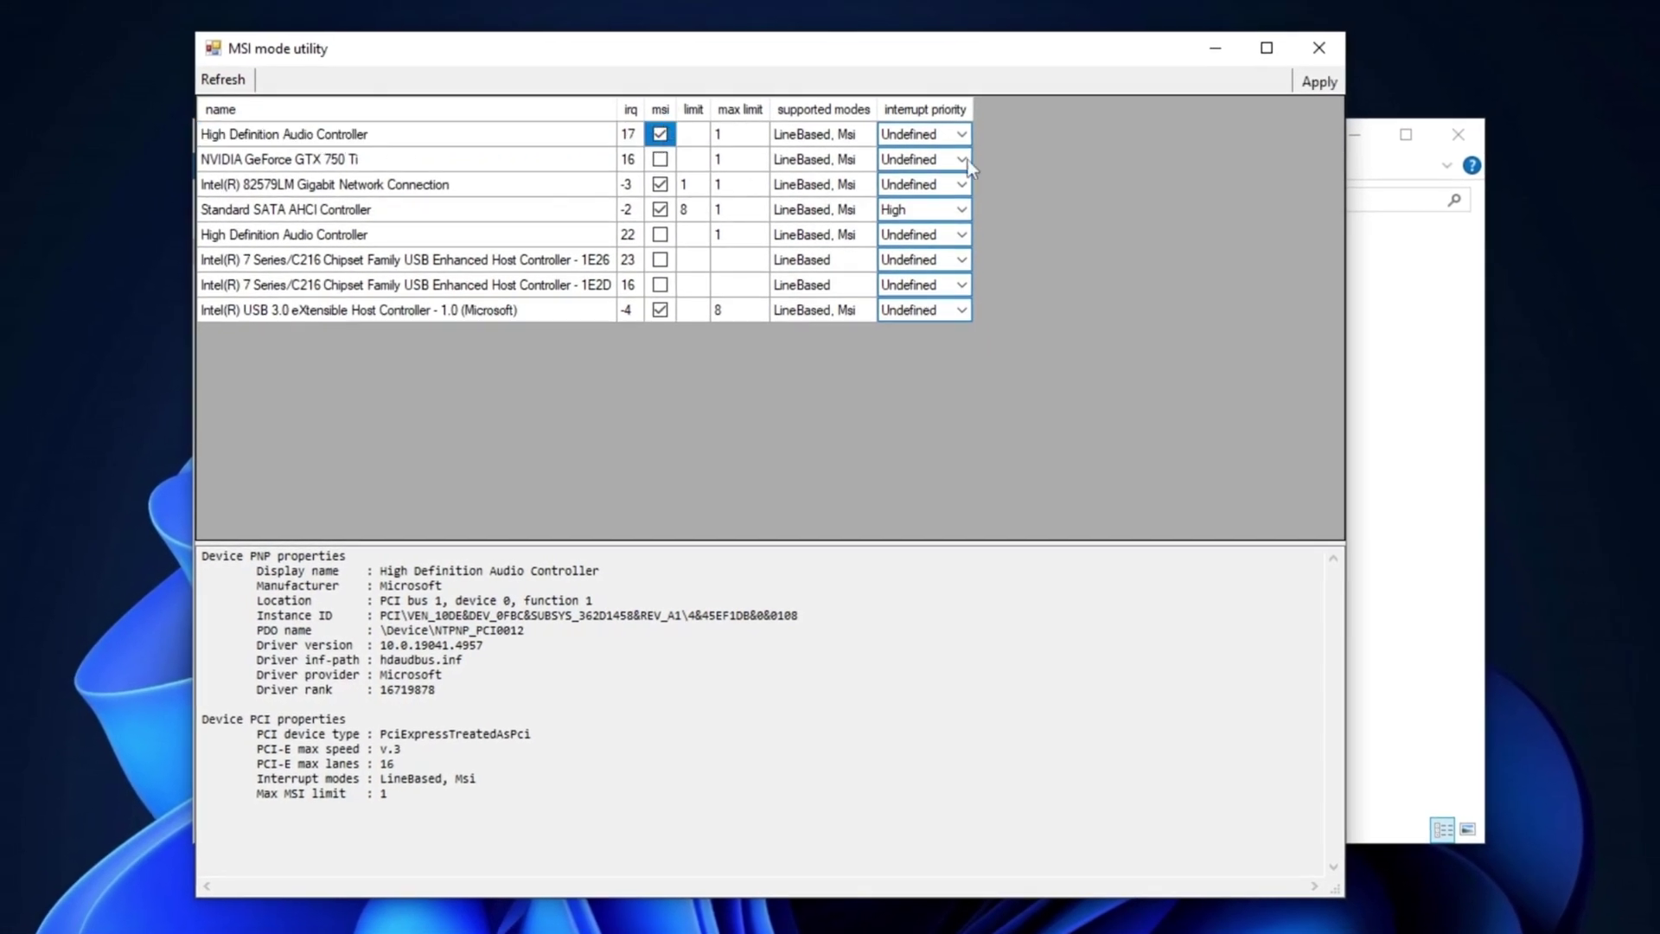
left_click(960, 134)
left_click(895, 202)
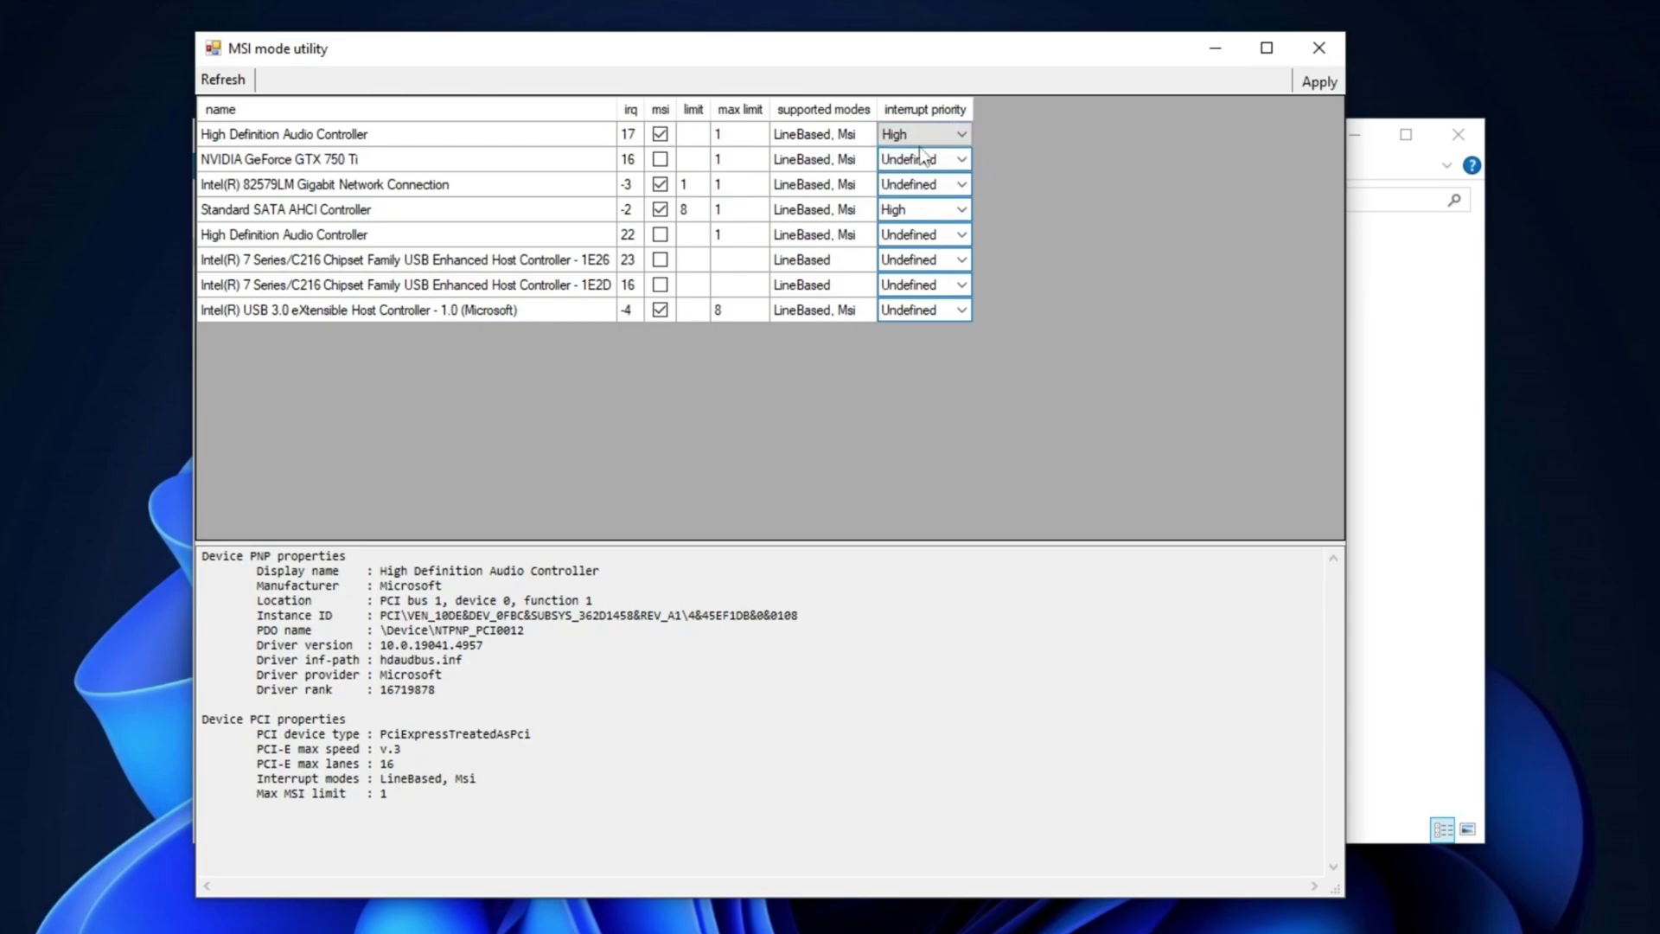
Enable MSI mode for the NVIDIA GeForce GTX 750 Ti and set its interrupt priority to High
left_click(229, 165)
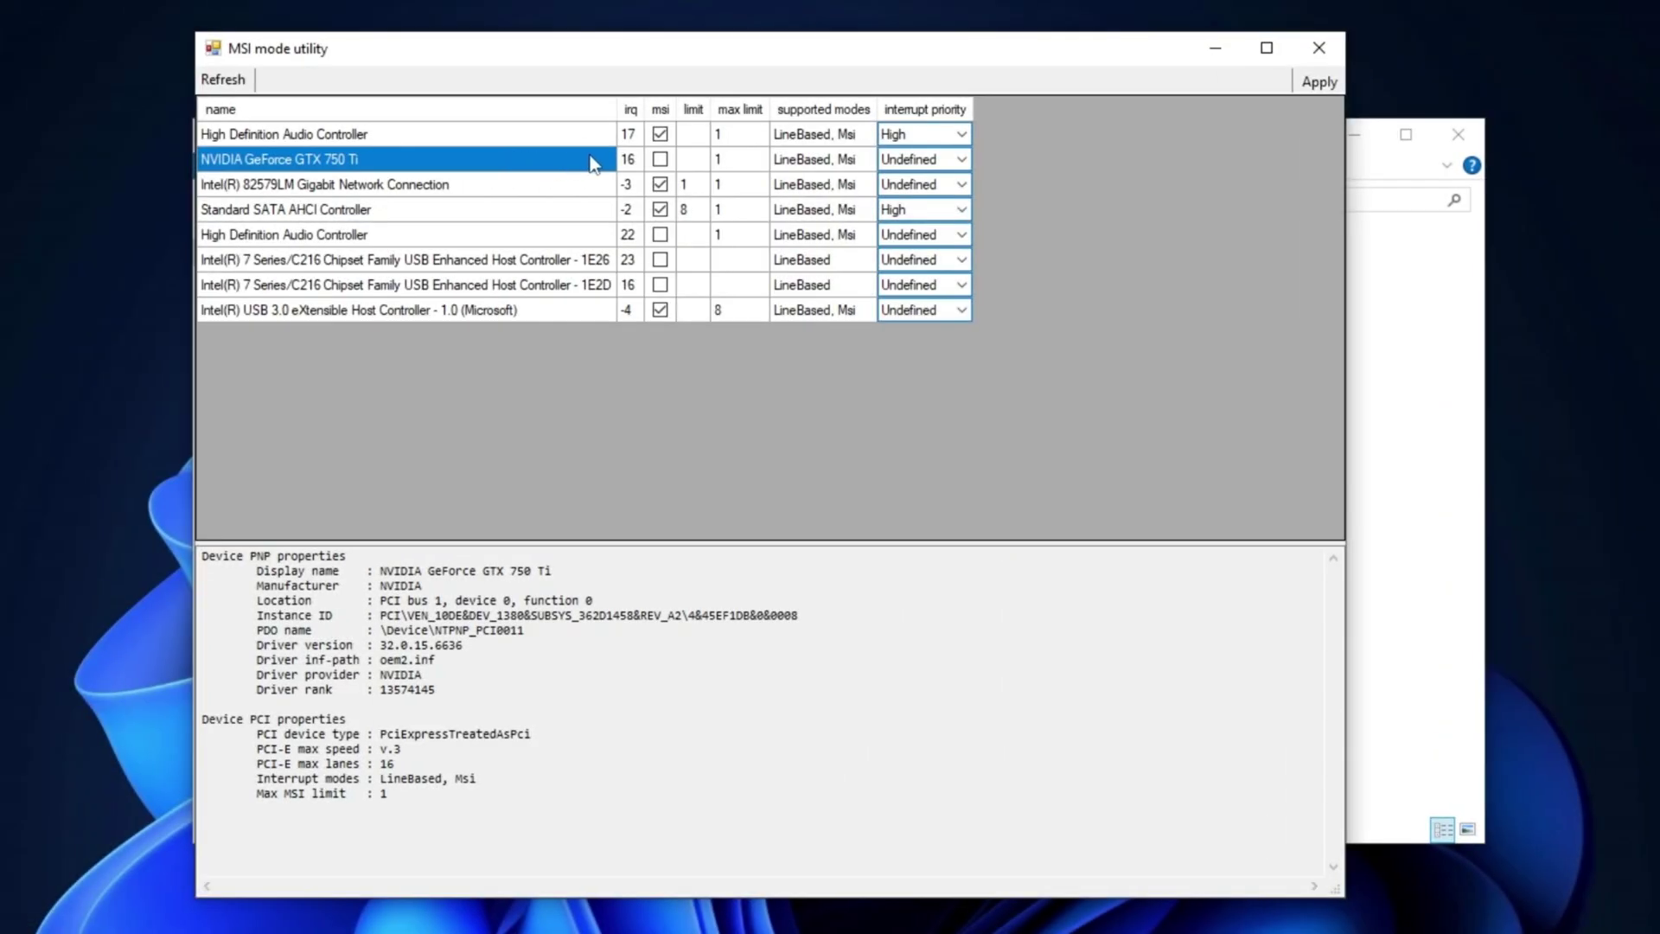
left_click(661, 159)
left_click(961, 160)
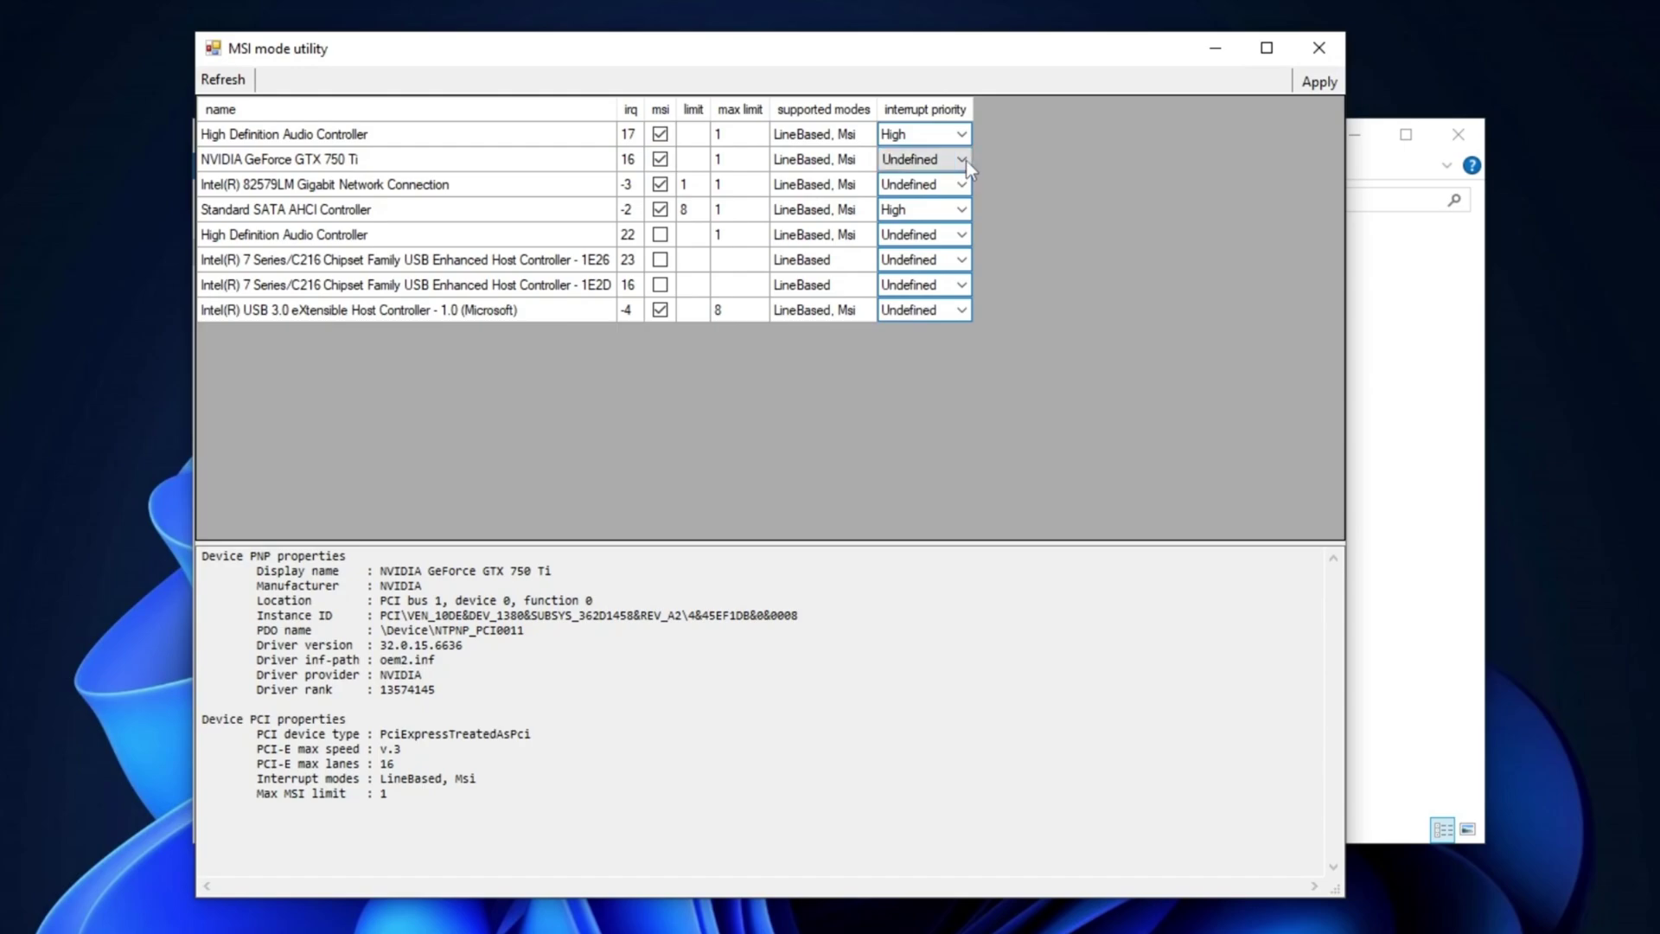
left_click(929, 231)
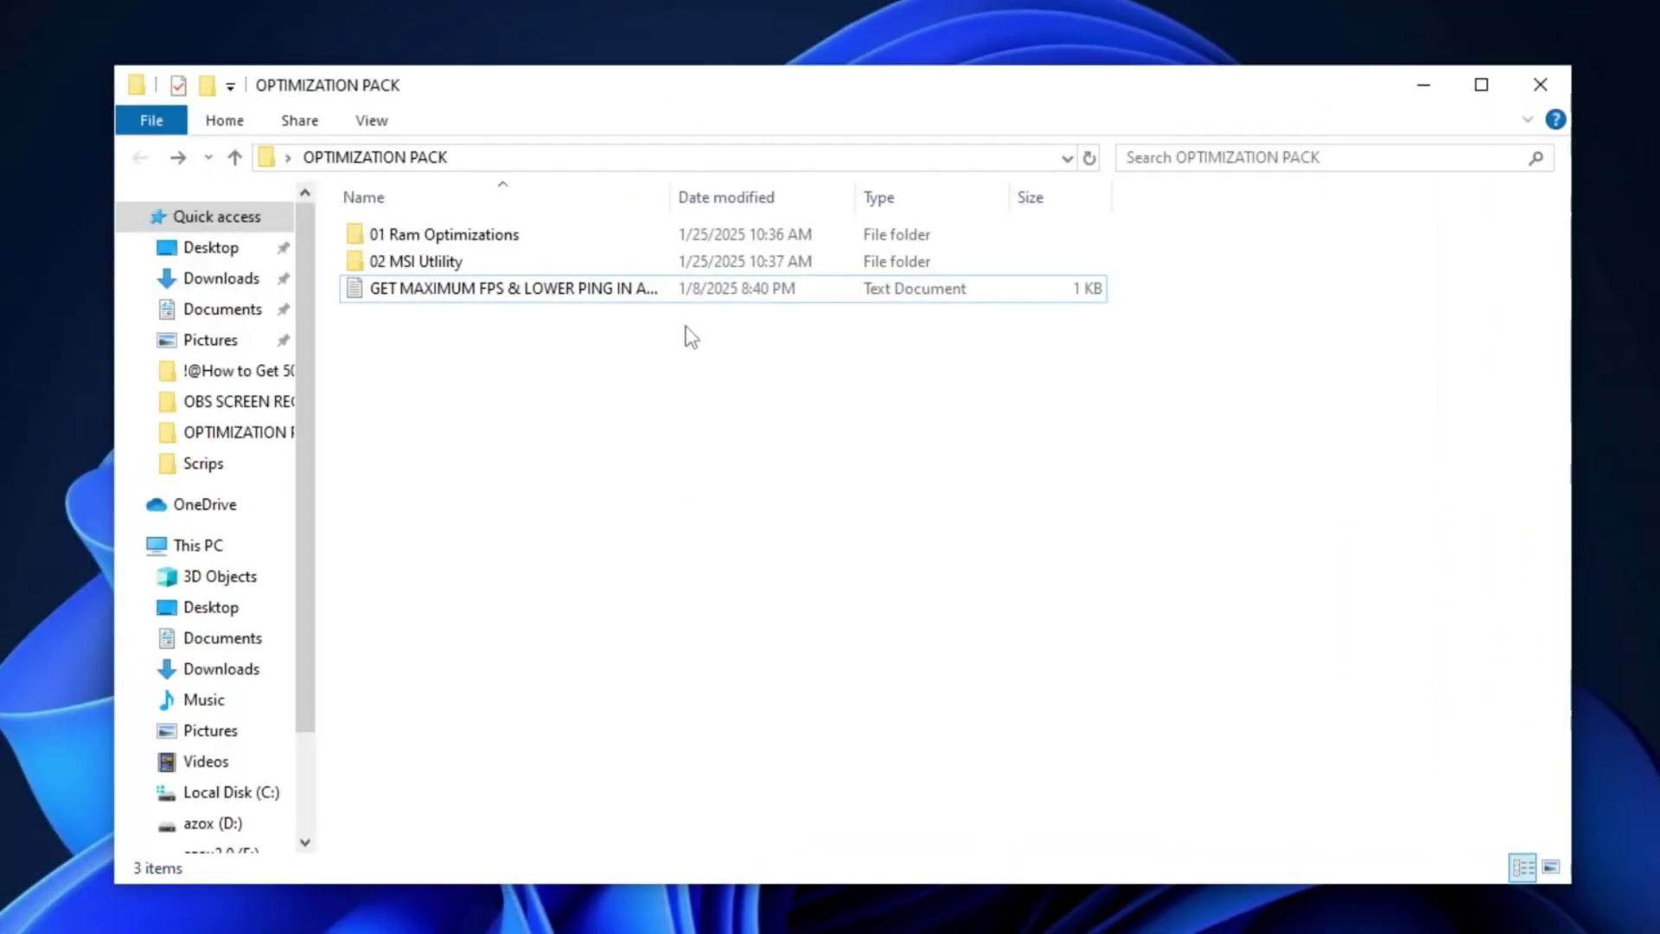
Open the GET MAXIMUM FPS & LOWER PING IN ANY GAME text document and select its software download link
left_click(478, 294)
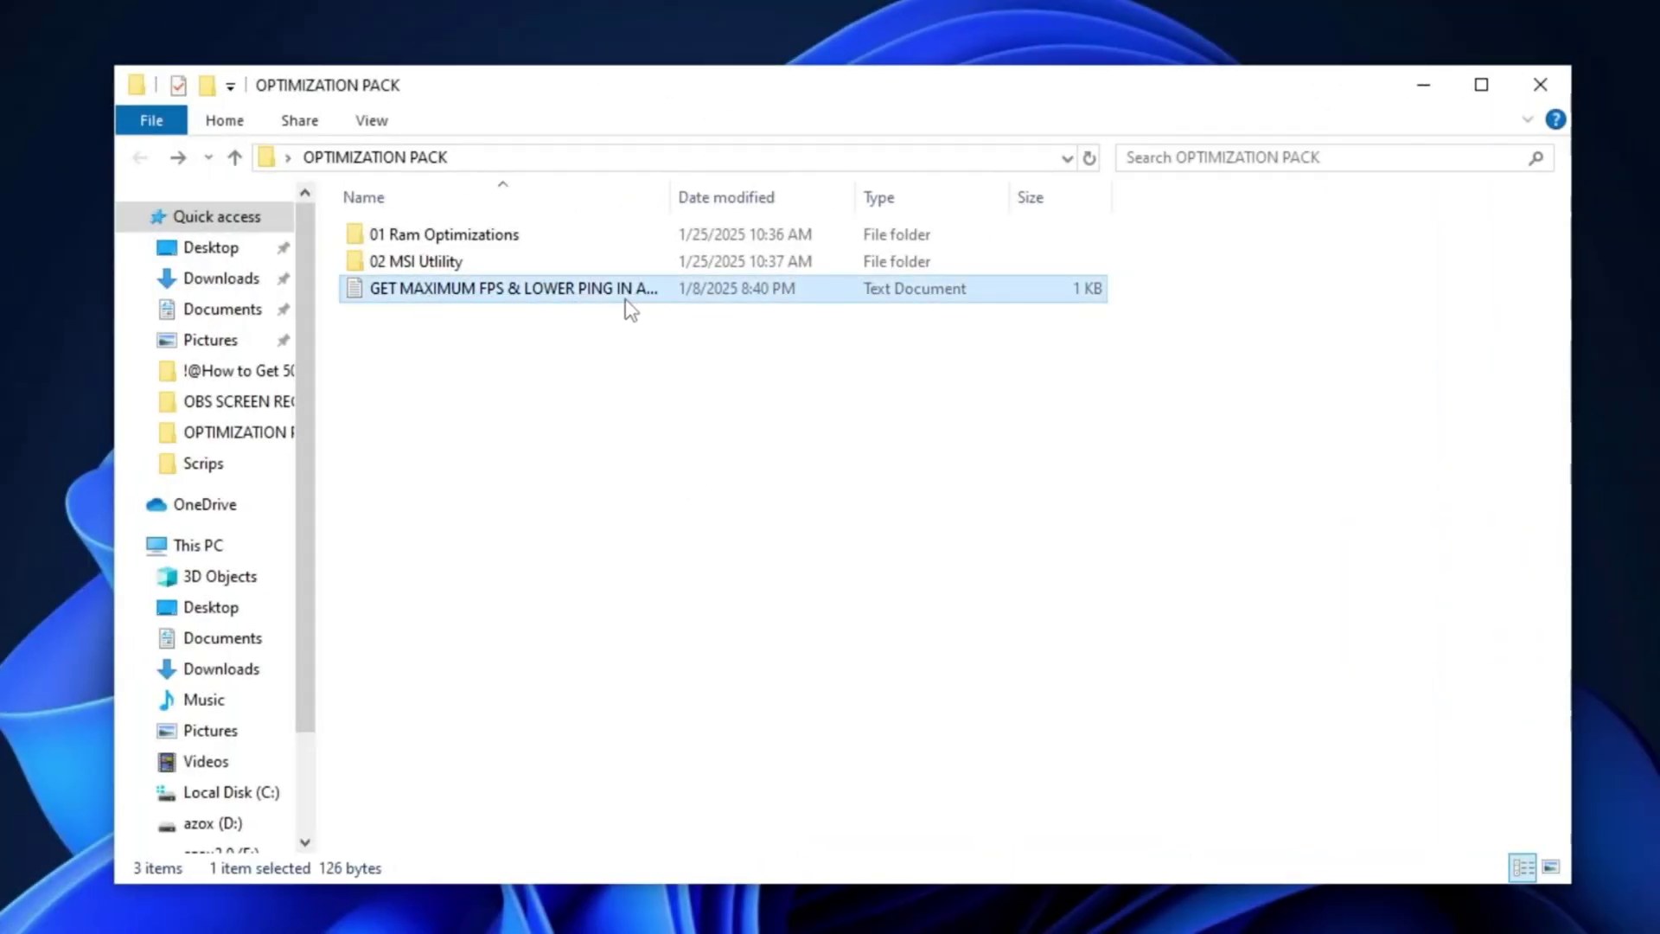
double_click(447, 298)
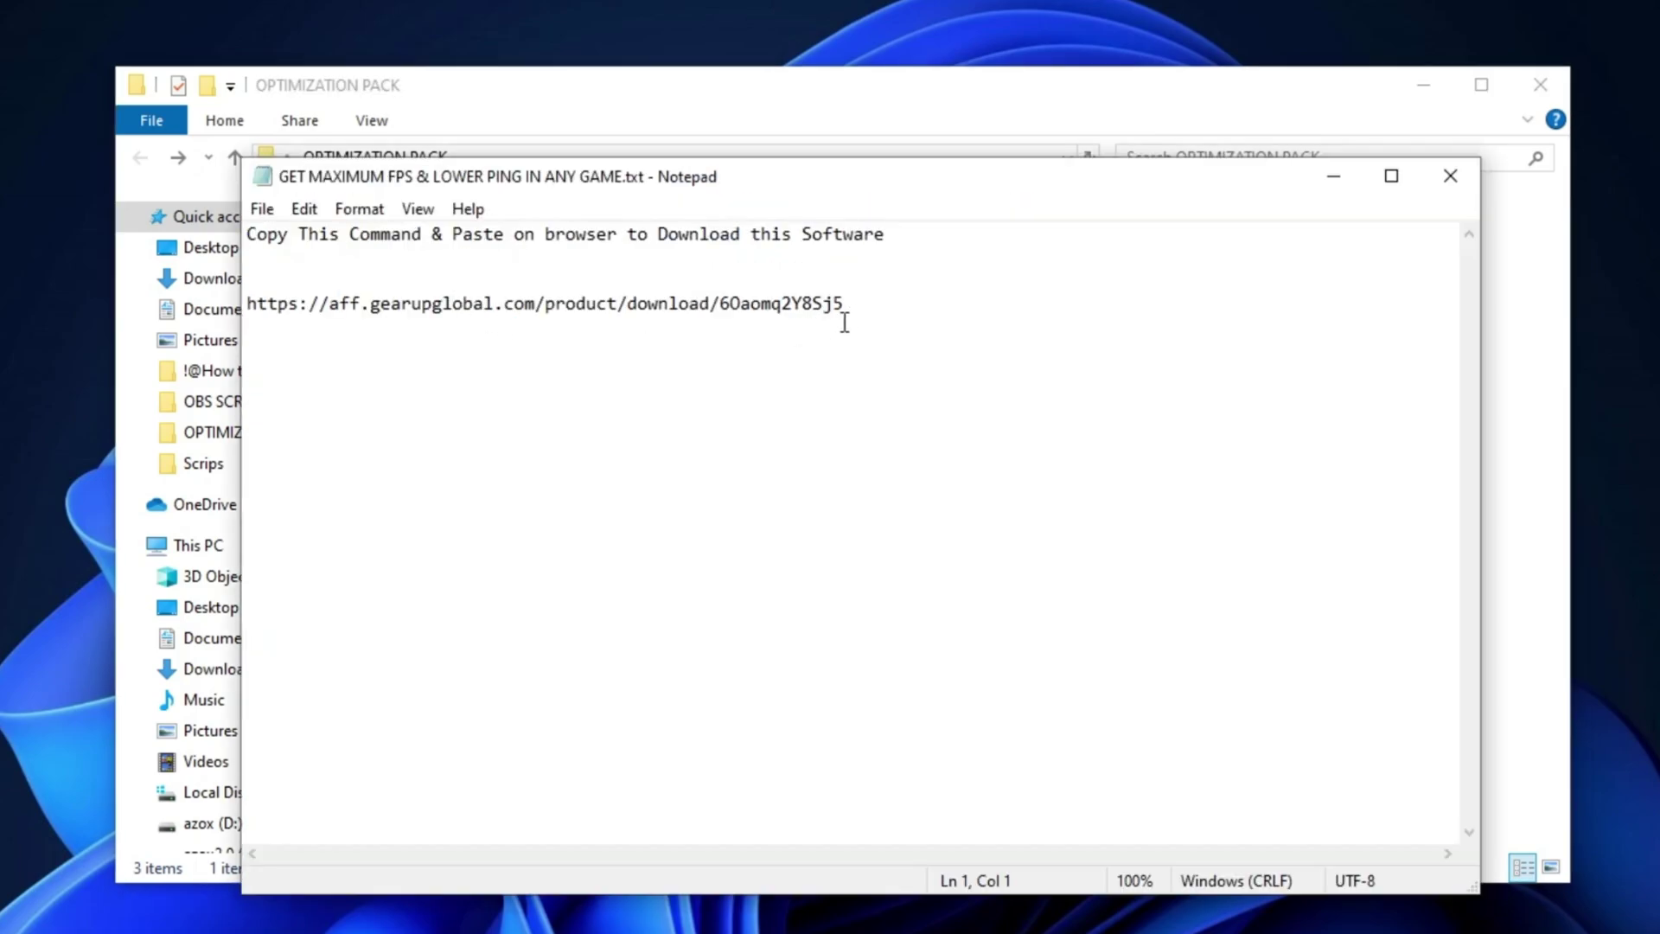
left_click_drag(860, 311, 242, 303)
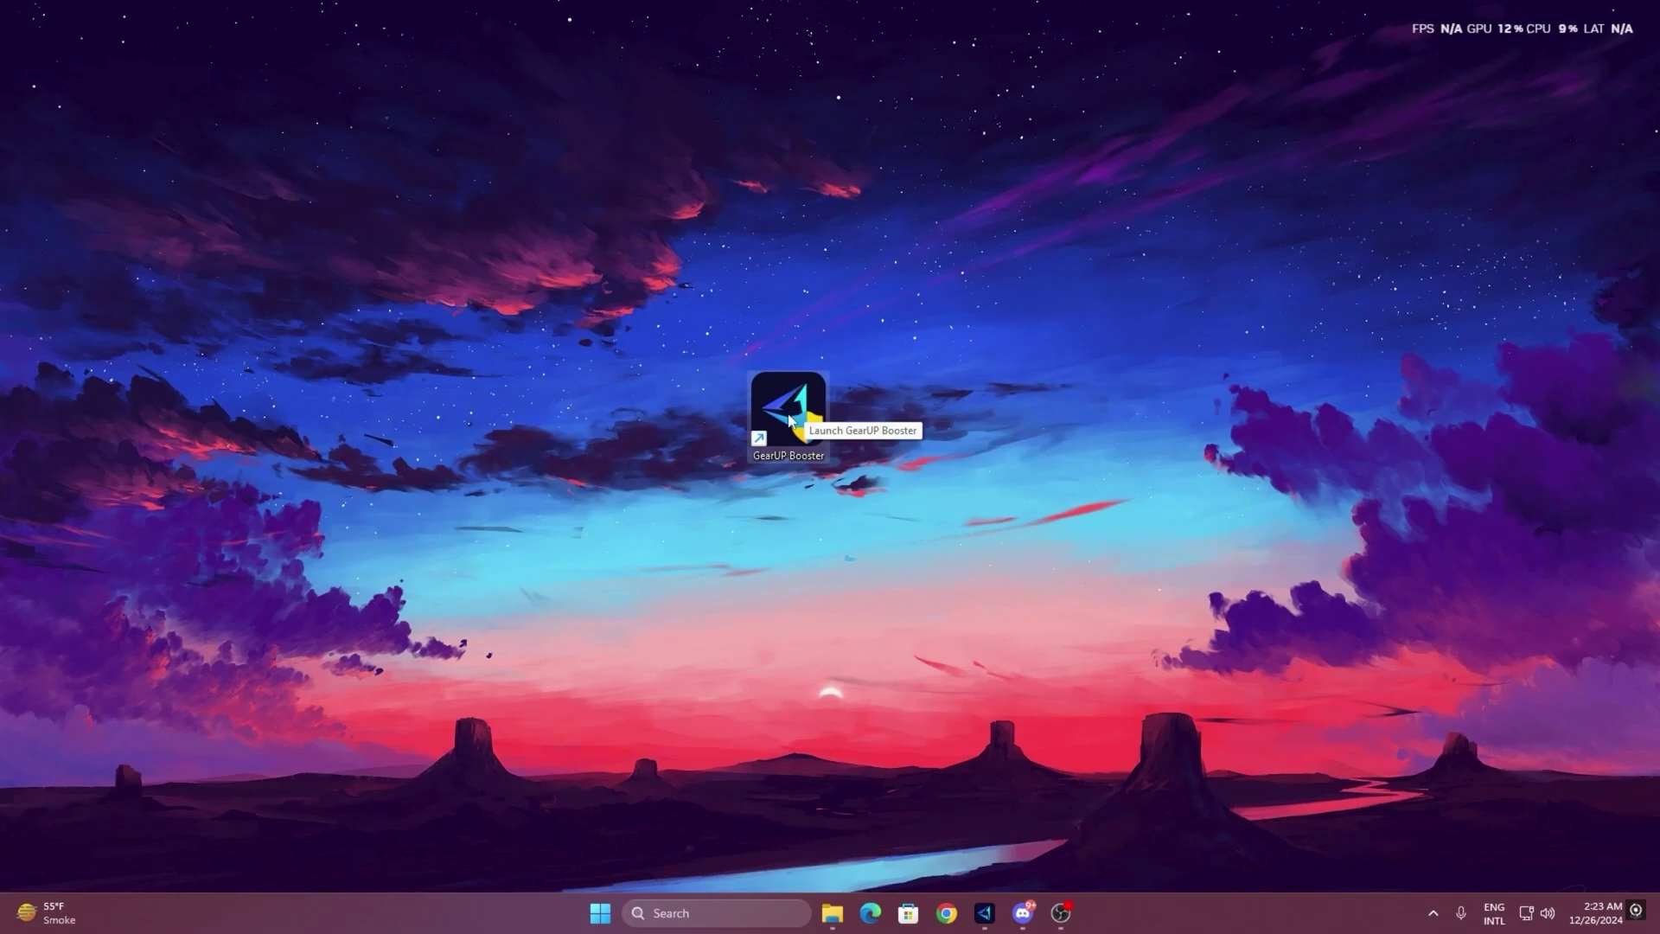
Launch GearUP Booster from the desktop and look over the games on its home page and in its popular games list
double_click(791, 424)
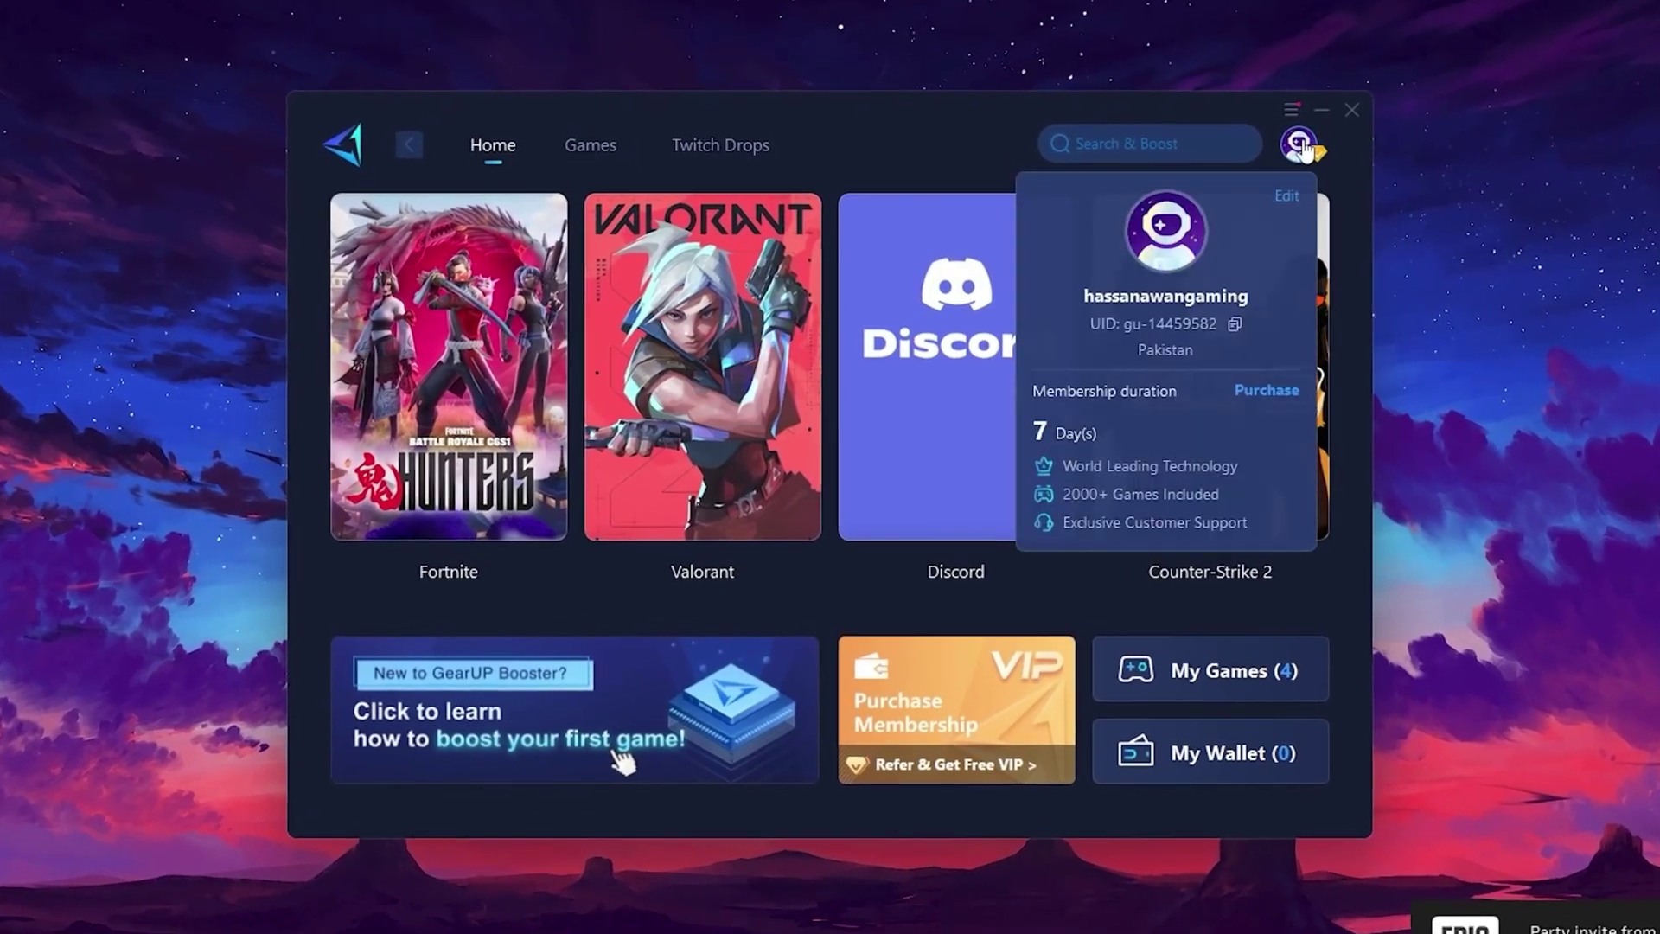
mouse_move(1123, 224)
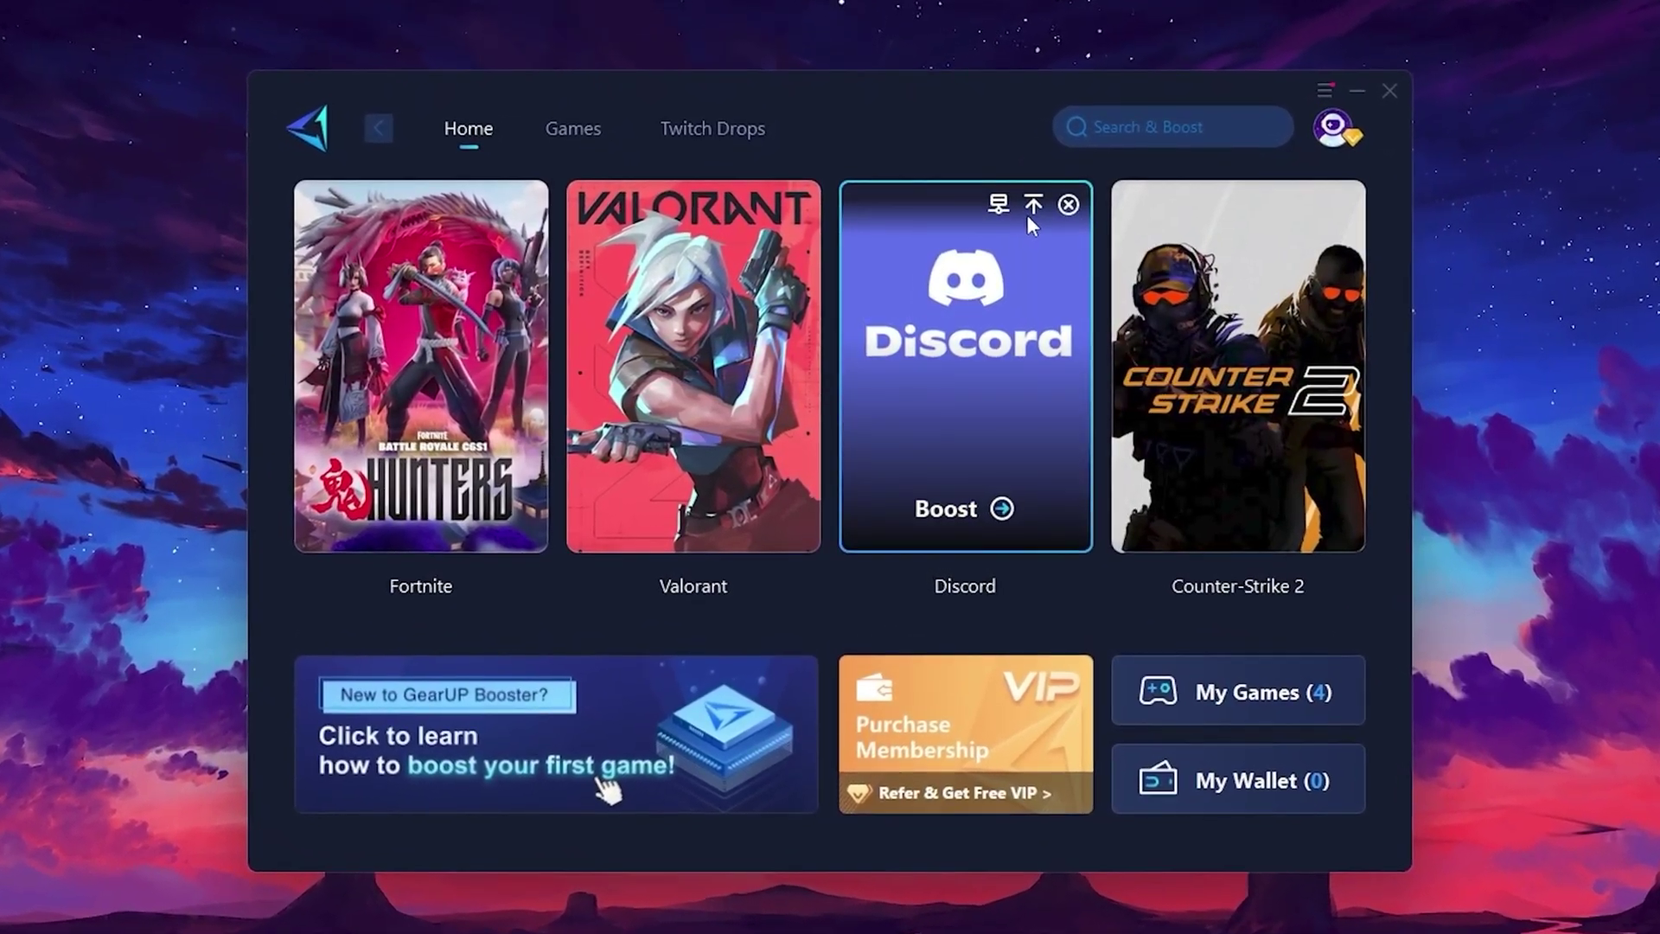
mouse_move(434, 300)
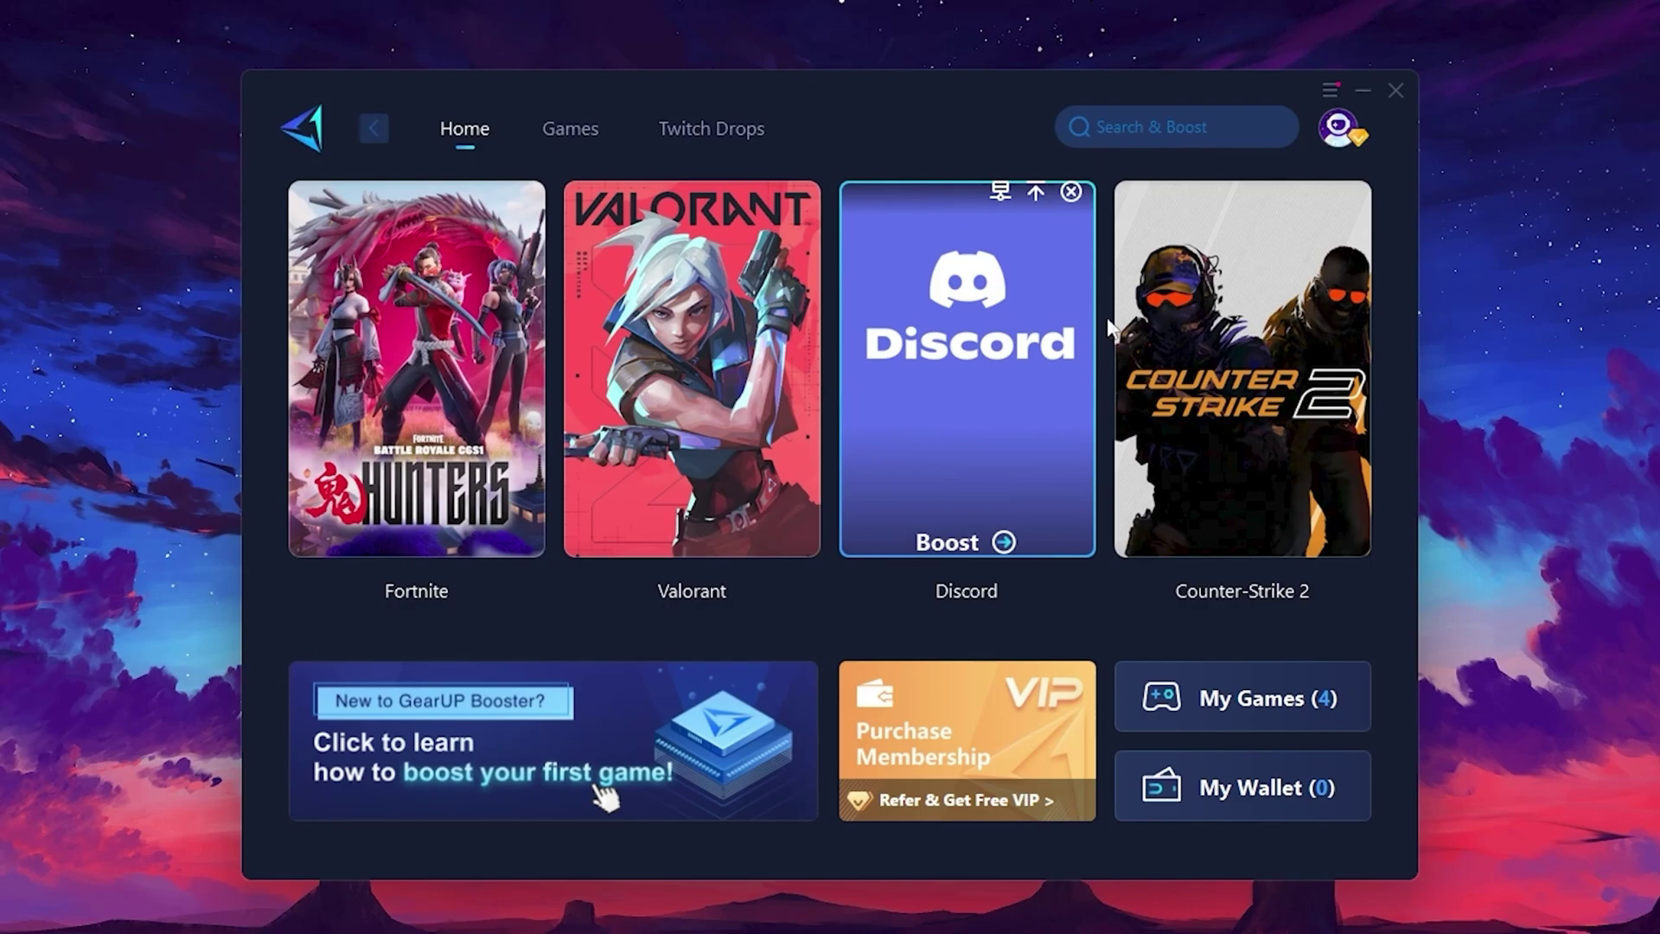
mouse_move(1264, 335)
left_click(566, 129)
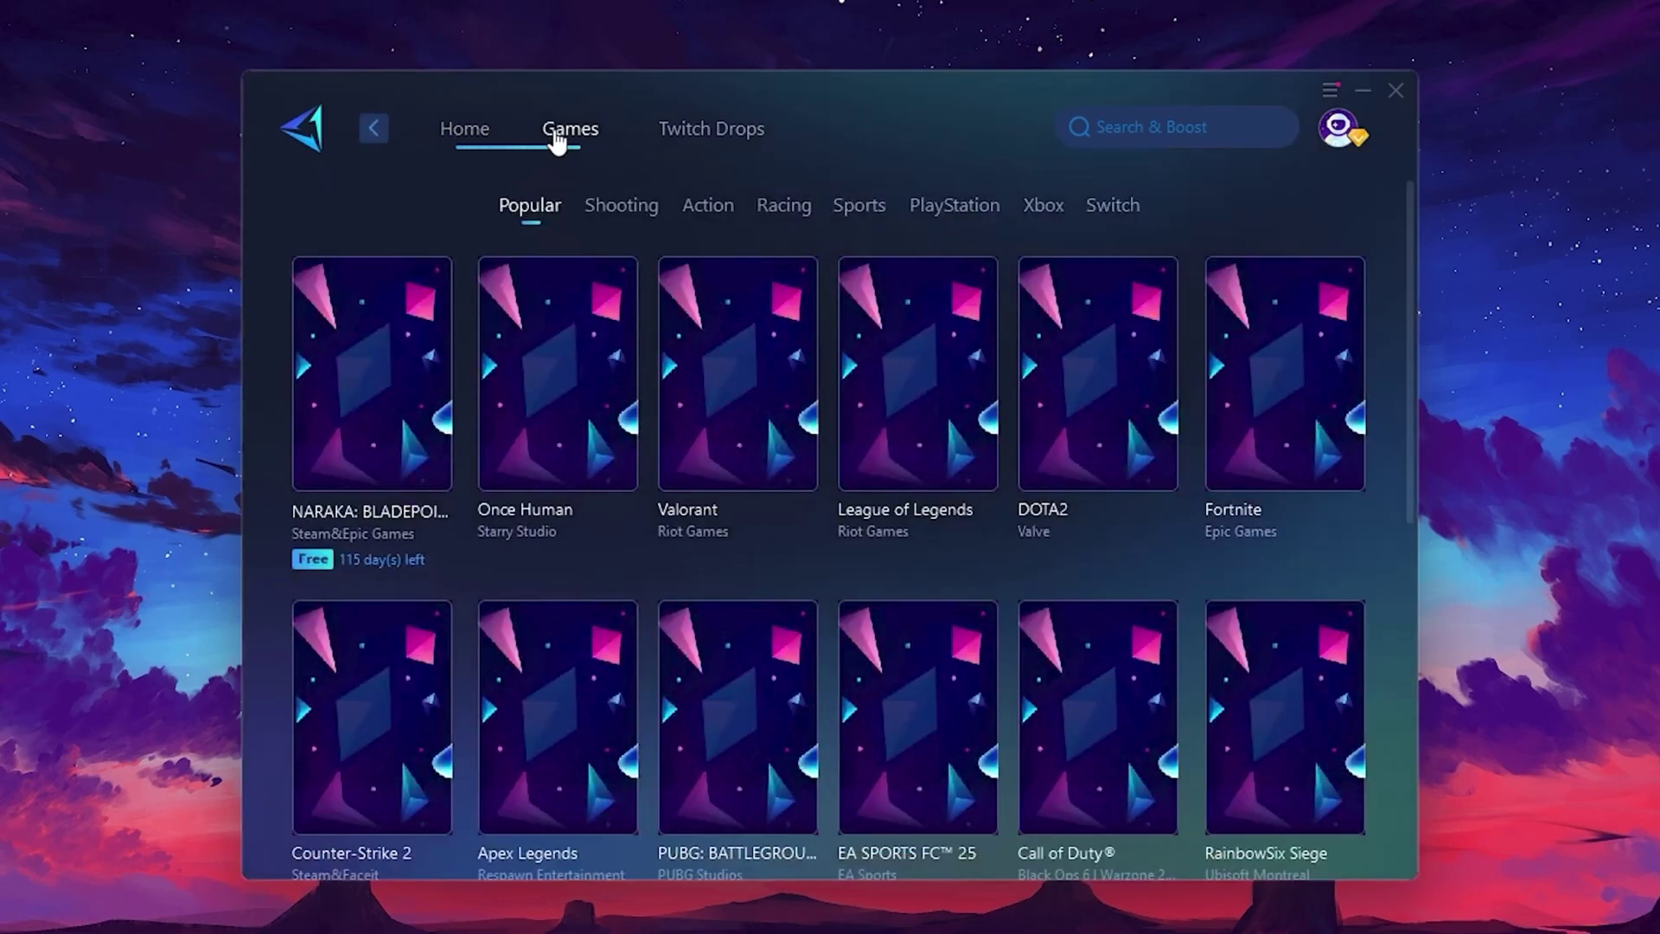
mouse_move(1144, 322)
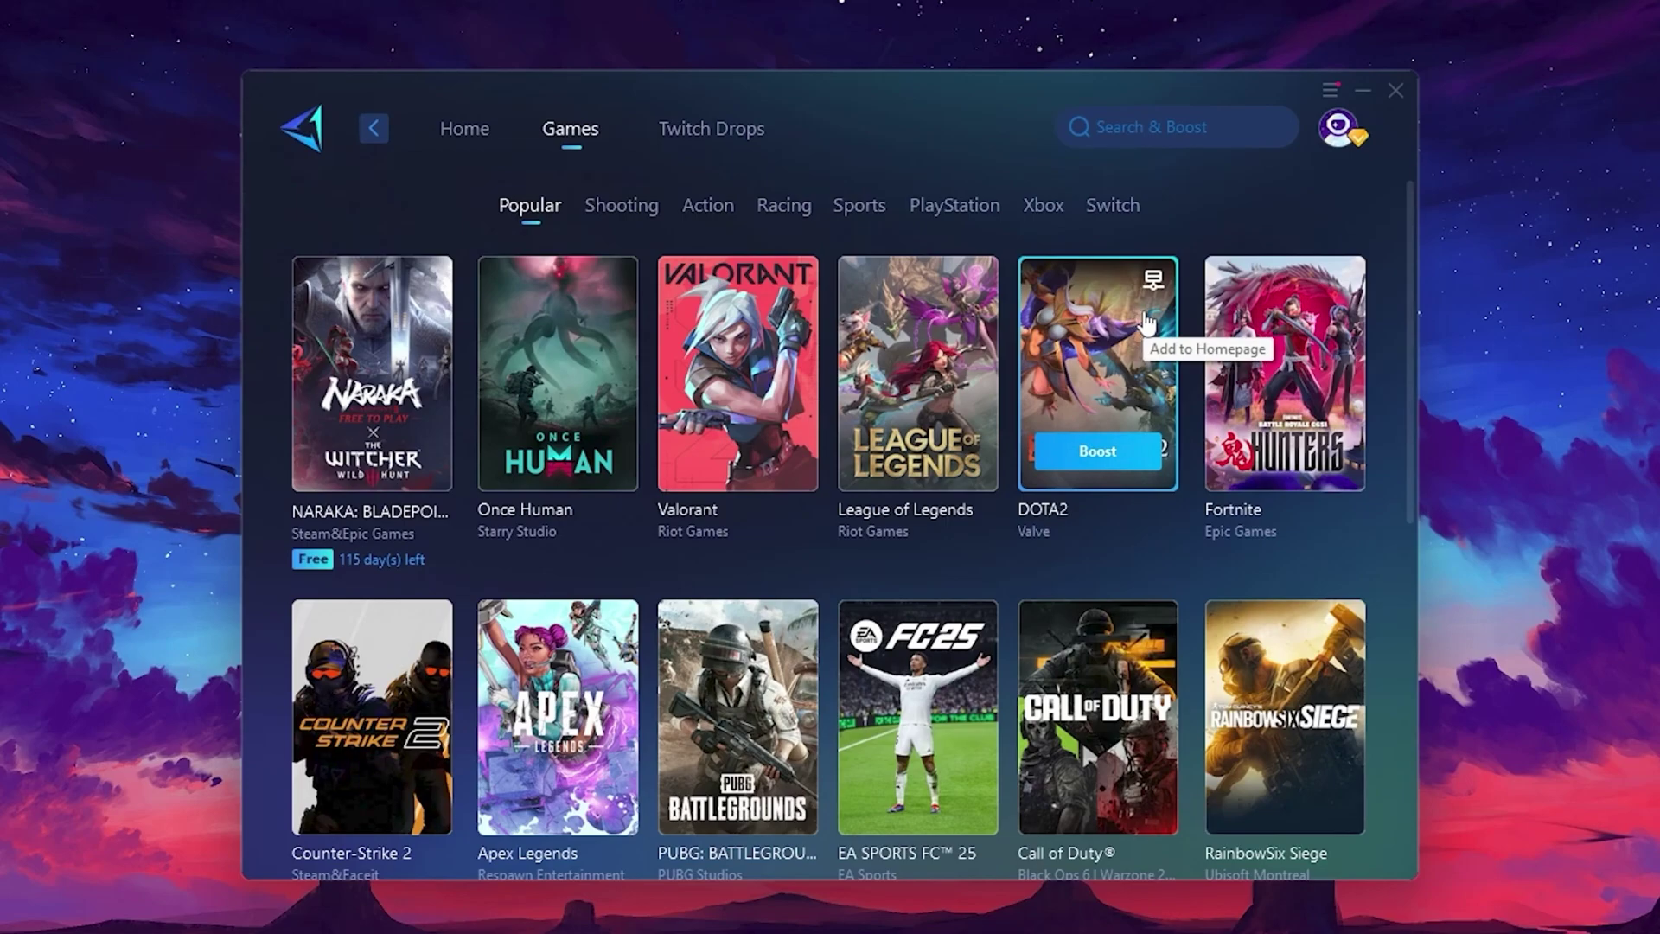
Start boosting Fortnite from the home page and check the selectable game server regions
left_click(467, 134)
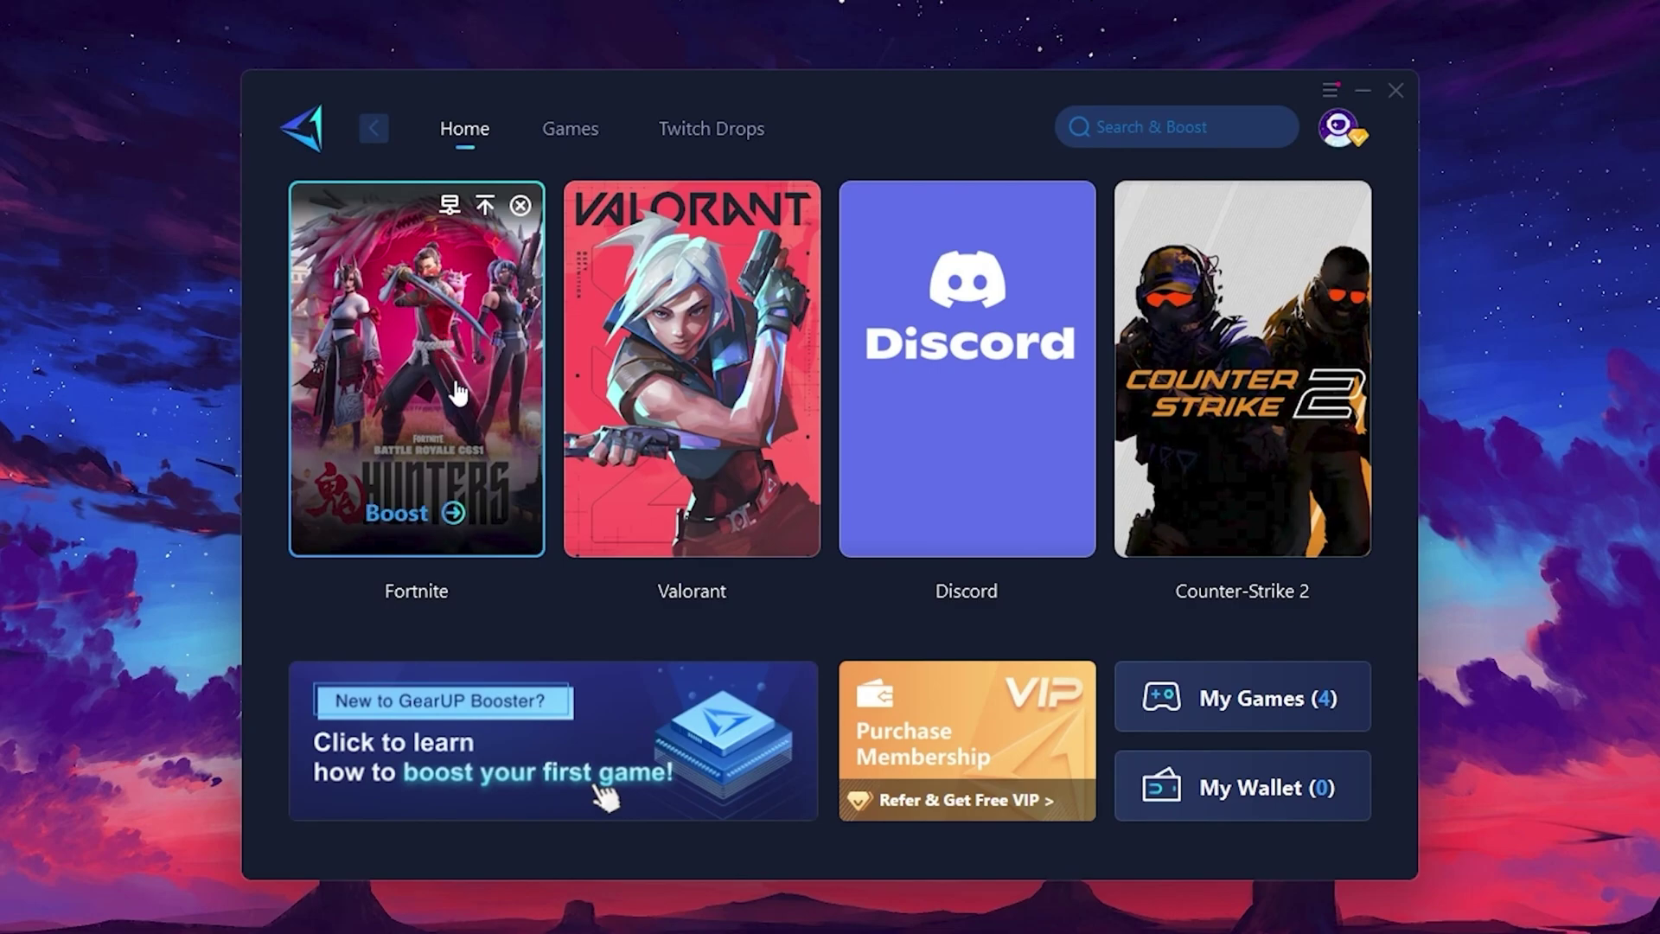
left_click(396, 514)
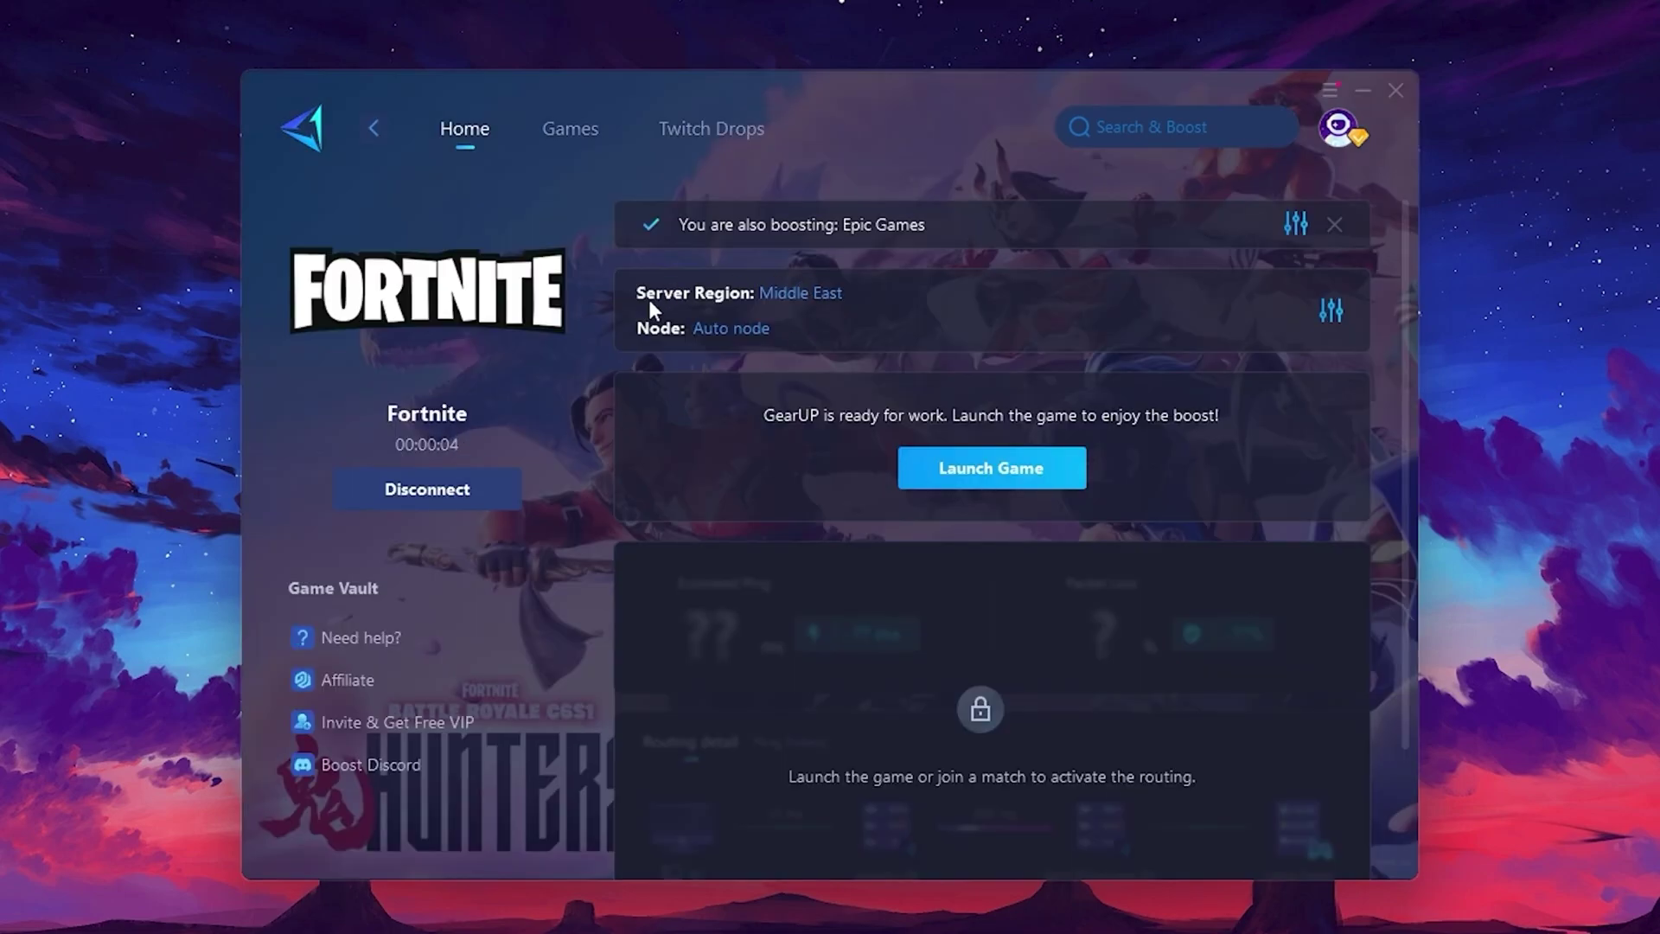
left_click(778, 293)
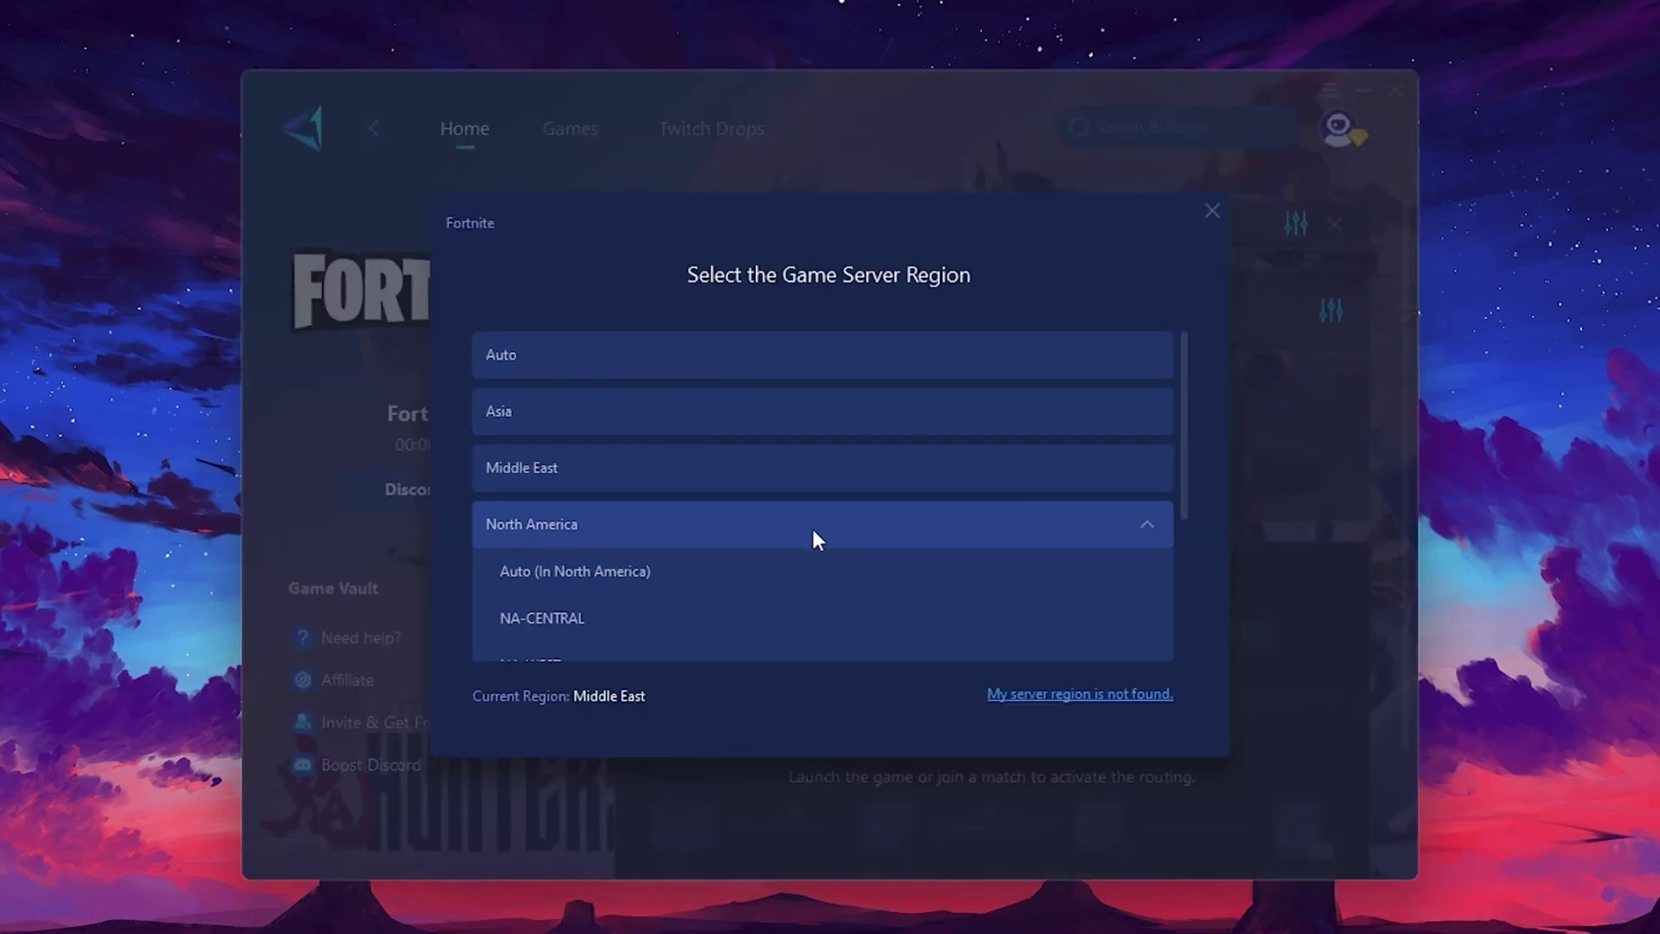
scroll(588, 458, "down", 1)
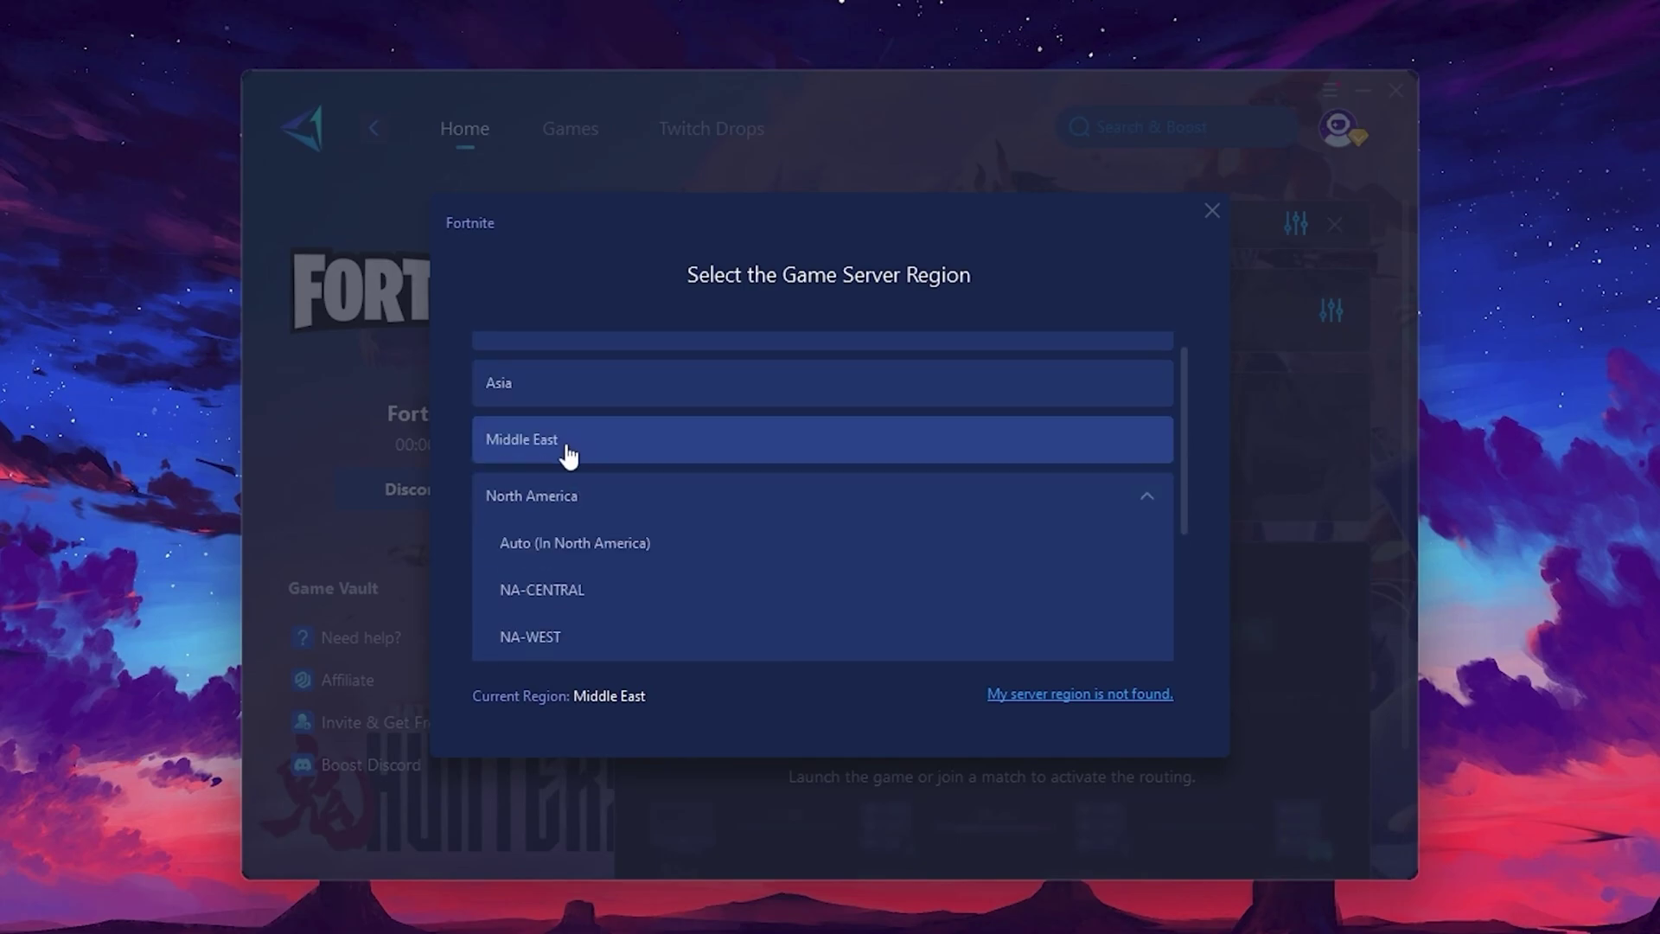
left_click(1211, 210)
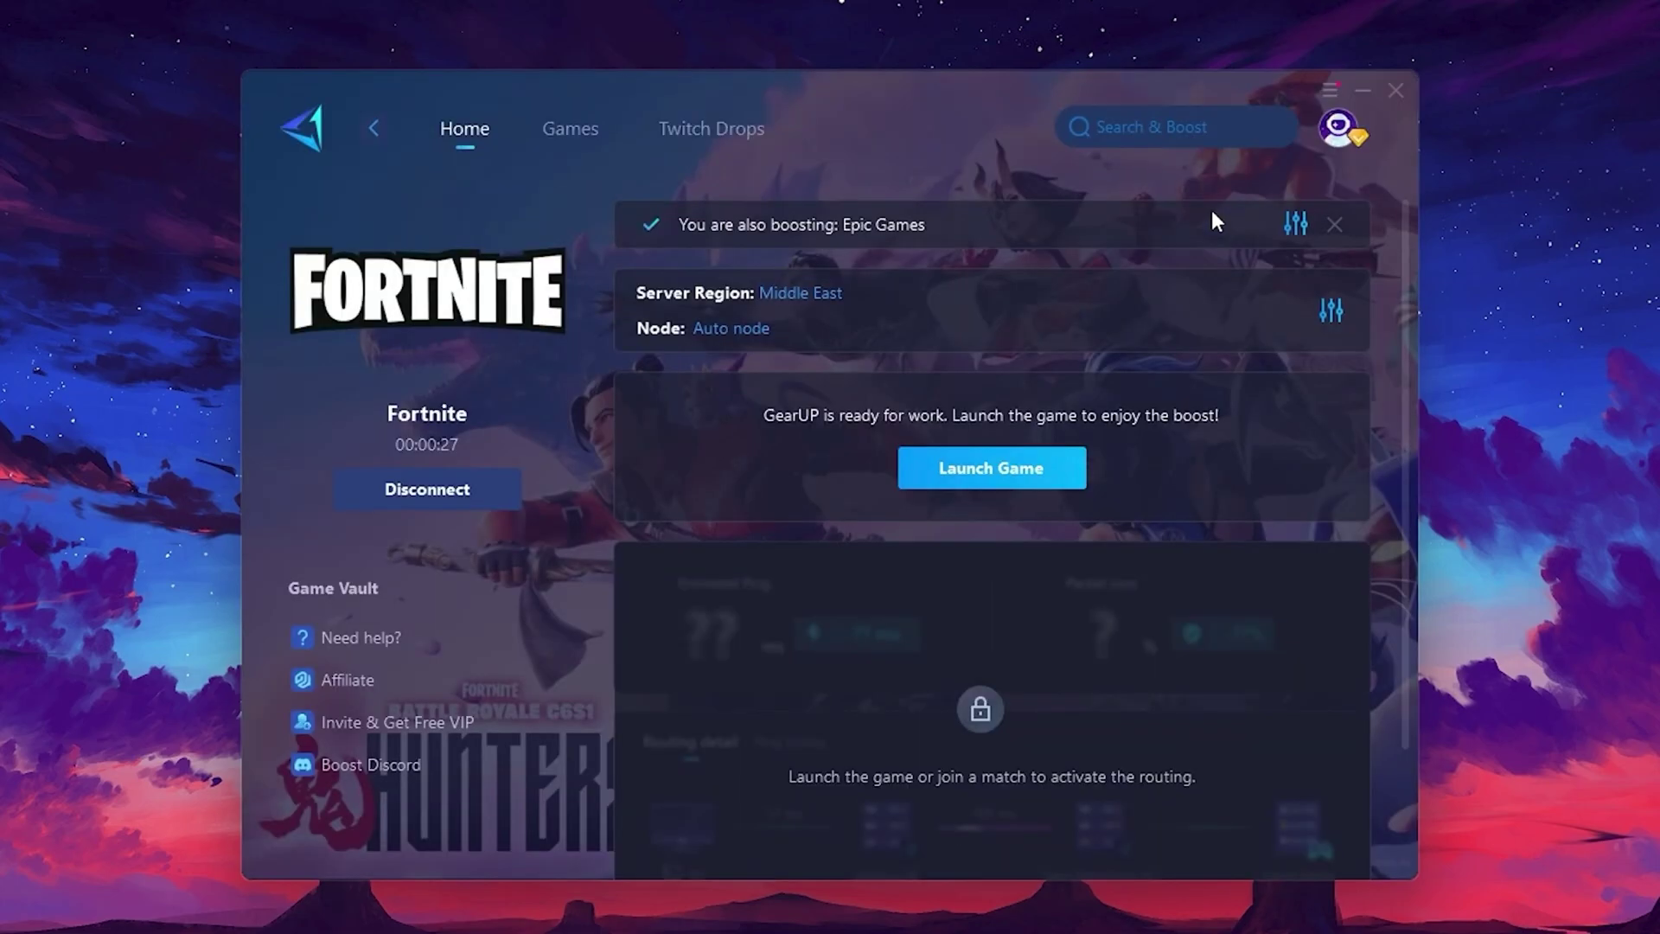
Review the available nodes, pings and modes for the Fortnite game server, and close the node list
left_click(723, 329)
scroll(860, 523, "down", 2)
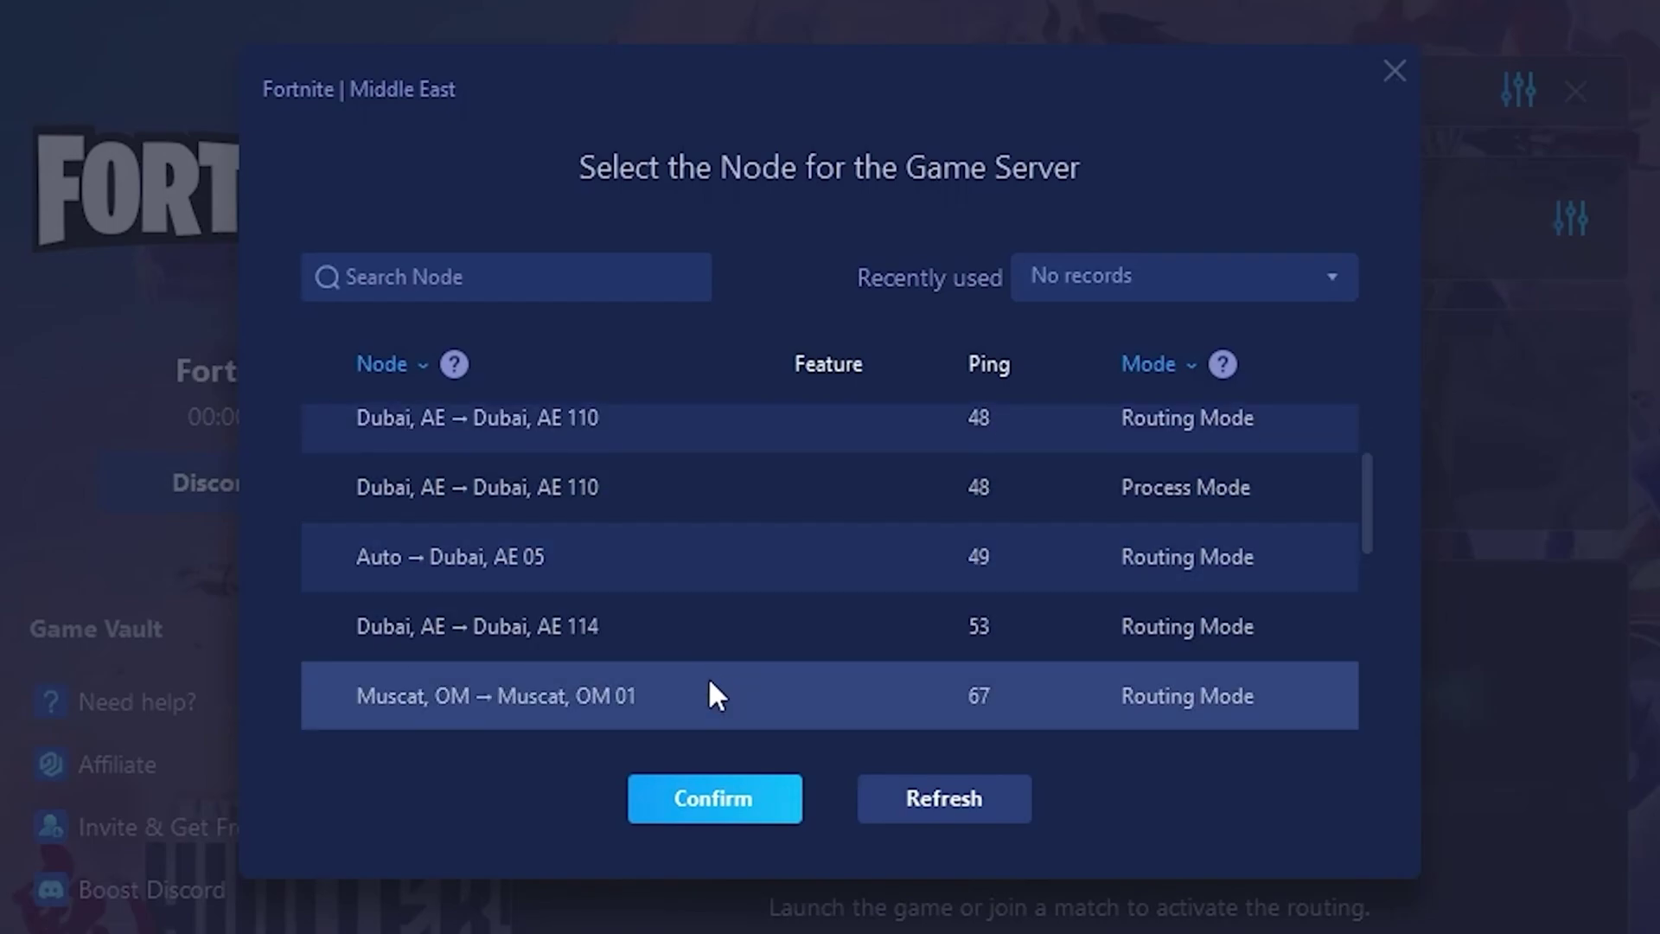
scroll(918, 538, "up", 2)
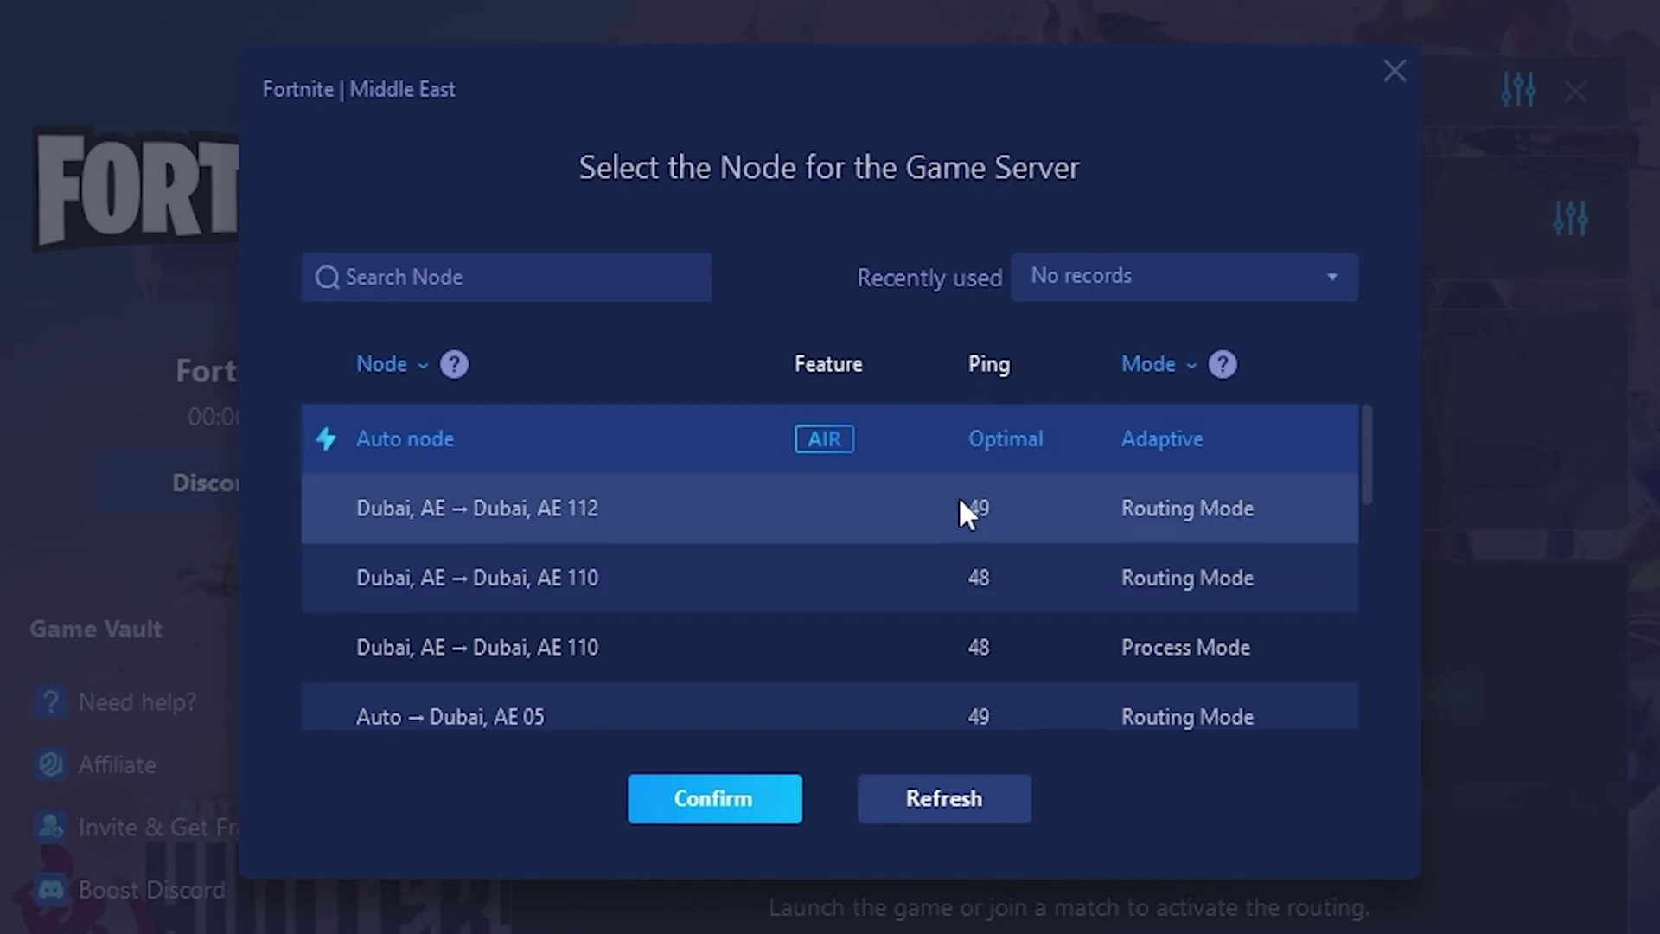
left_click(1395, 70)
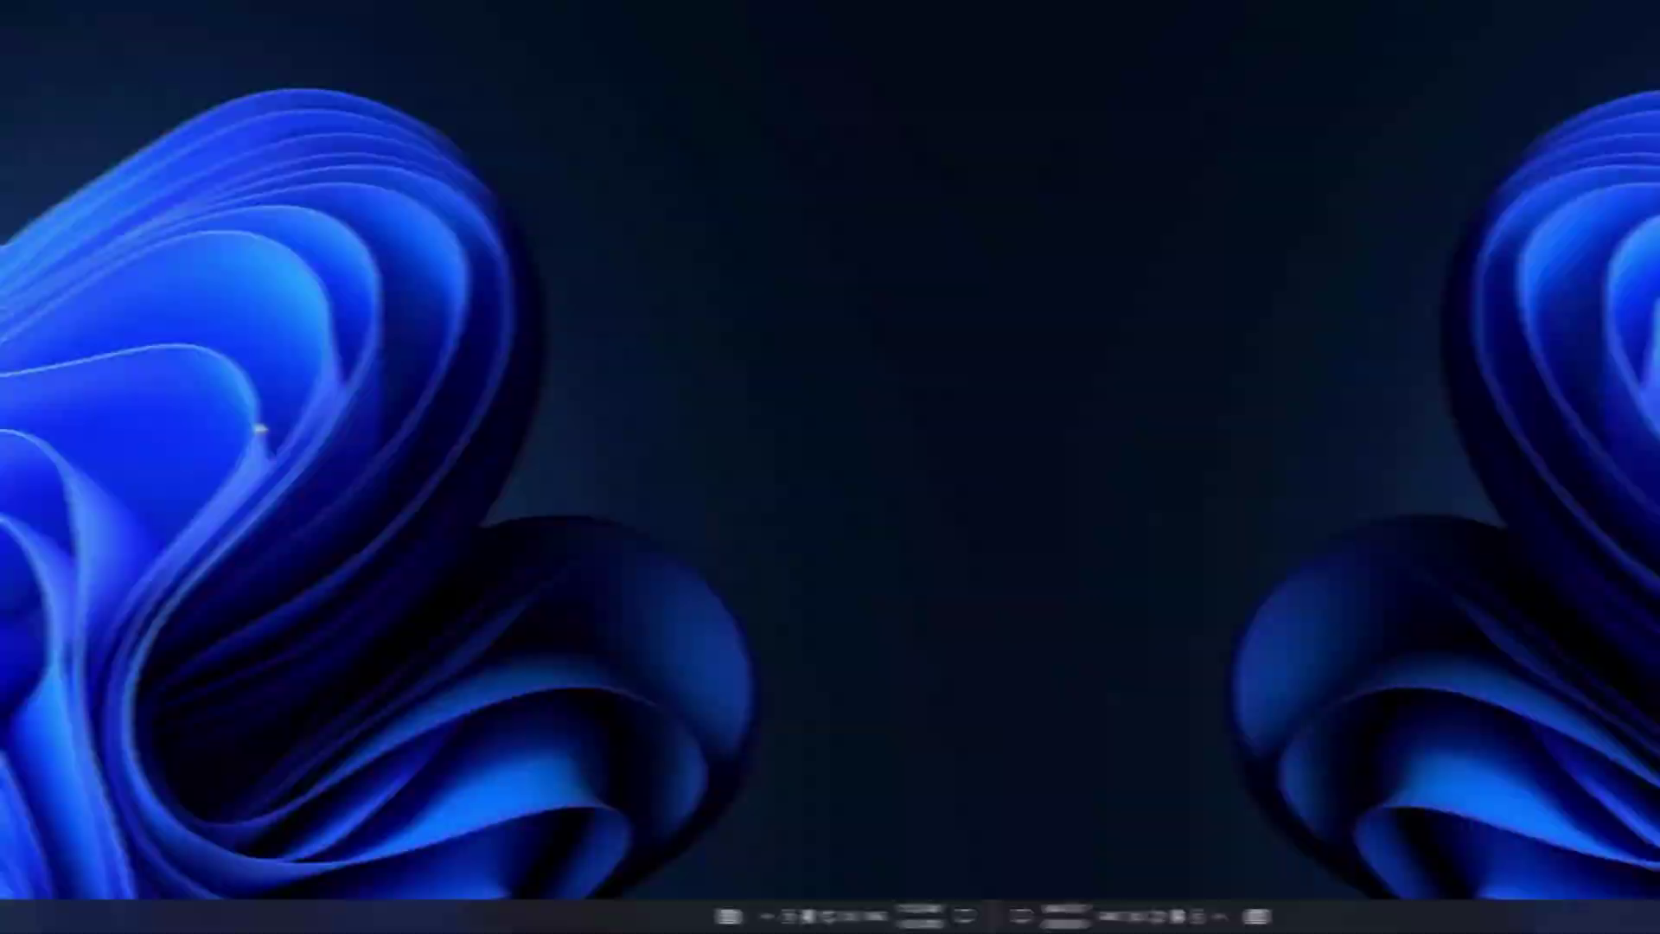
Start Command Prompt as administrator and run the command sfc / scannow
key("super")
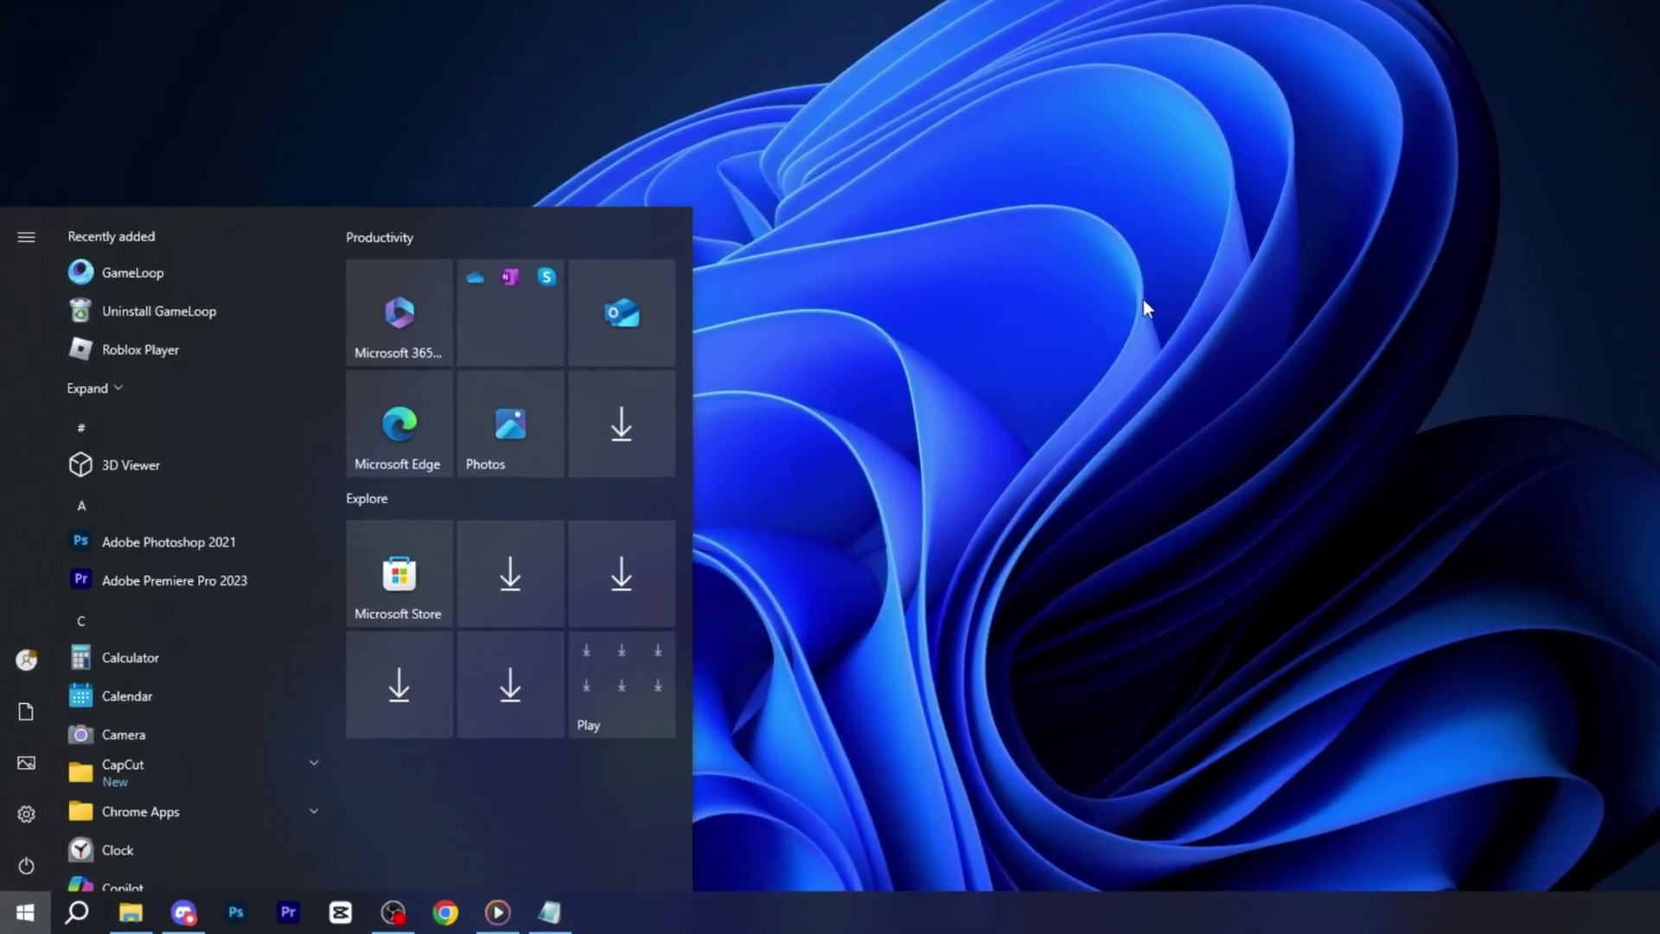
type("cmd")
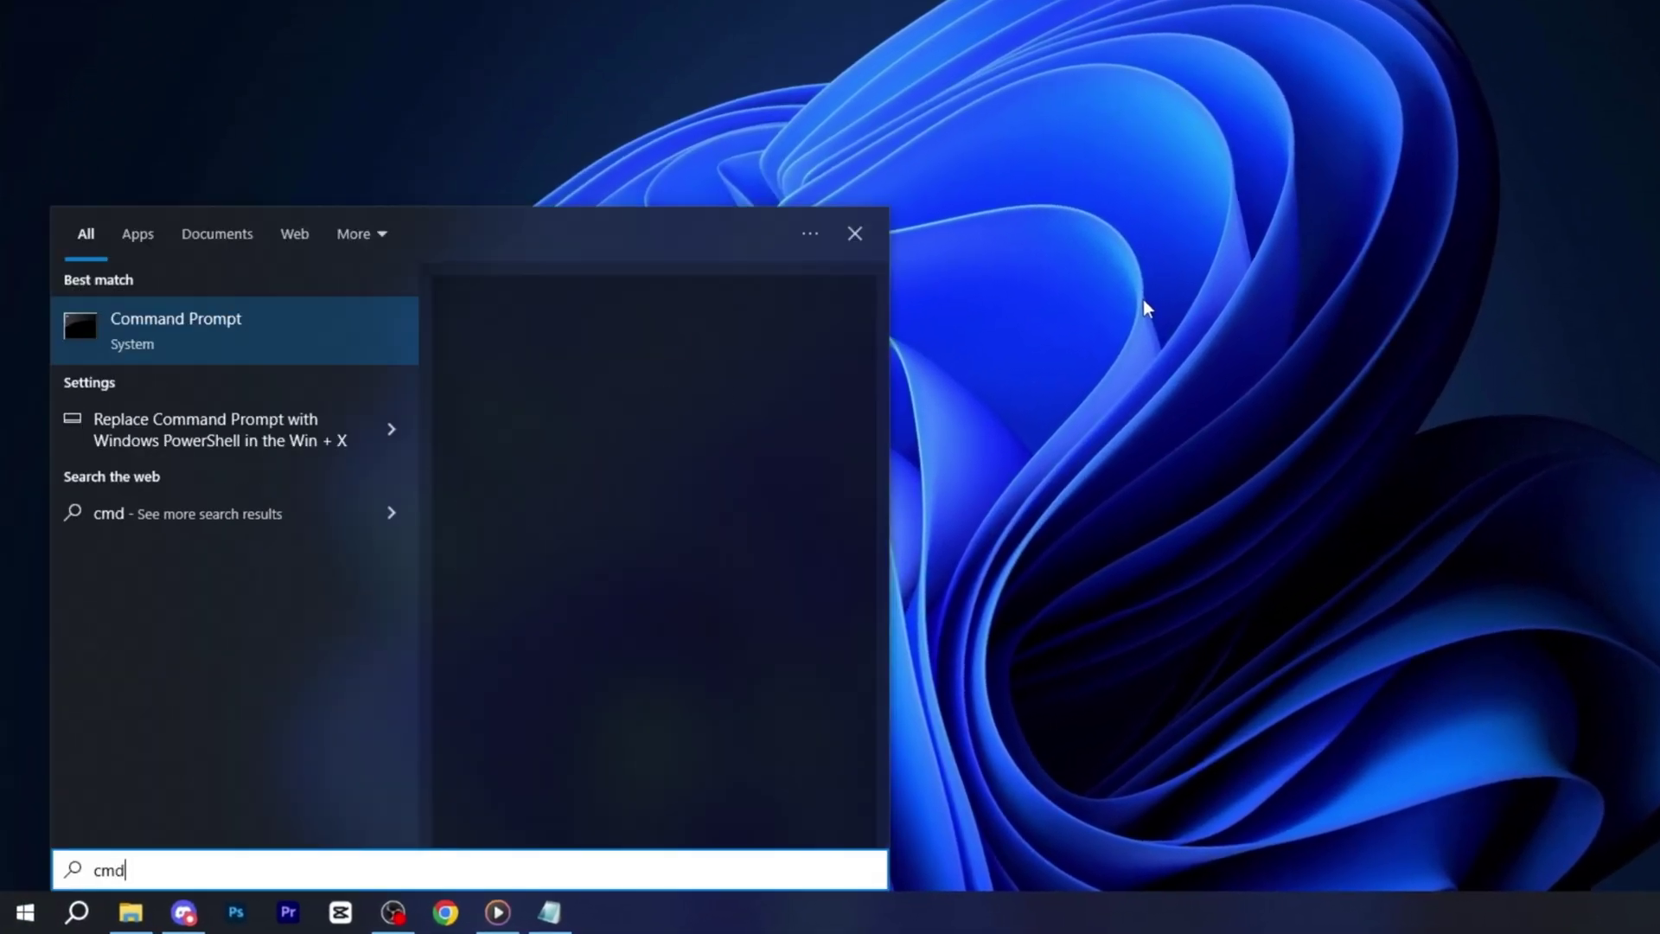
right_click(347, 323)
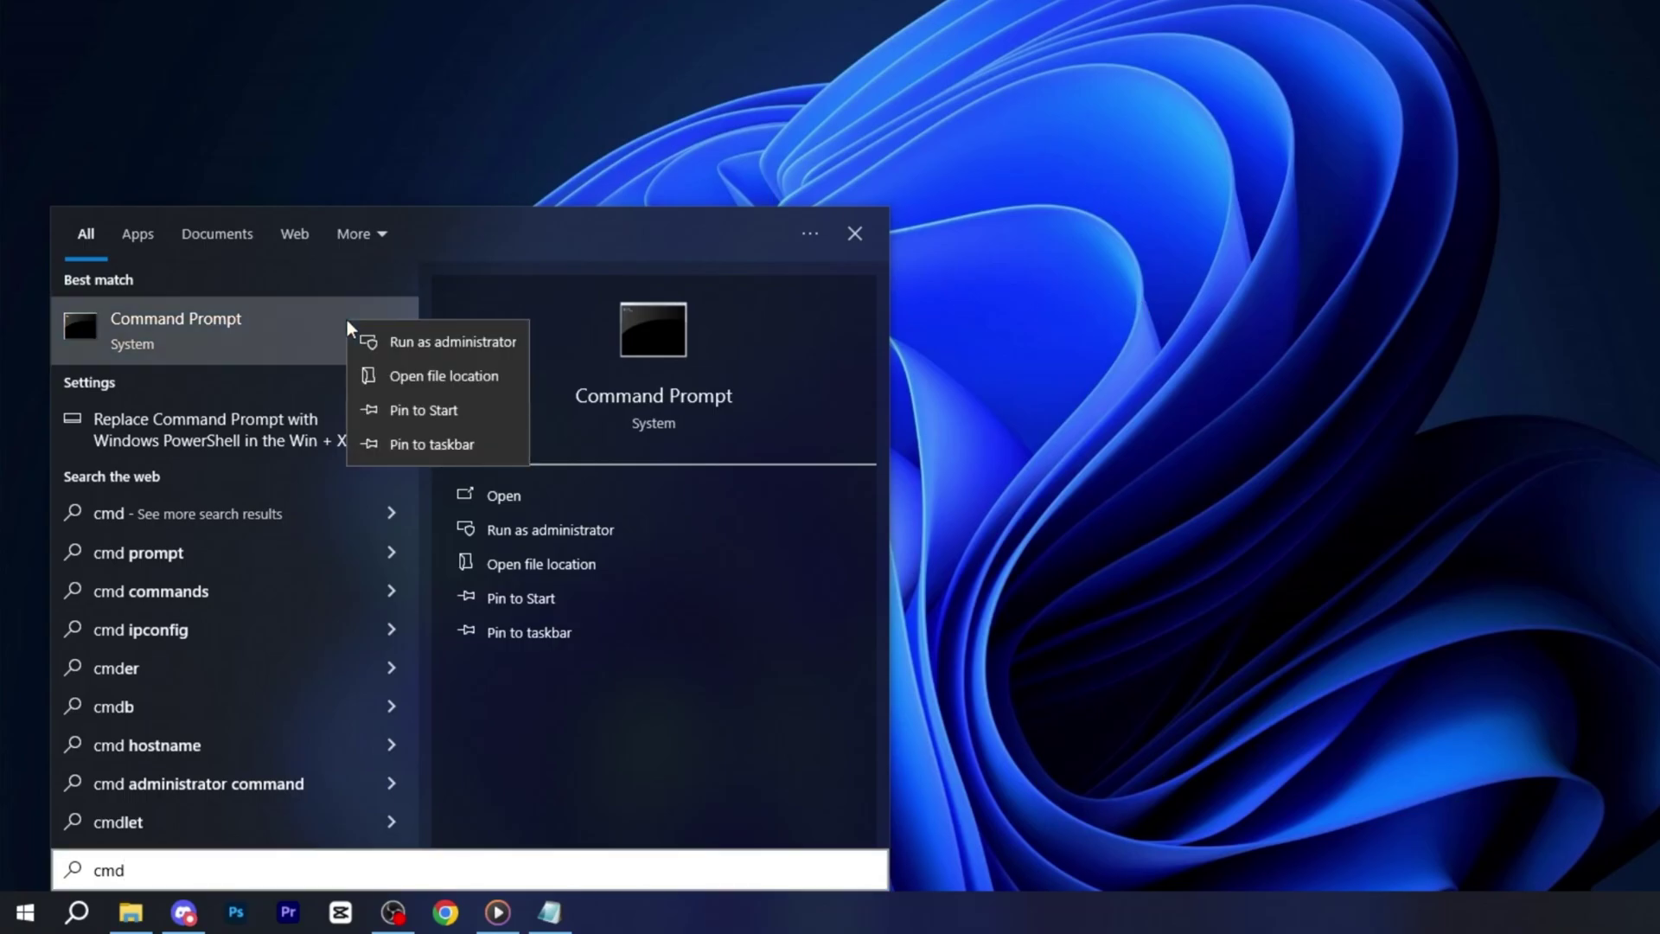
left_click(395, 339)
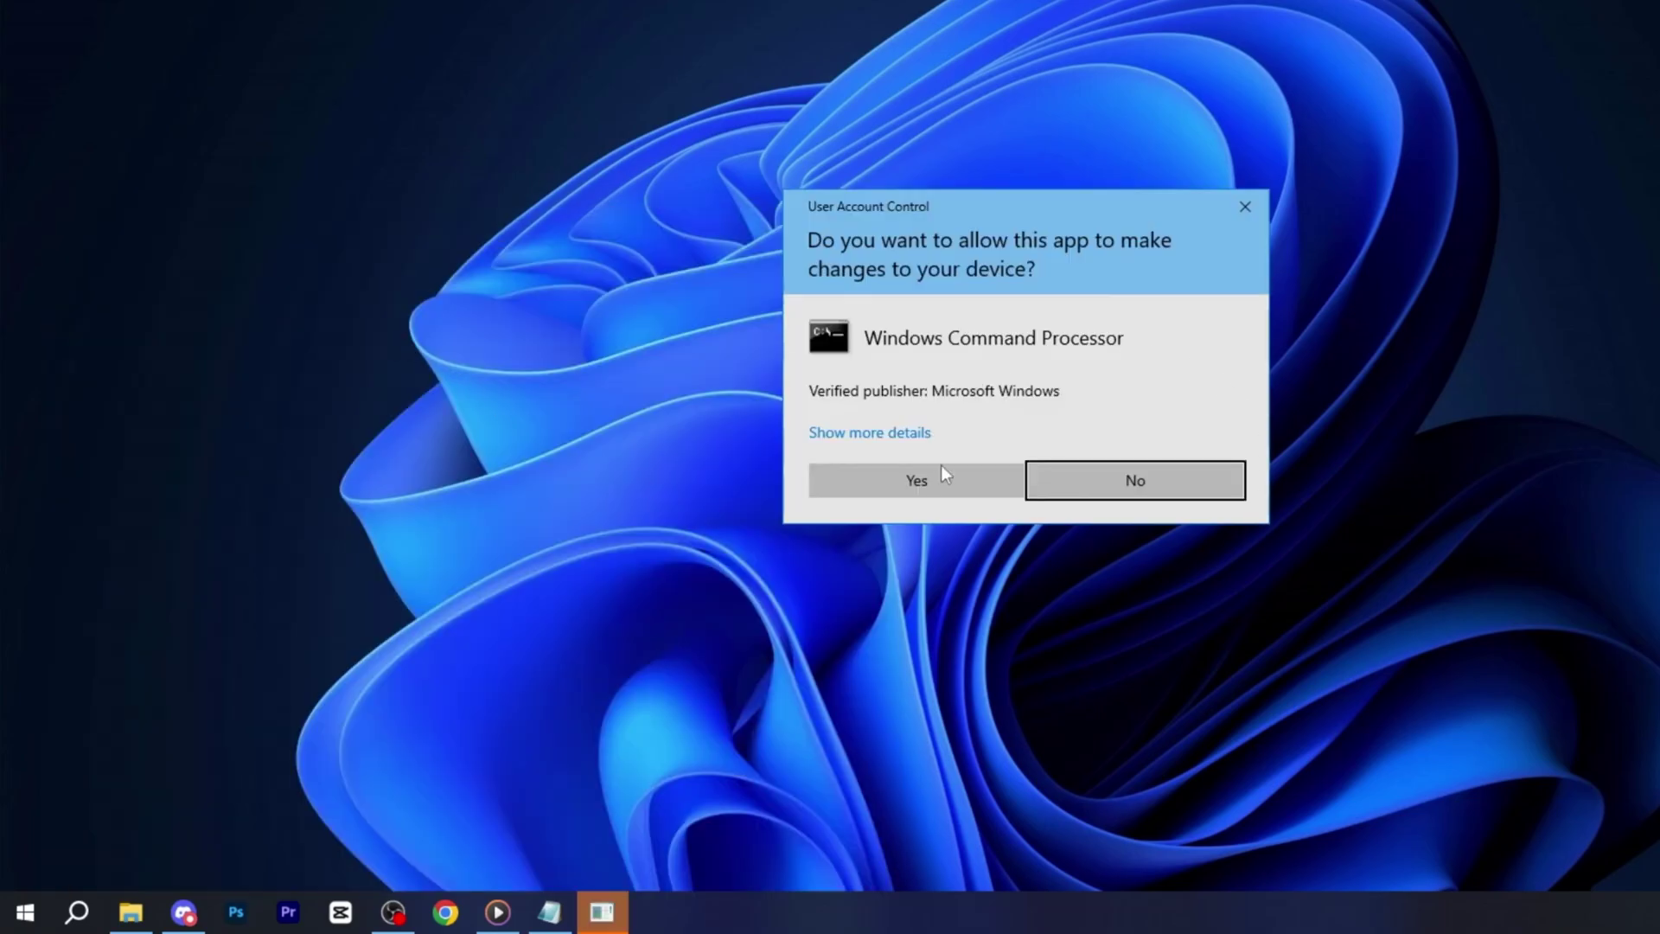
left_click(942, 475)
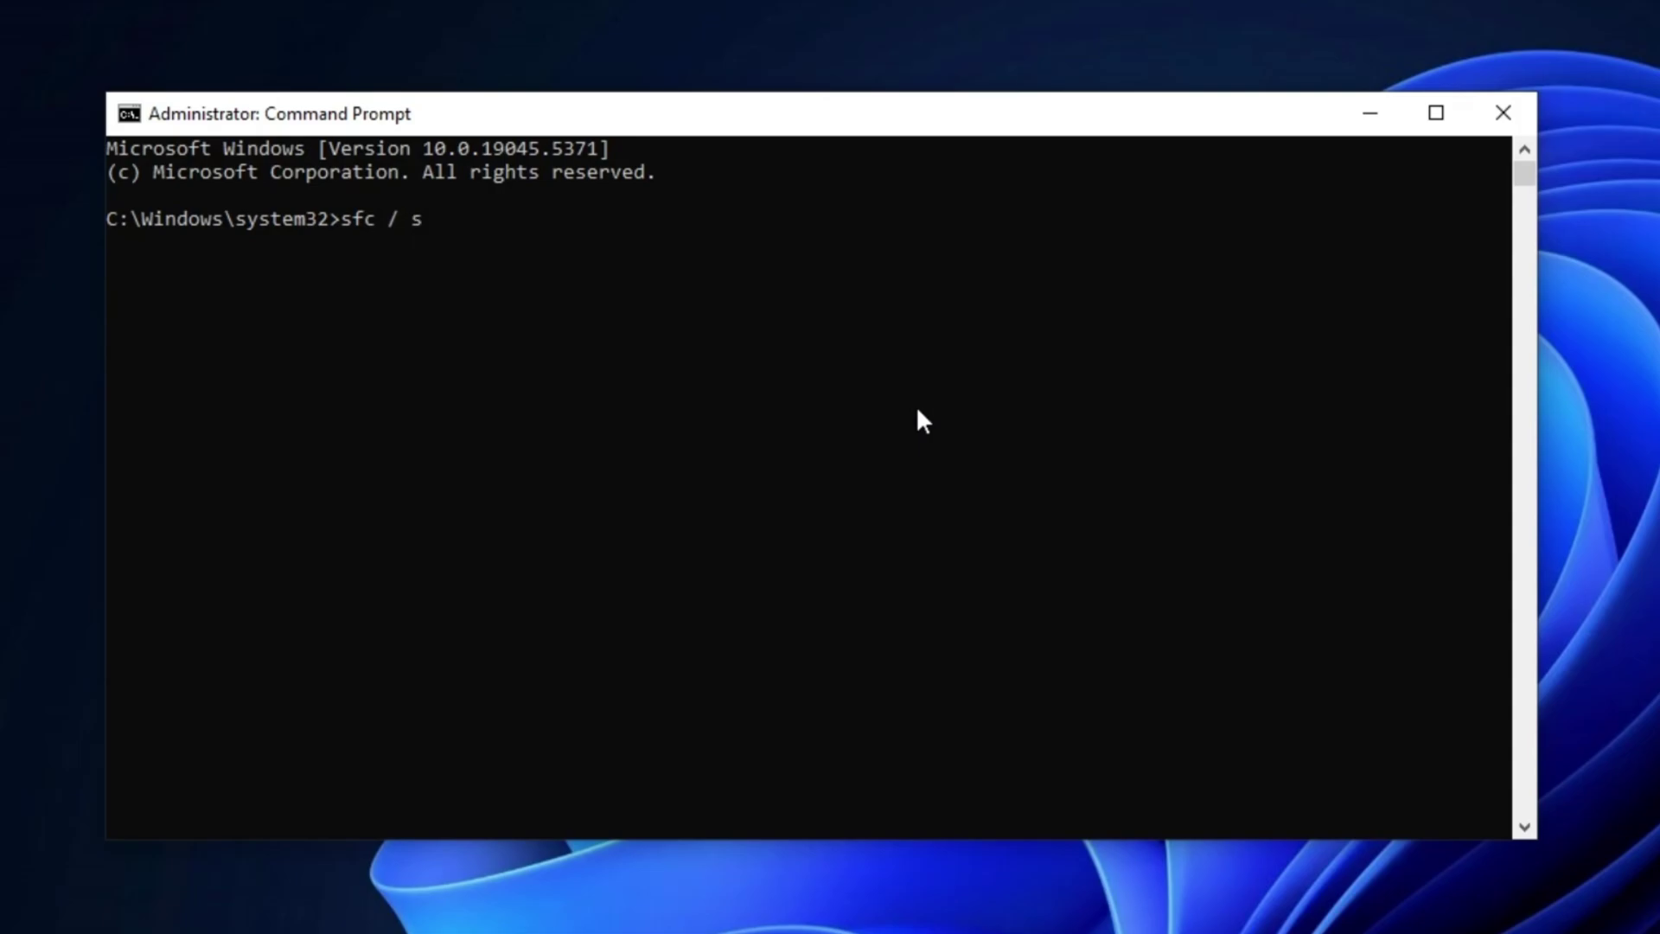
type("sfc / scannow")
key("Return")
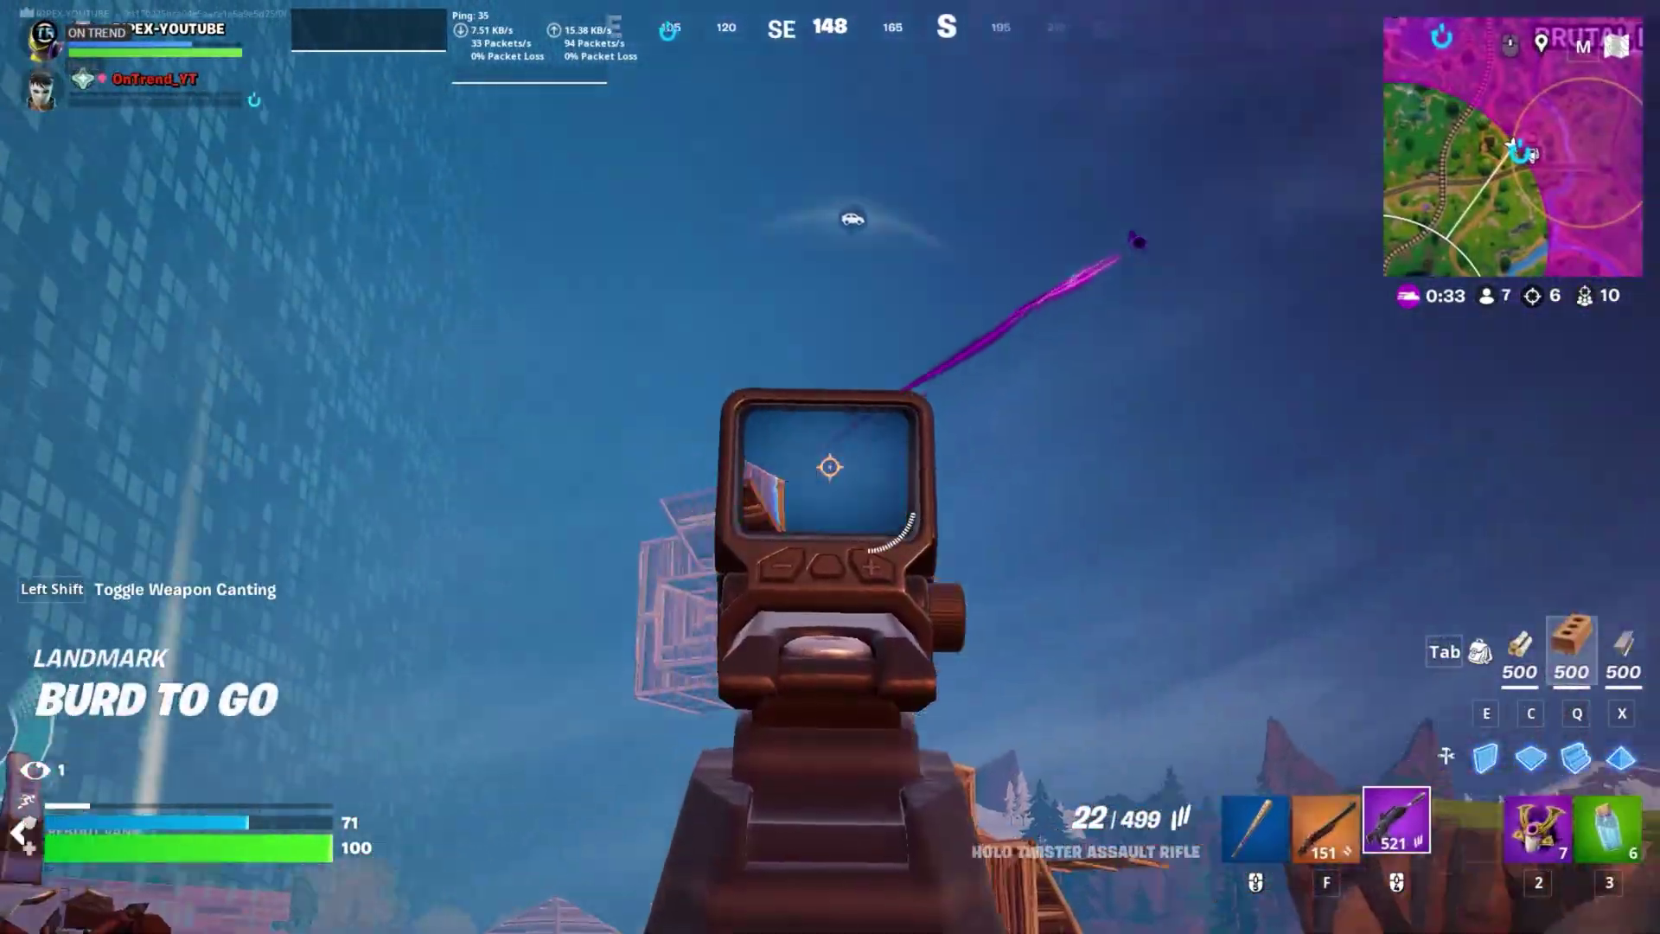
key("2")
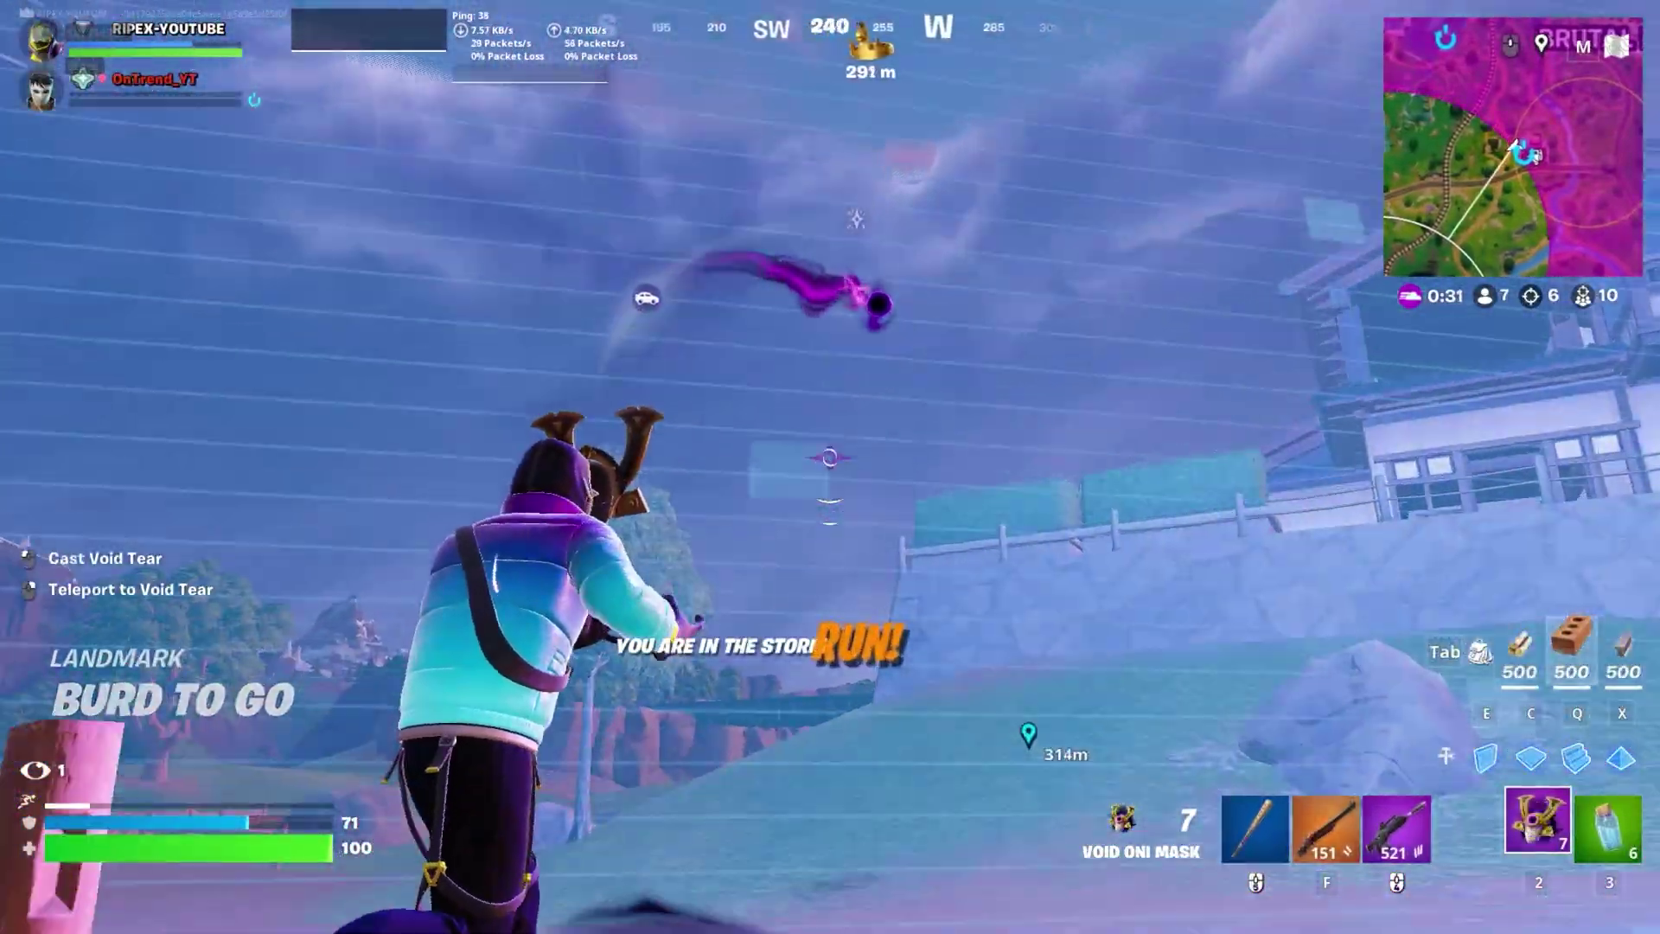
left_click(830, 458)
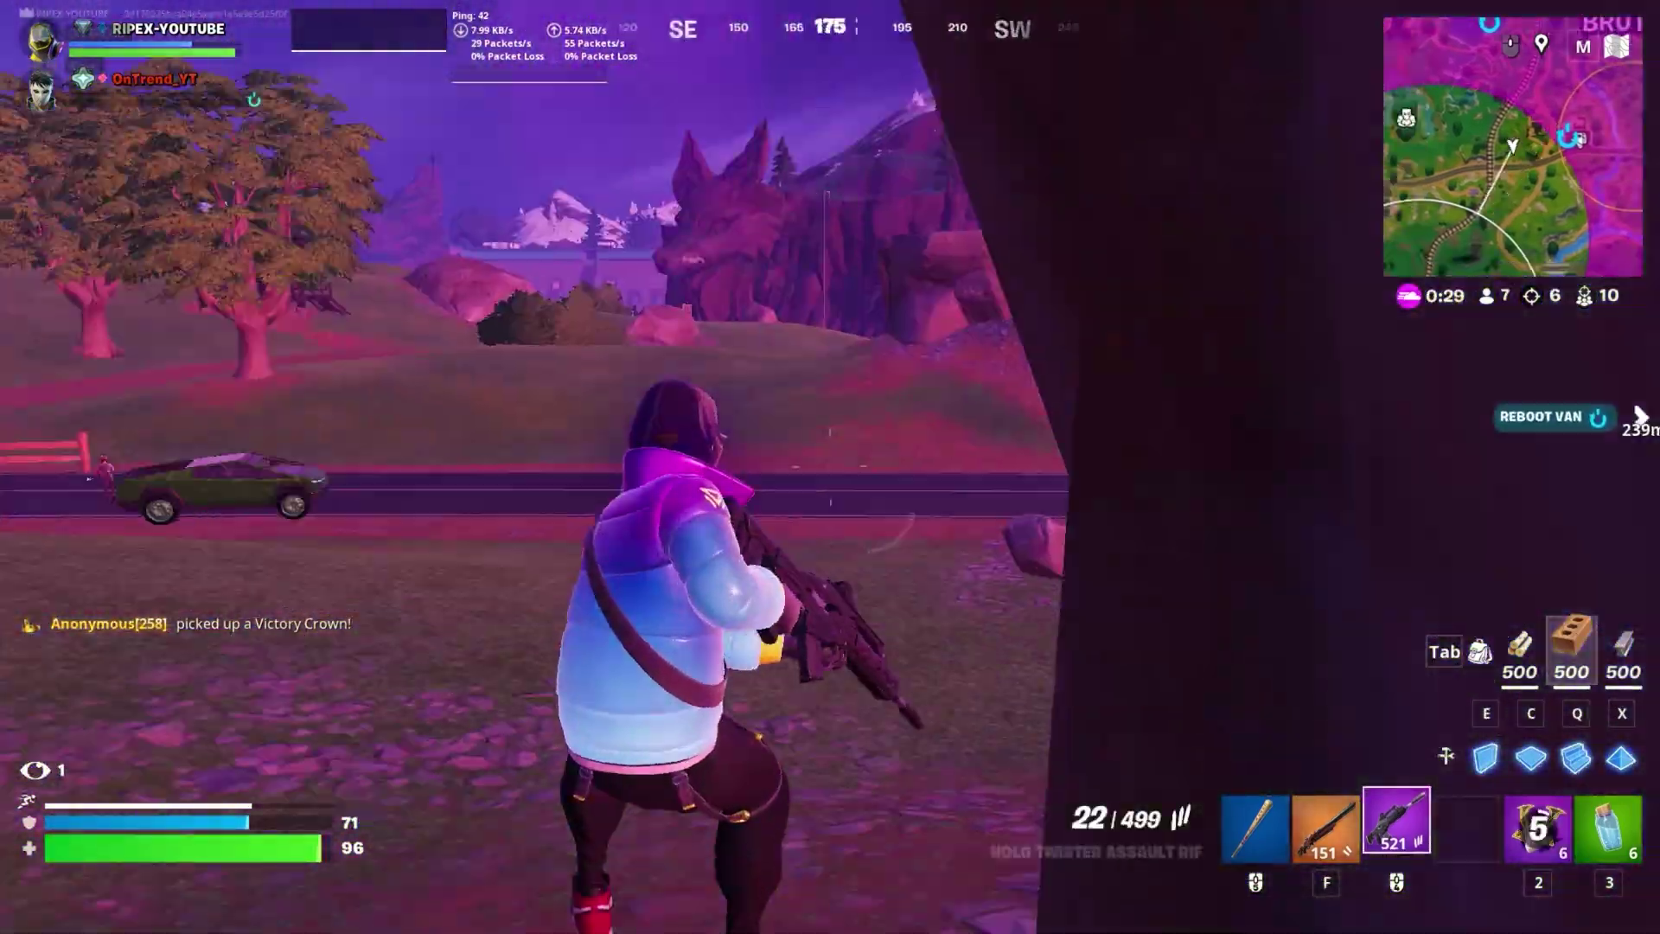
right_click(830, 467)
left_click(829, 467)
left_click(830, 466)
key("w")
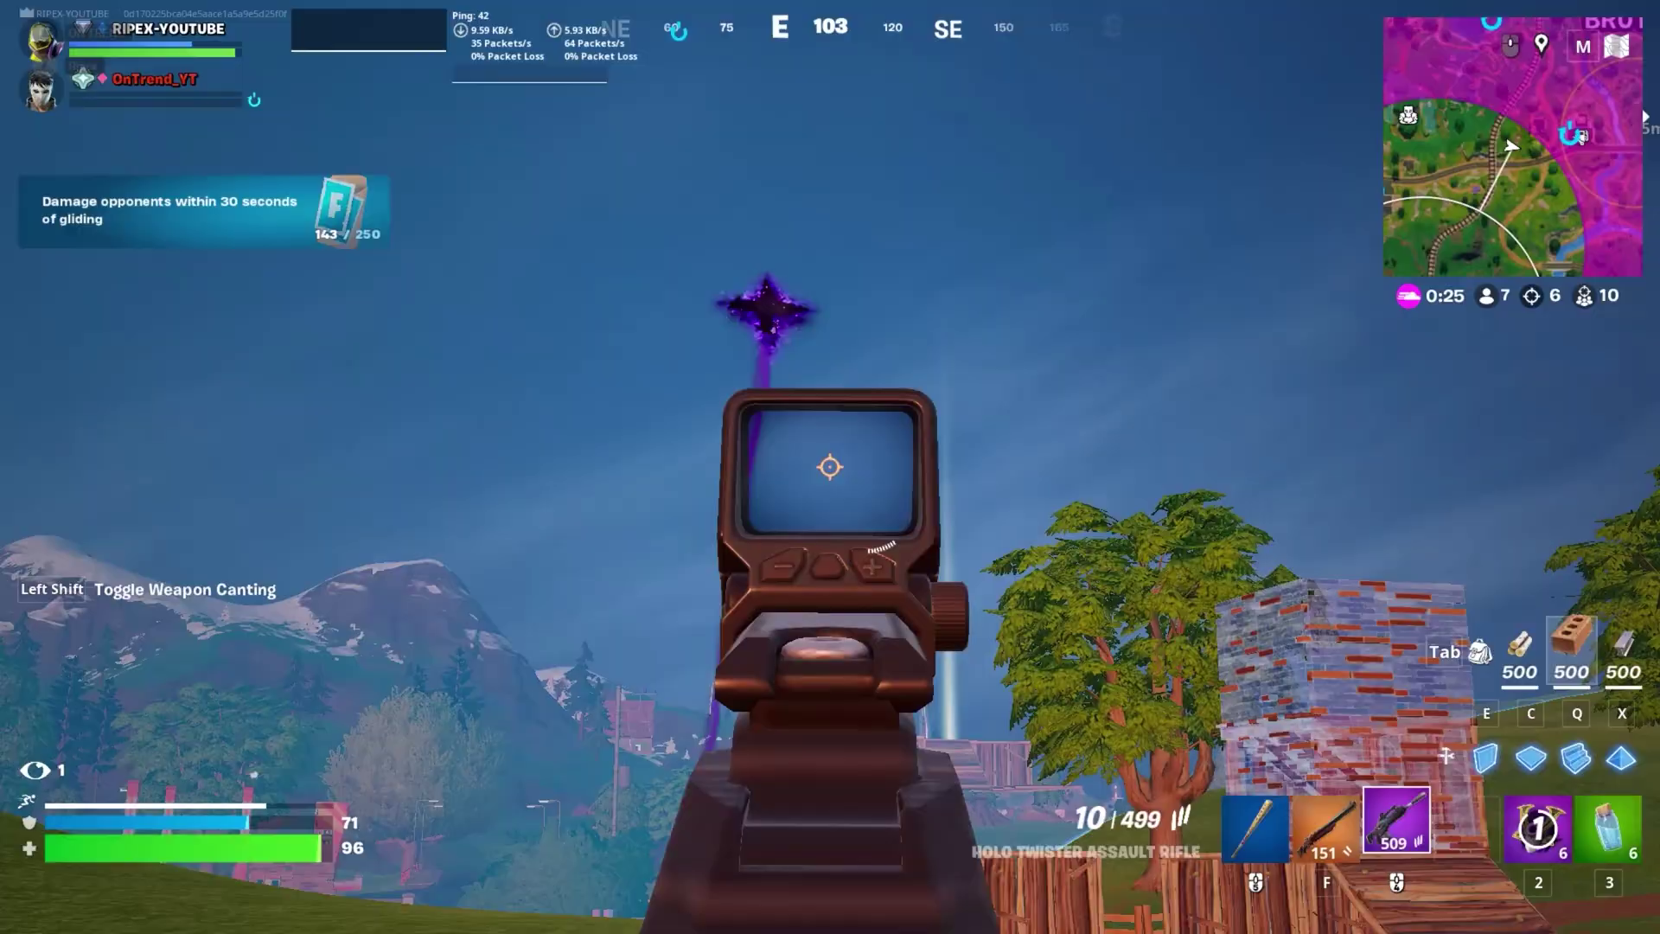
key("e")
left_click(830, 467)
left_click(830, 467)
left_click(829, 466)
left_click(830, 466)
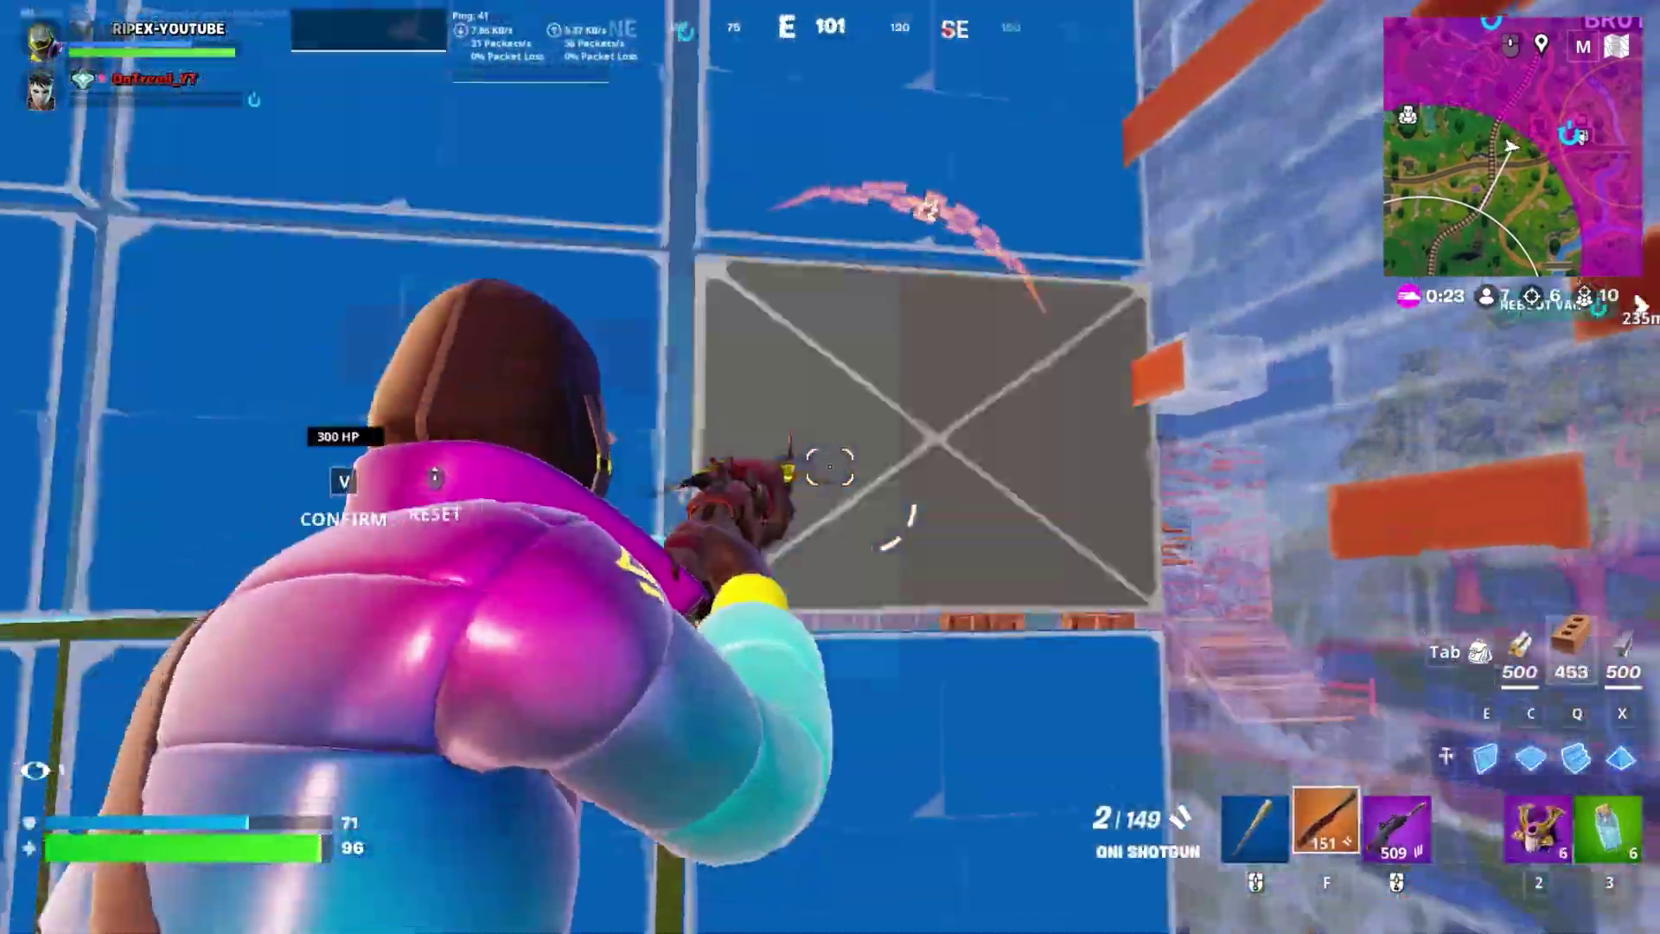
left_click(830, 467)
key("w")
left_click(829, 466)
key("3")
key("w")
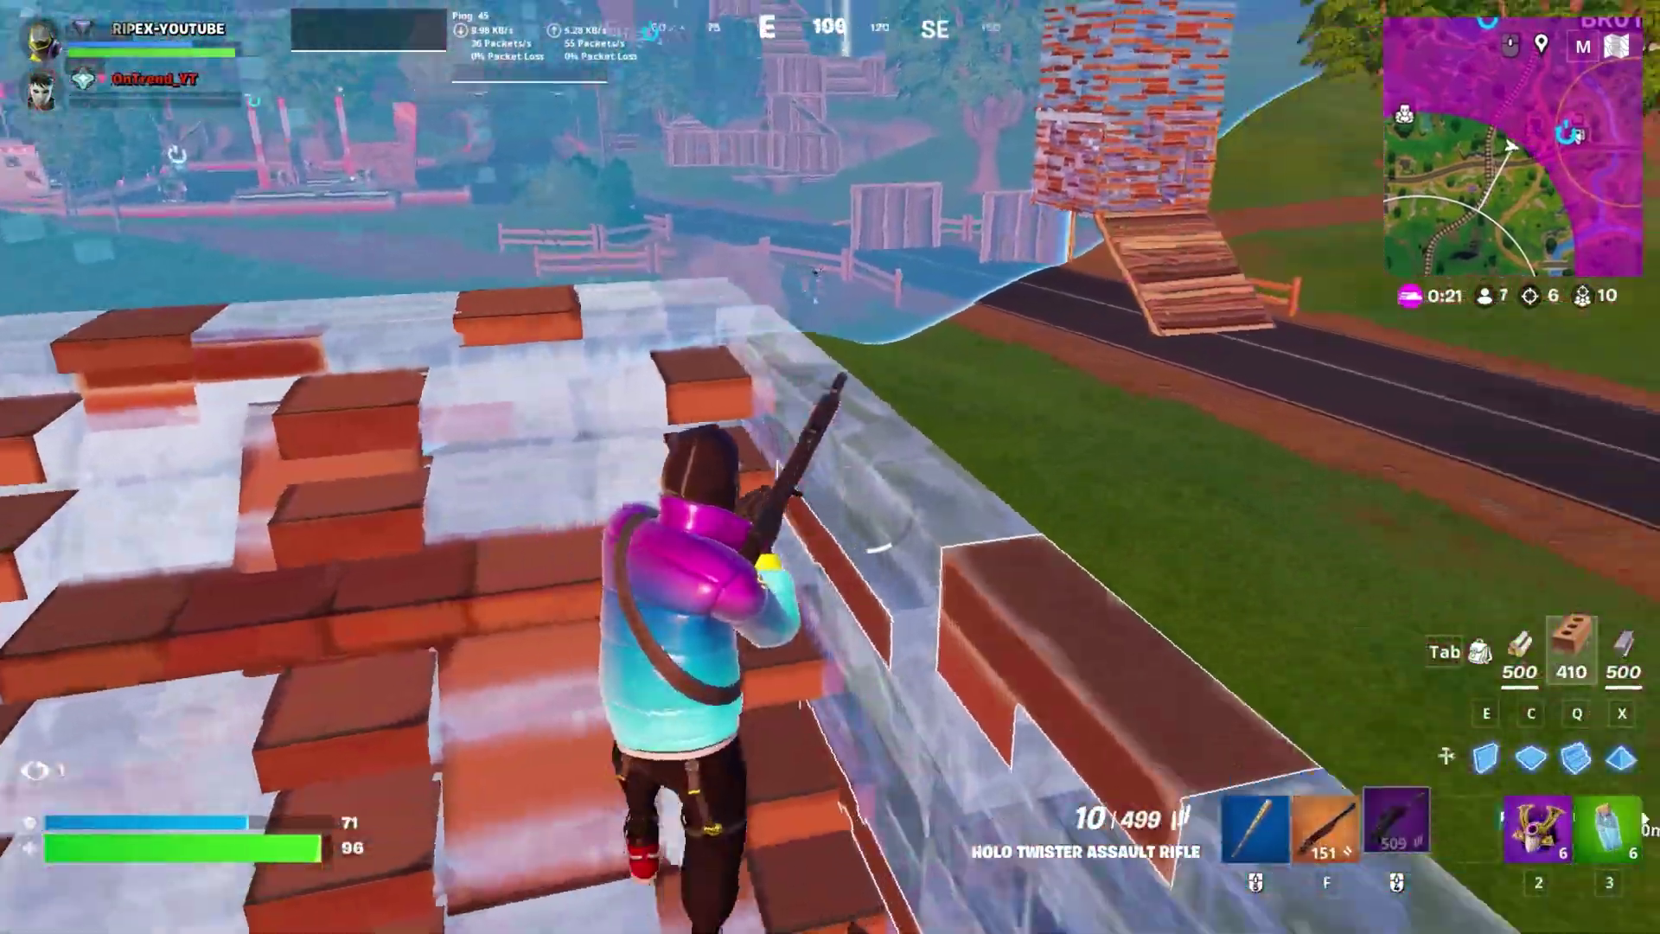